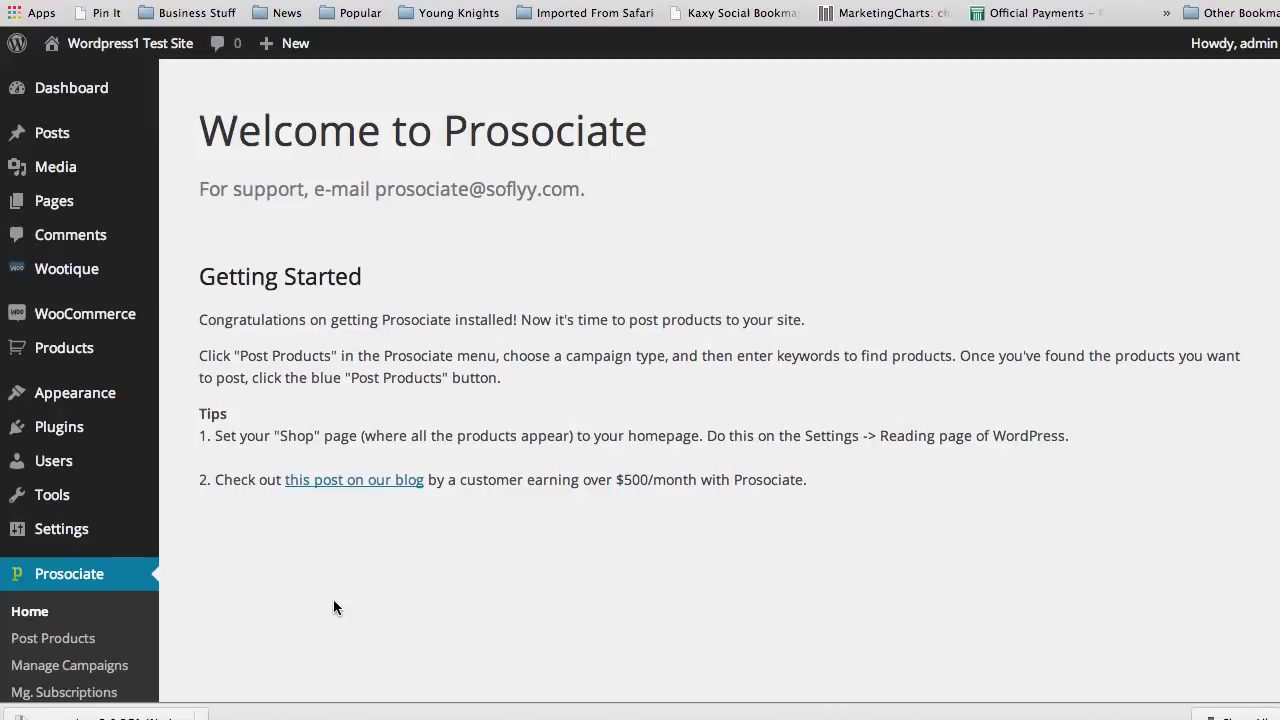
# Start posting products with Prosociate as a Standard Campaign and proceed to step 2
pyautogui.scroll(-2, 334, 601)
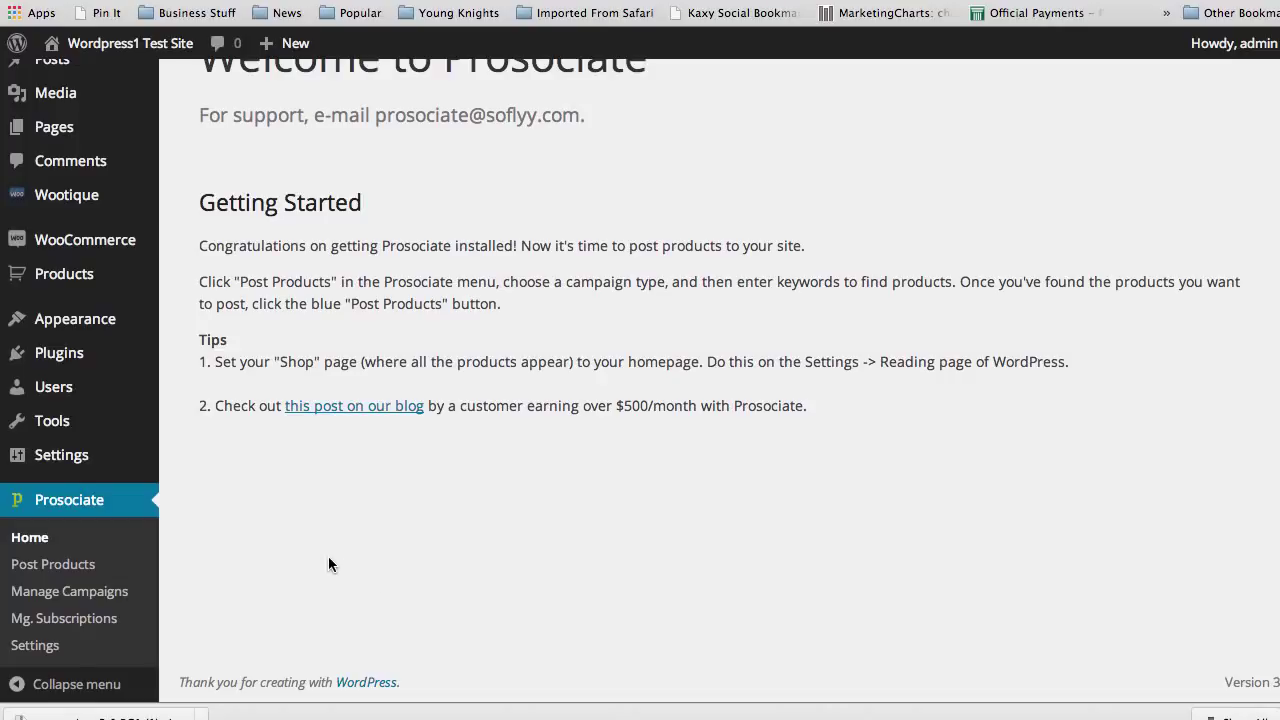
pyautogui.click(51, 566)
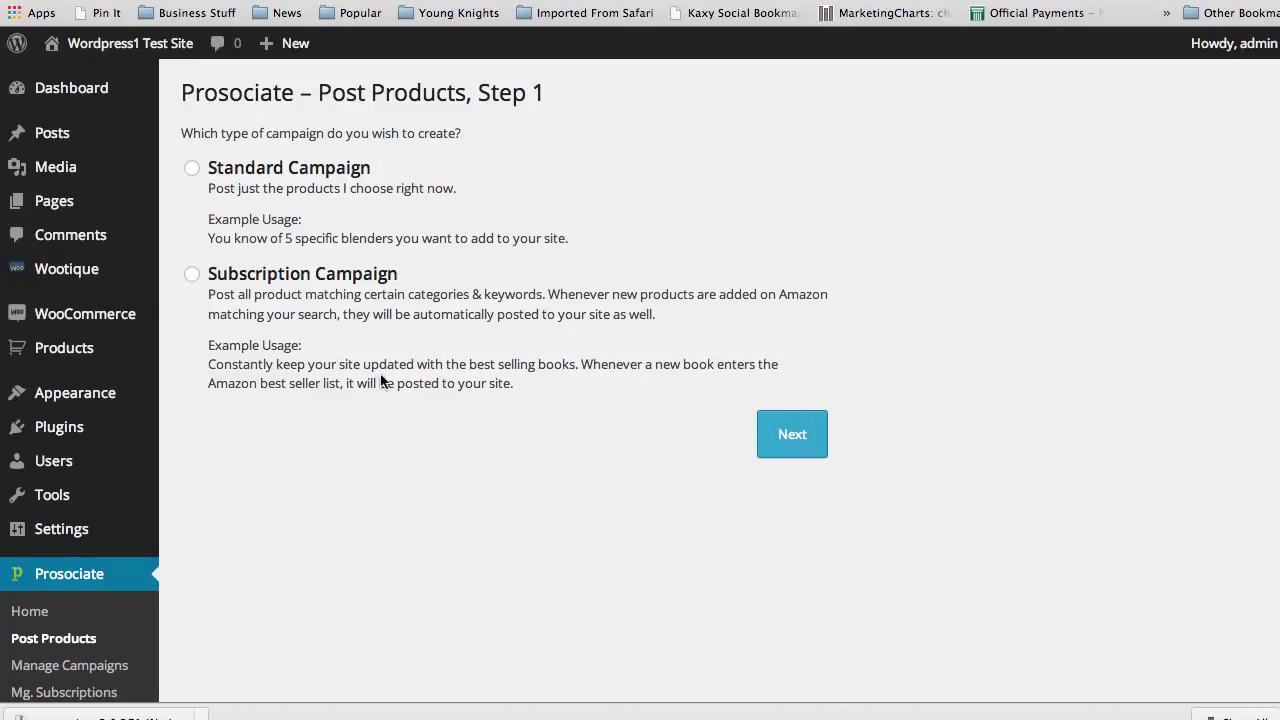
pyautogui.click(191, 171)
pyautogui.click(795, 442)
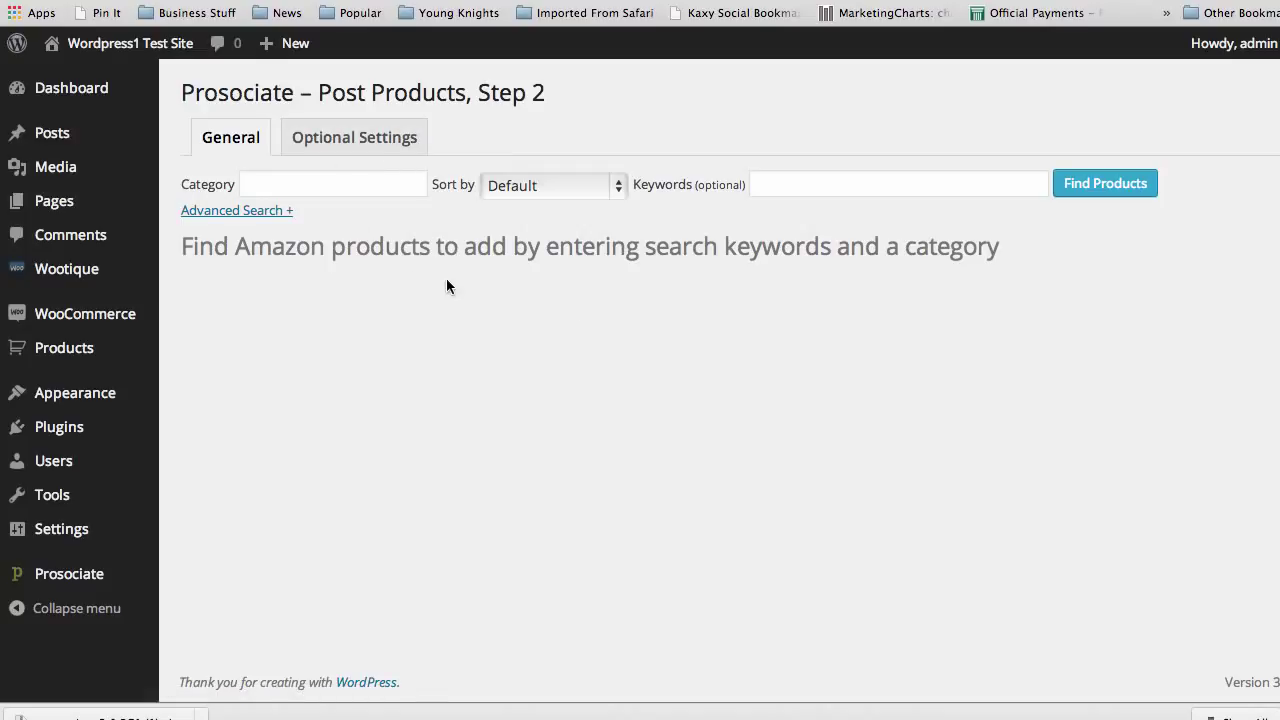
# In the campaign's optional settings, set the start of the randomized post date range to 04/14/2014
pyautogui.click(352, 138)
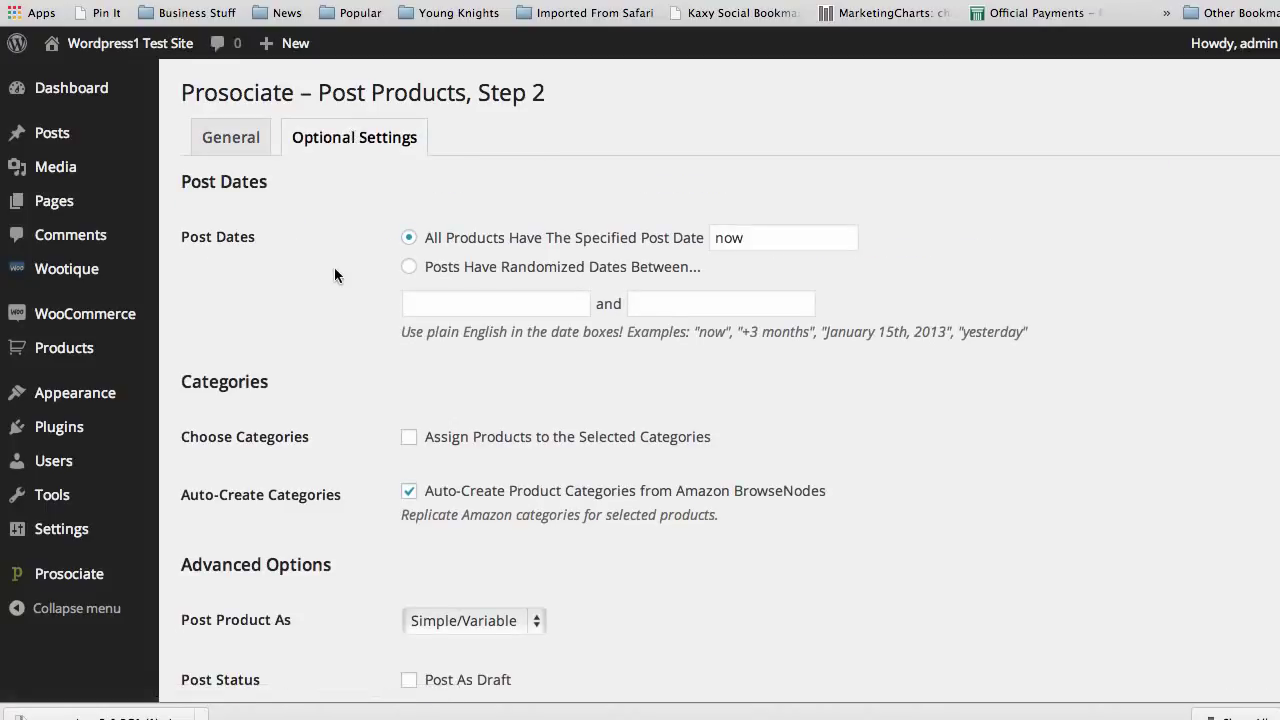
pyautogui.scroll(-1, 335, 270)
pyautogui.scroll(-2, 335, 270)
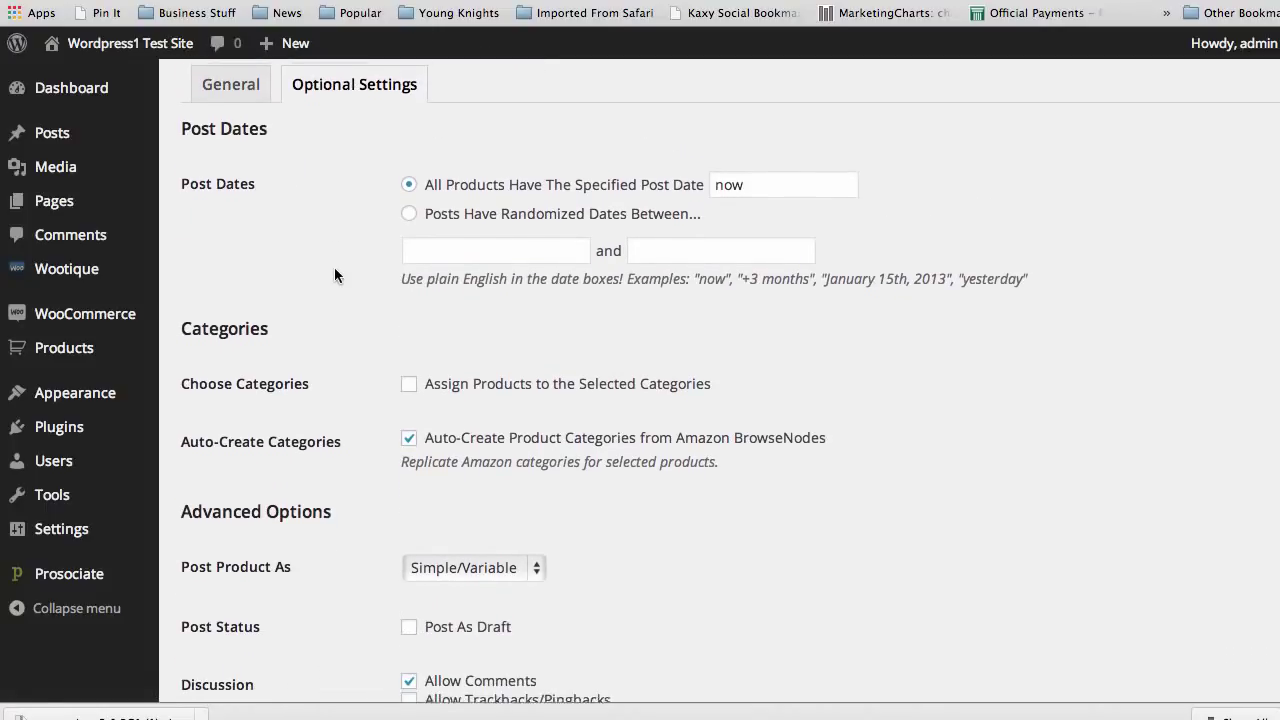
pyautogui.scroll(-2, 334, 267)
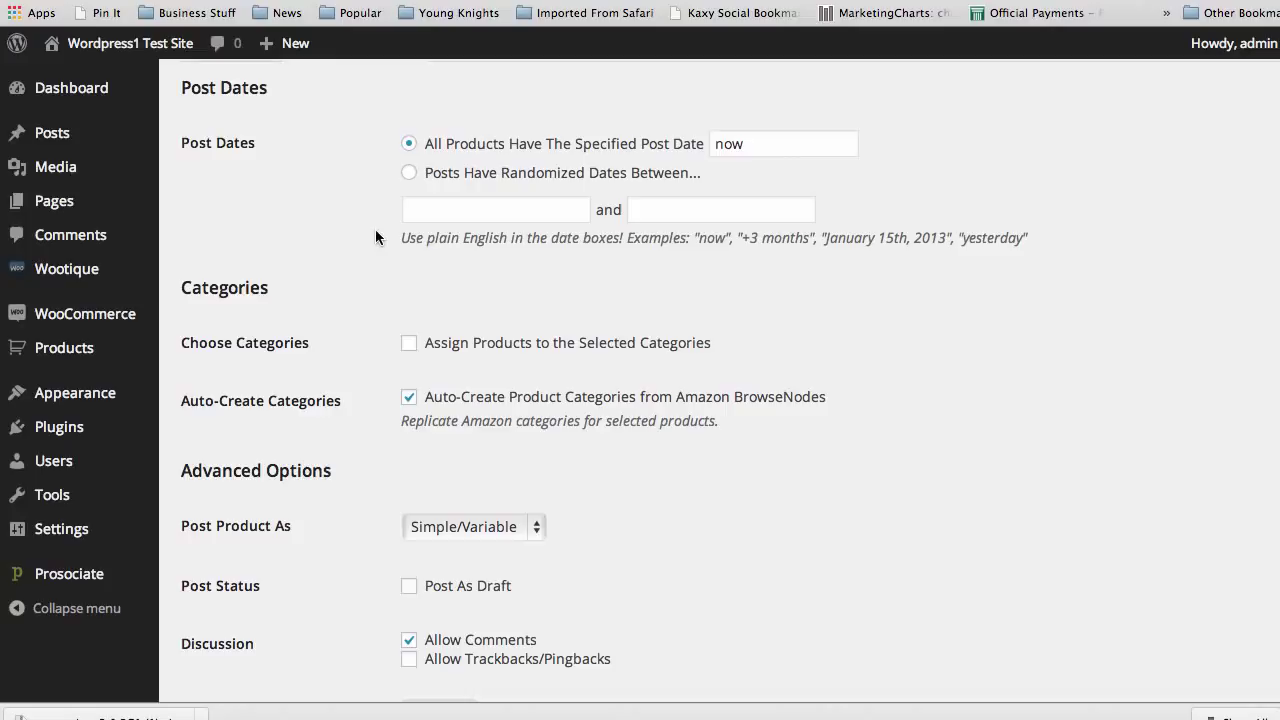
pyautogui.scroll(2, 375, 232)
pyautogui.scroll(1, 375, 237)
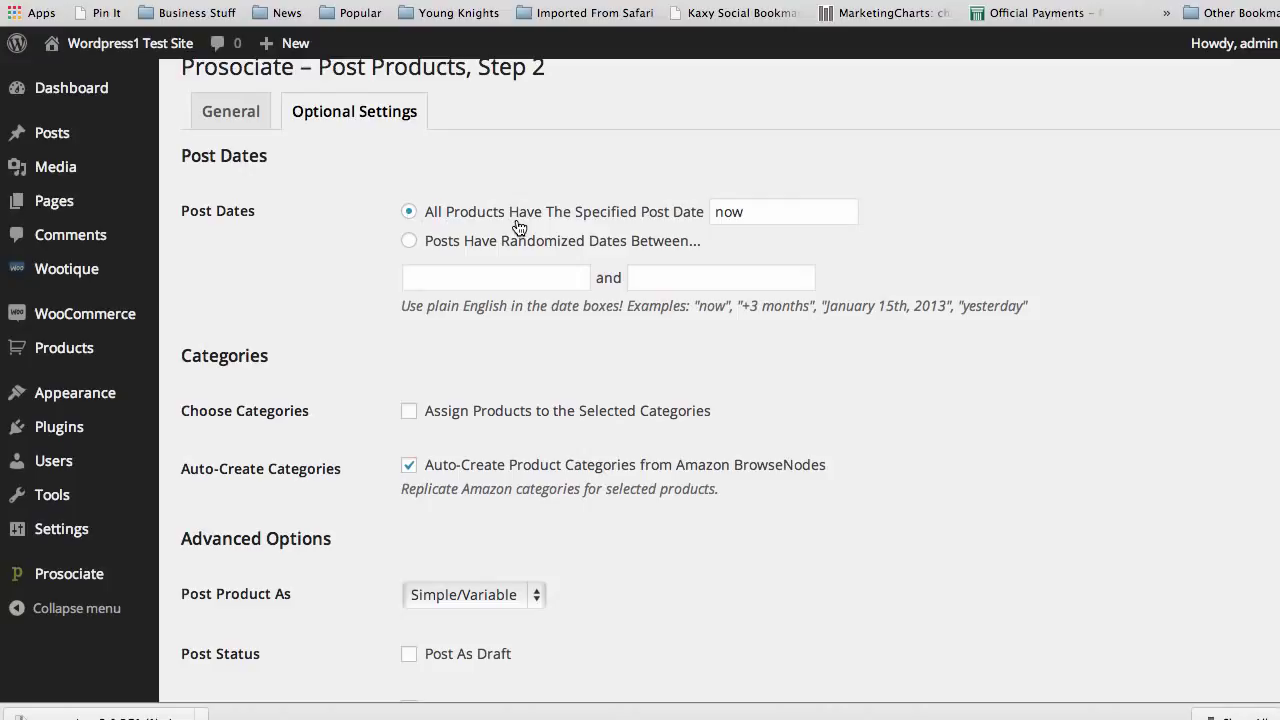
pyautogui.click(714, 211)
pyautogui.click(440, 282)
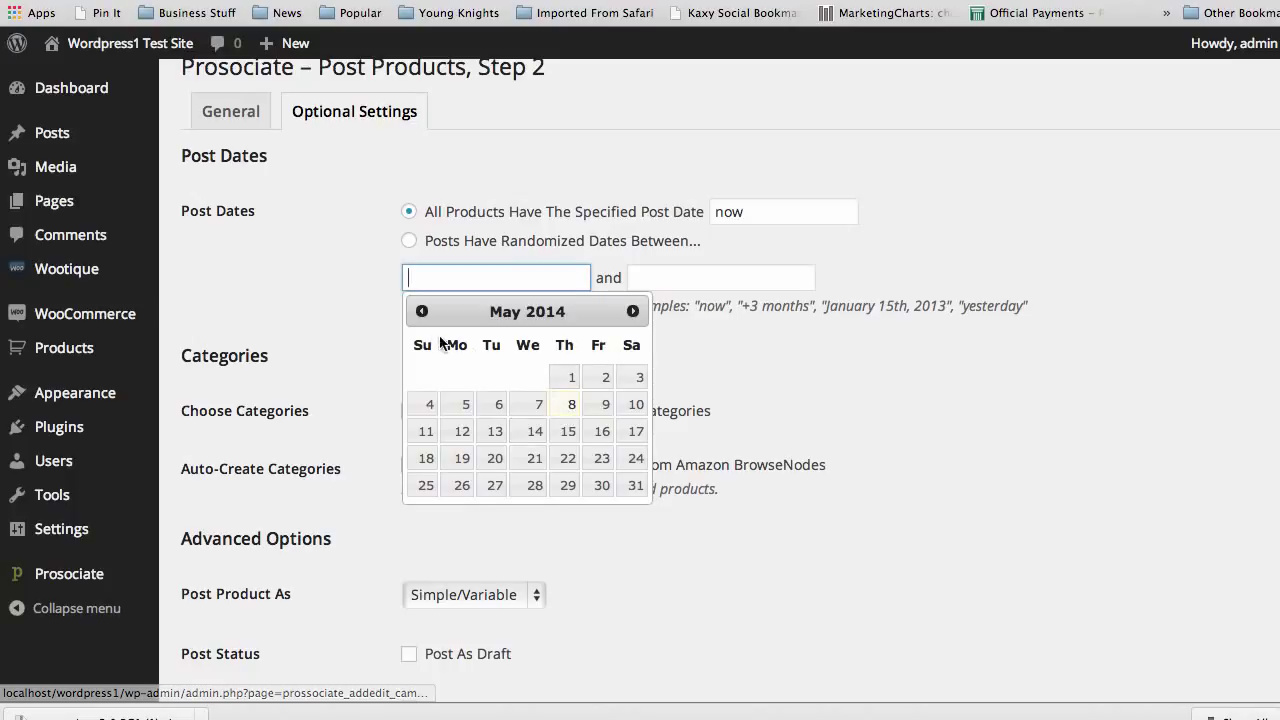
pyautogui.click(421, 311)
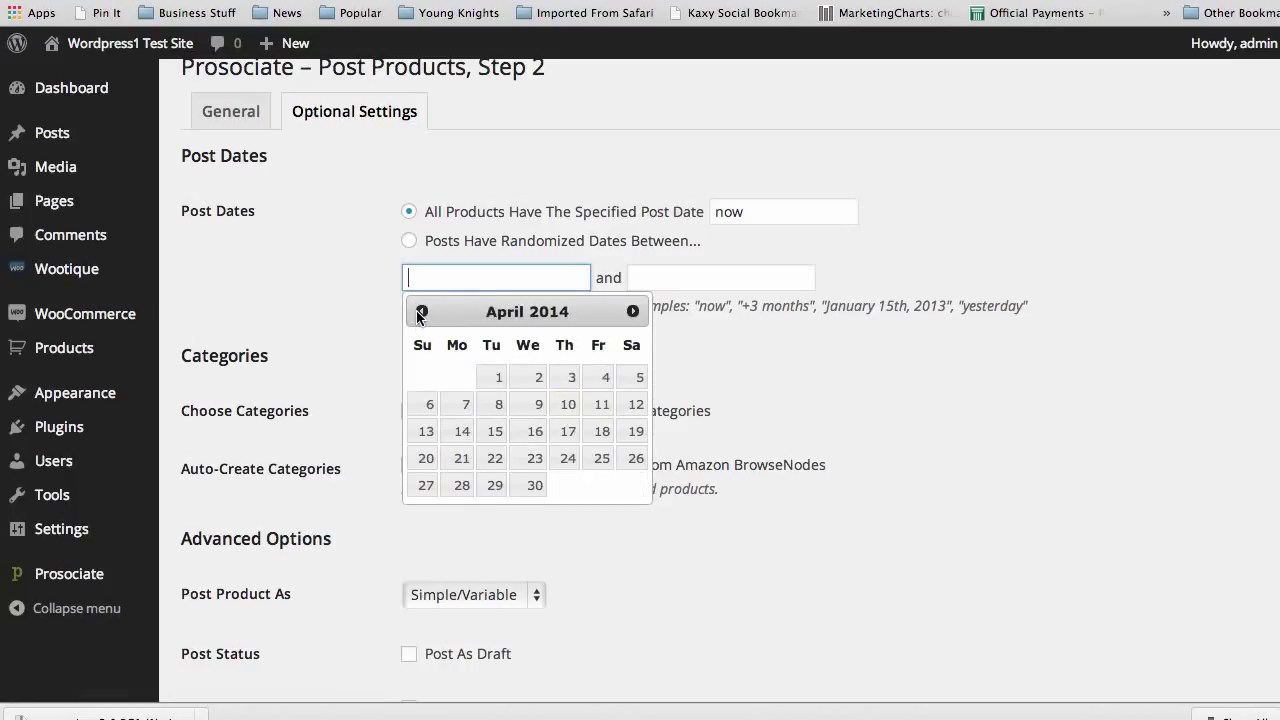
pyautogui.click(462, 431)
# Set the end of the randomized post date range to 08/26/2014
pyautogui.click(680, 277)
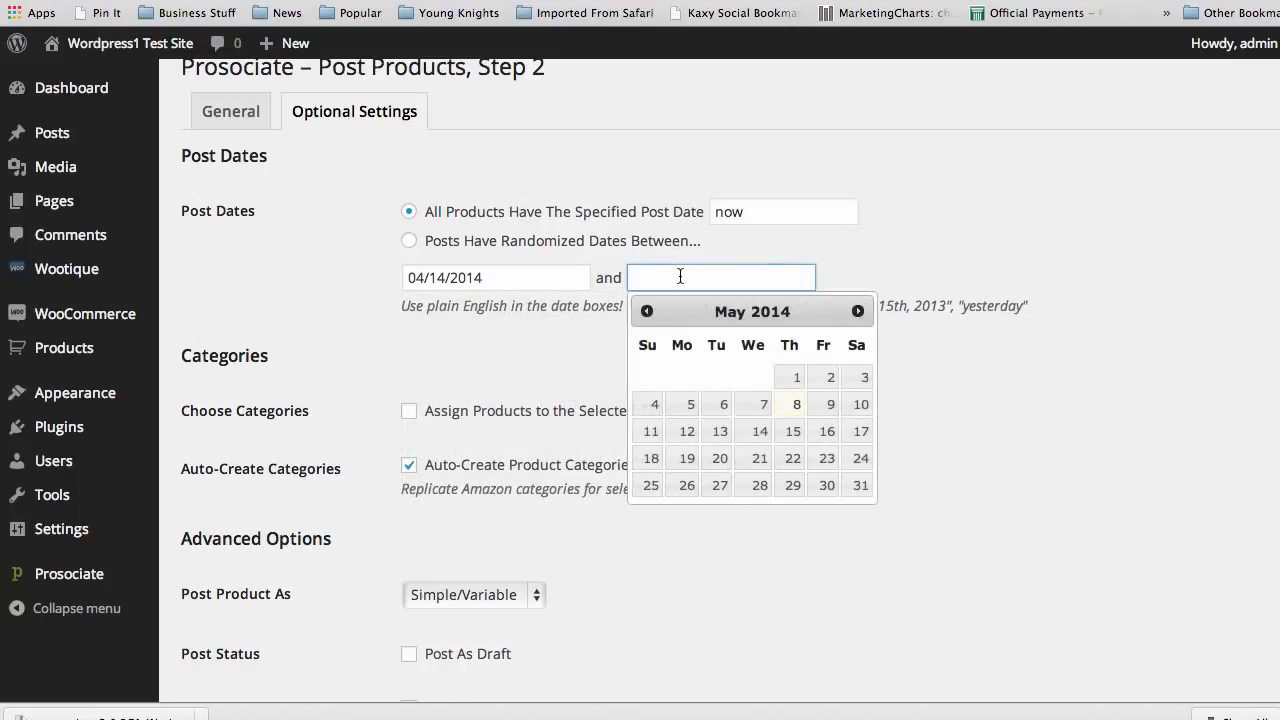
pyautogui.click(857, 312)
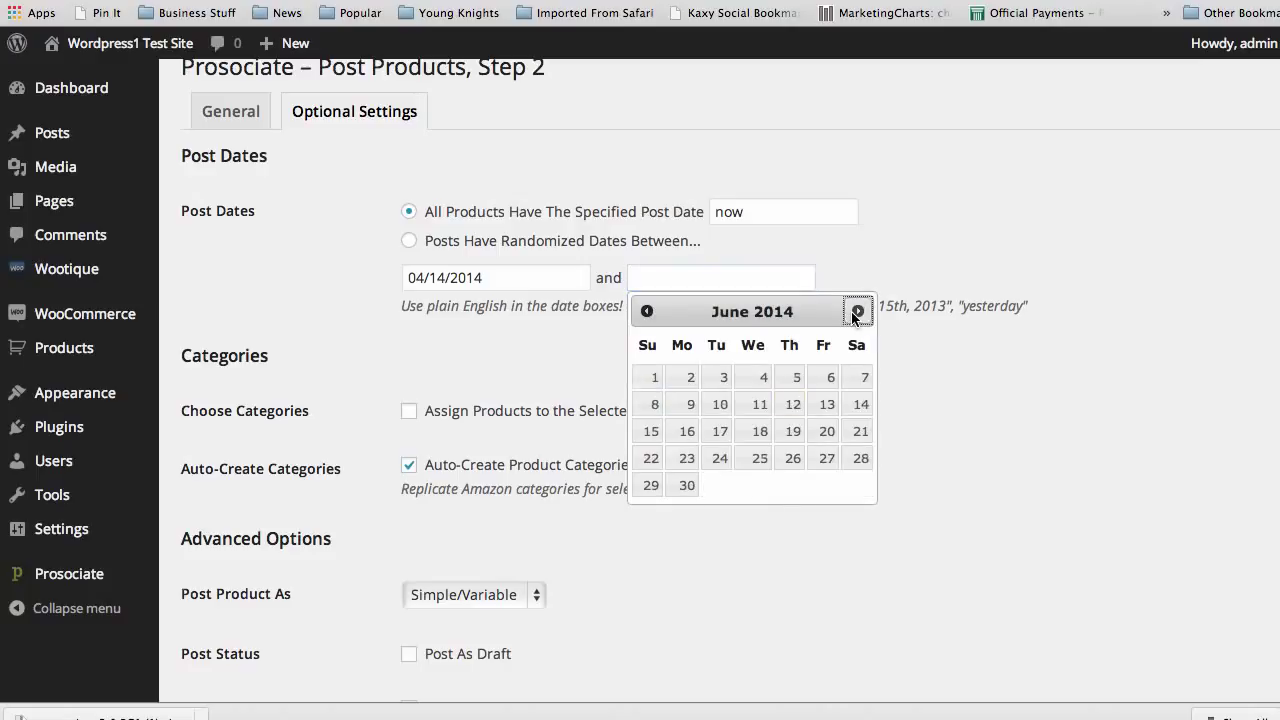
pyautogui.click(857, 312)
pyautogui.click(857, 312)
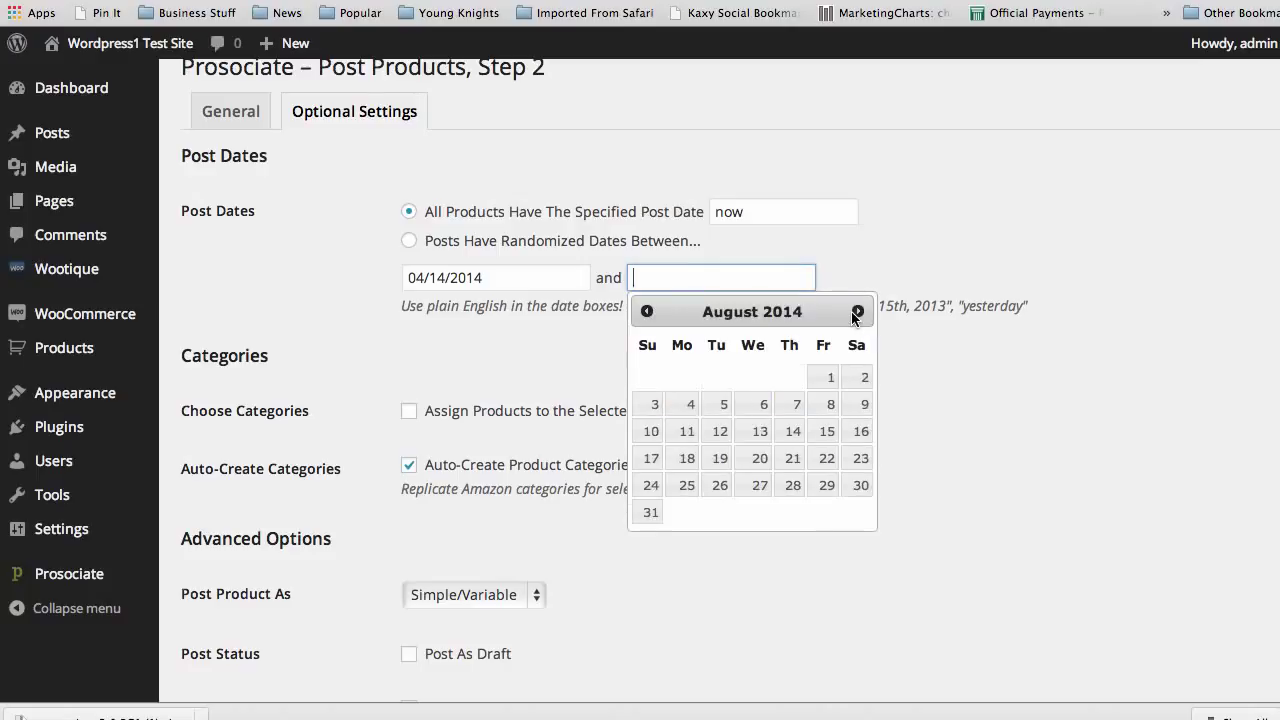
pyautogui.click(719, 485)
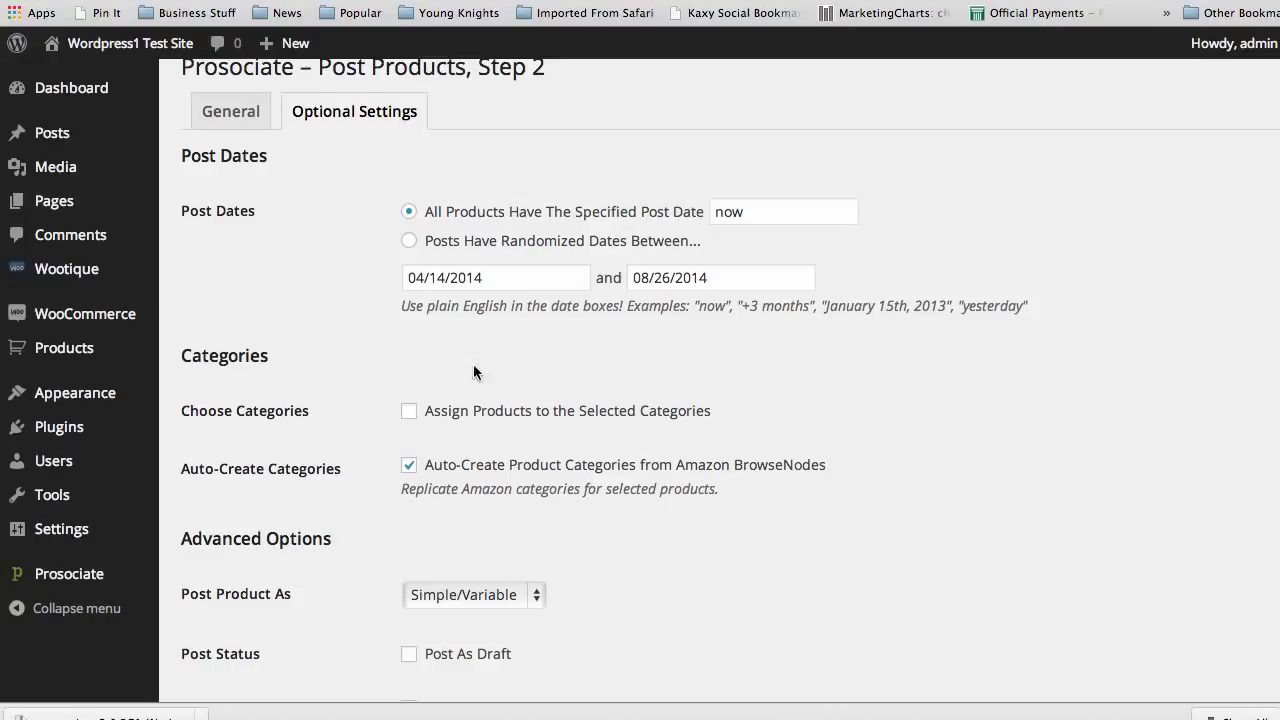
# Replace the end of the randomized post date range with the plain-English value "+3 months"
pyautogui.click(717, 277)
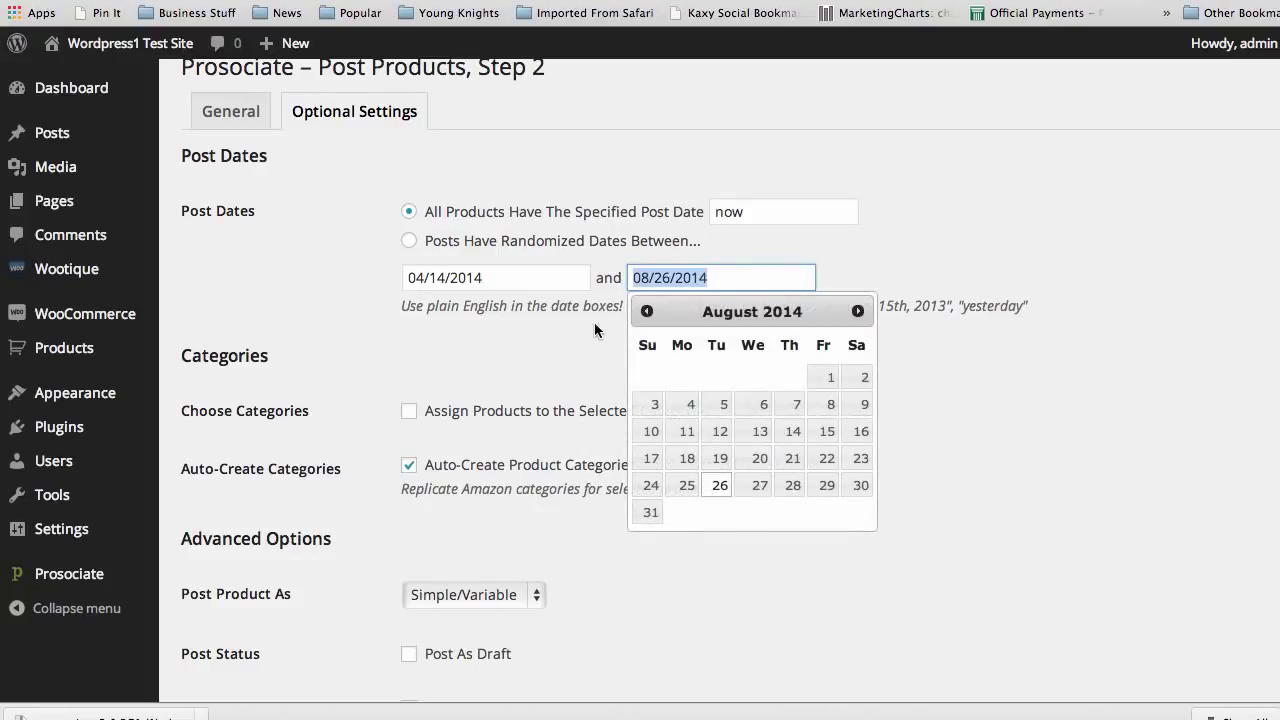
pyautogui.click(590, 330)
pyautogui.click(707, 277)
pyautogui.write('=3 months')
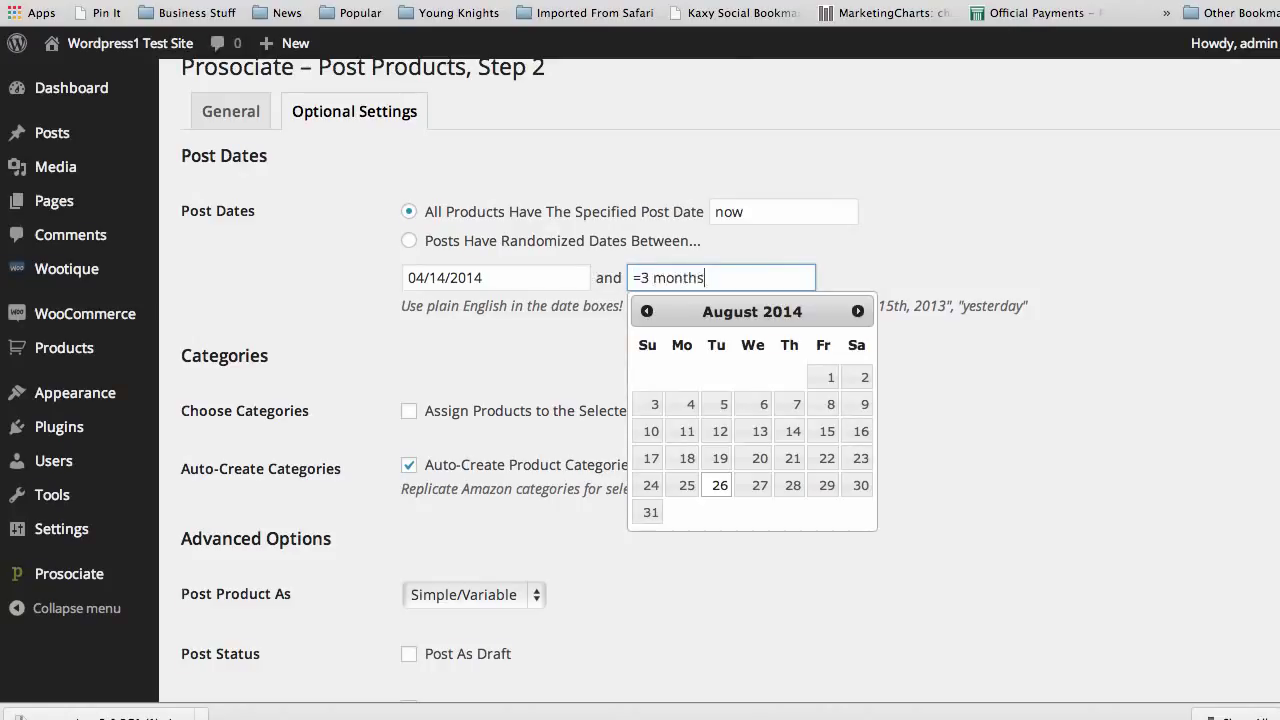
pyautogui.click(641, 280)
pyautogui.press('BackSpace')
pyautogui.write('+')
pyautogui.click(559, 314)
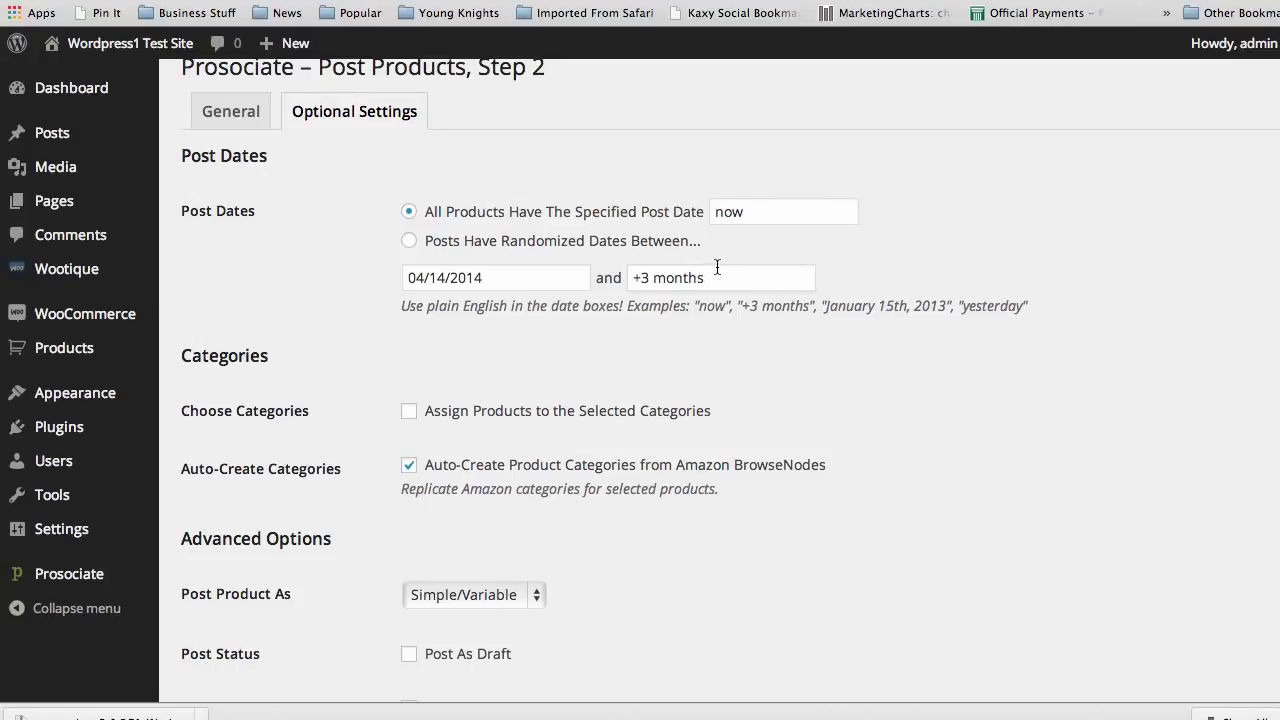
# Set the post date range's end to 07/16/2014 and give the posts randomized dates within the range
pyautogui.click(636, 276)
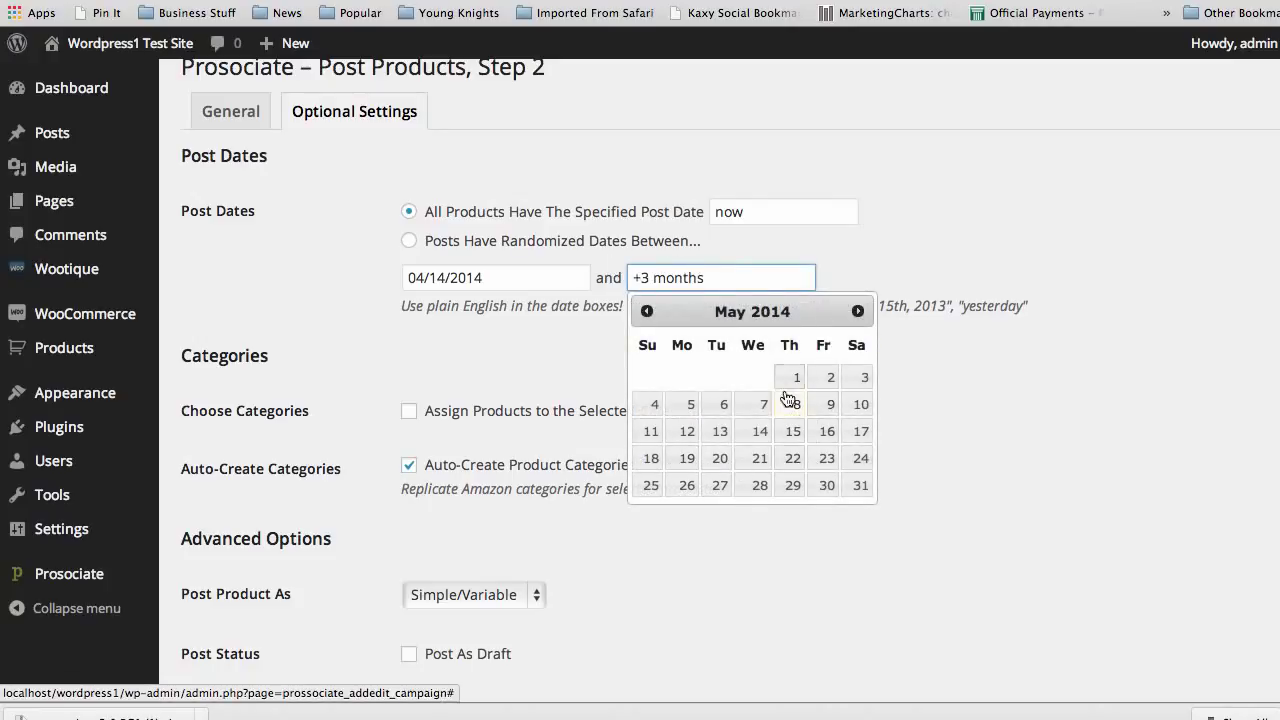
pyautogui.click(857, 311)
pyautogui.click(857, 311)
pyautogui.click(757, 434)
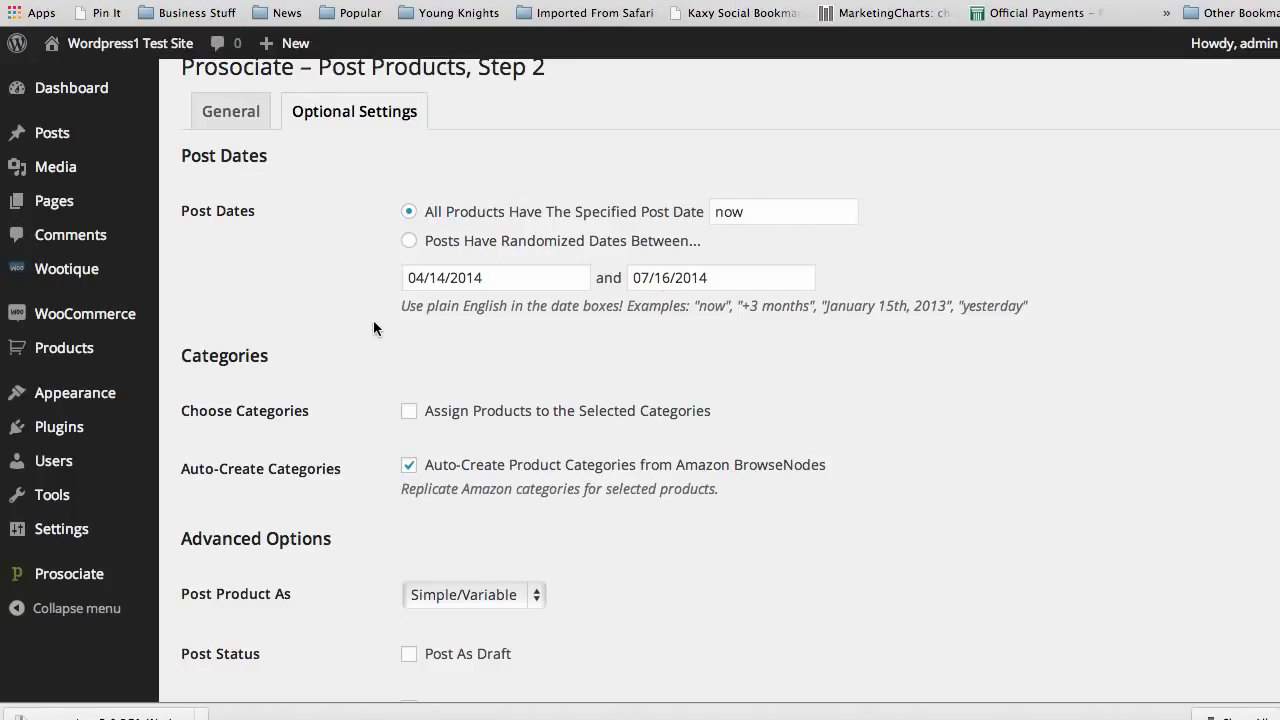
pyautogui.click(409, 241)
# Turn on assigning products to selected categories and add a new product category named "Test"
pyautogui.scroll(-3, 353, 333)
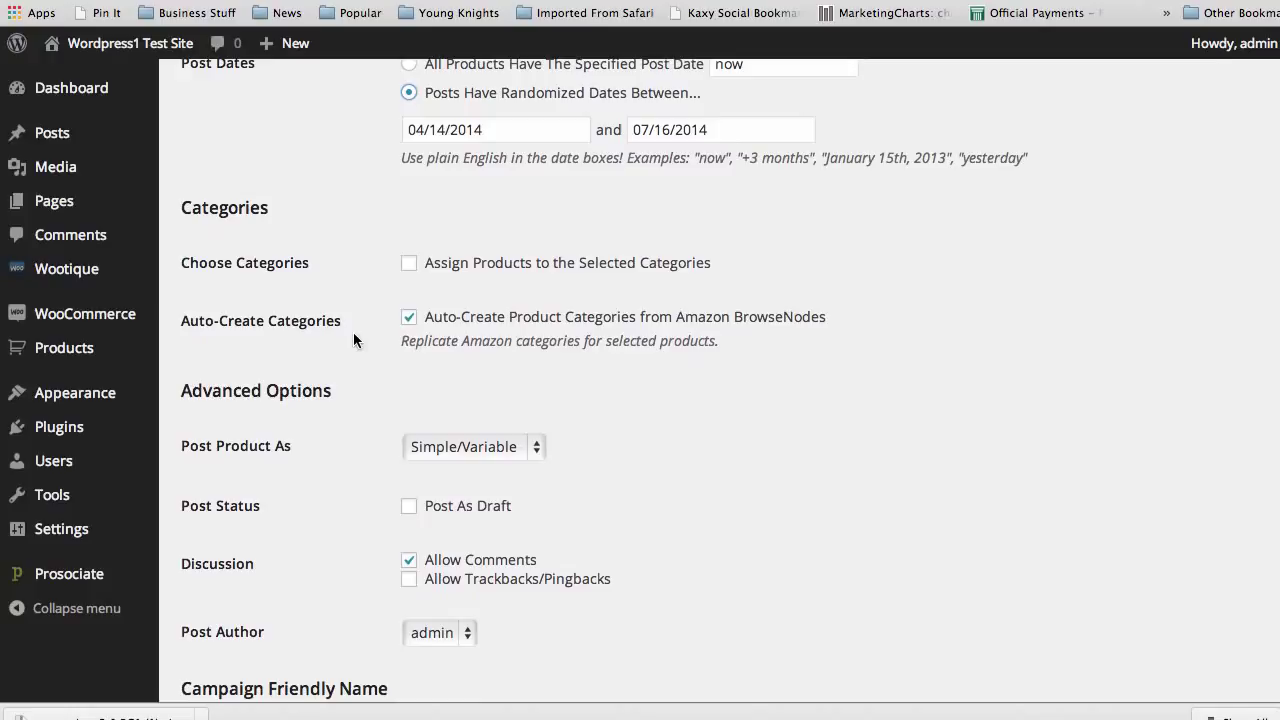
pyautogui.scroll(-1, 353, 340)
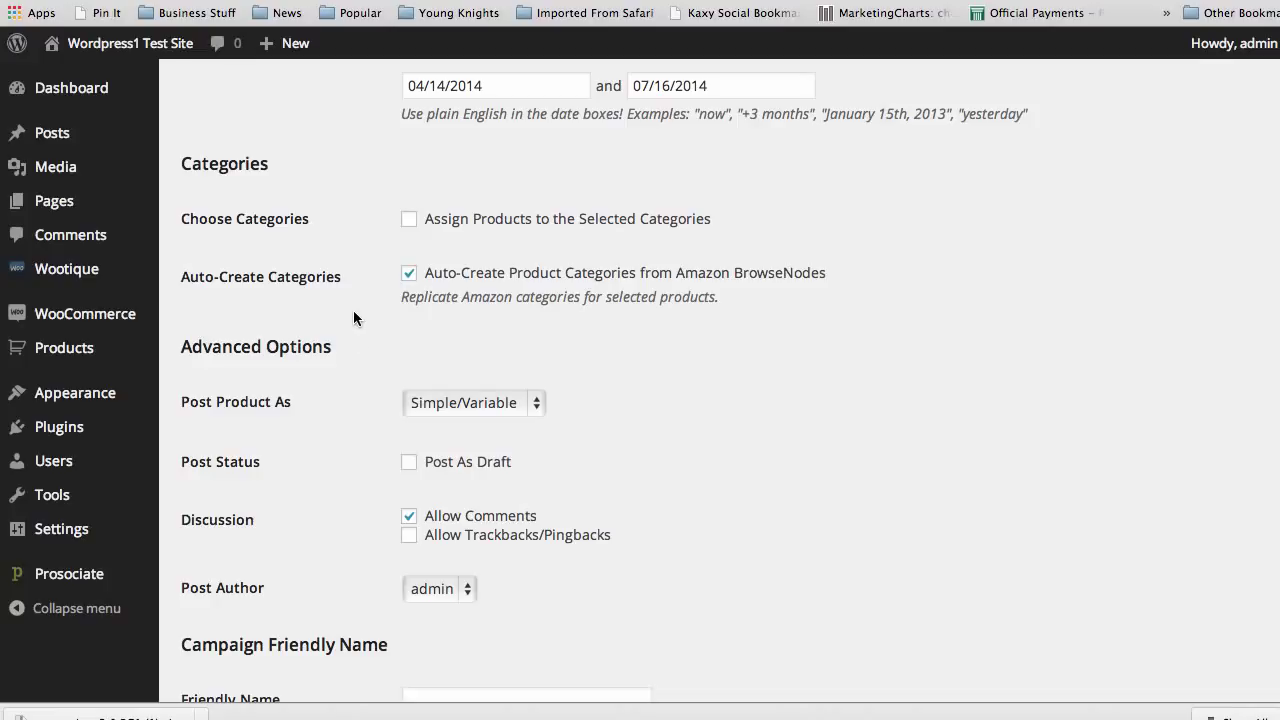
pyautogui.click(409, 218)
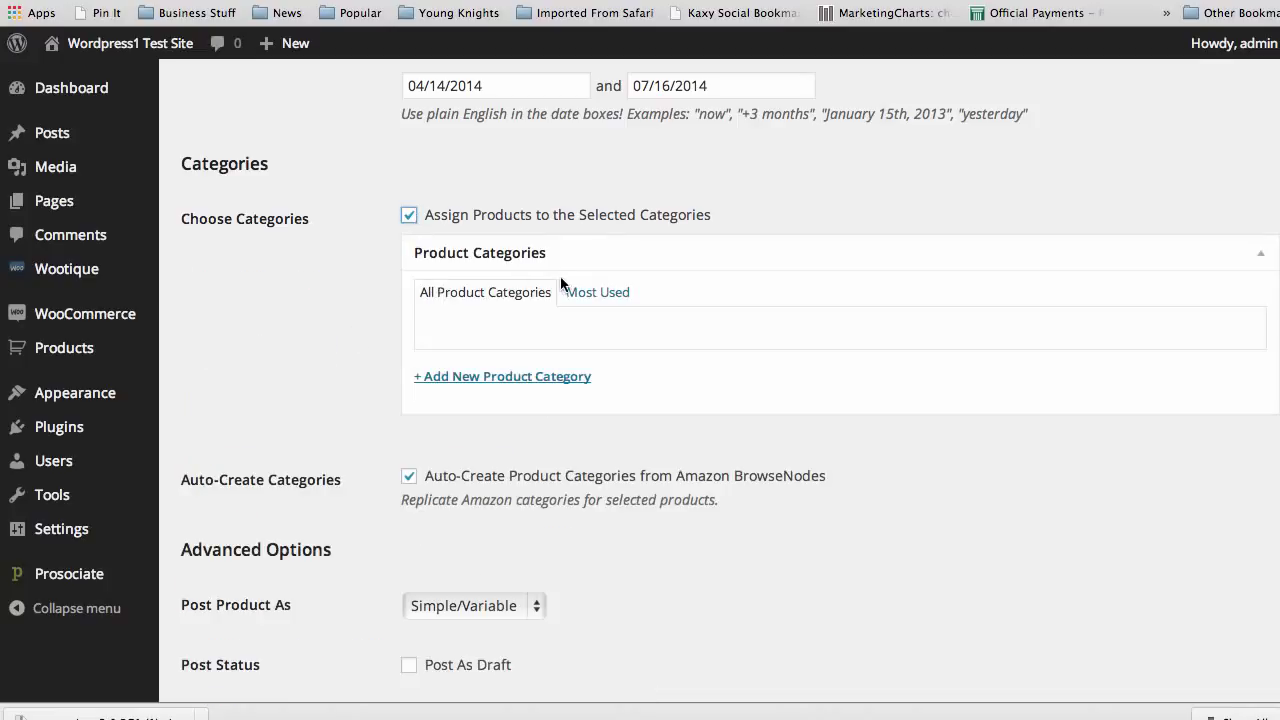
pyautogui.click(507, 385)
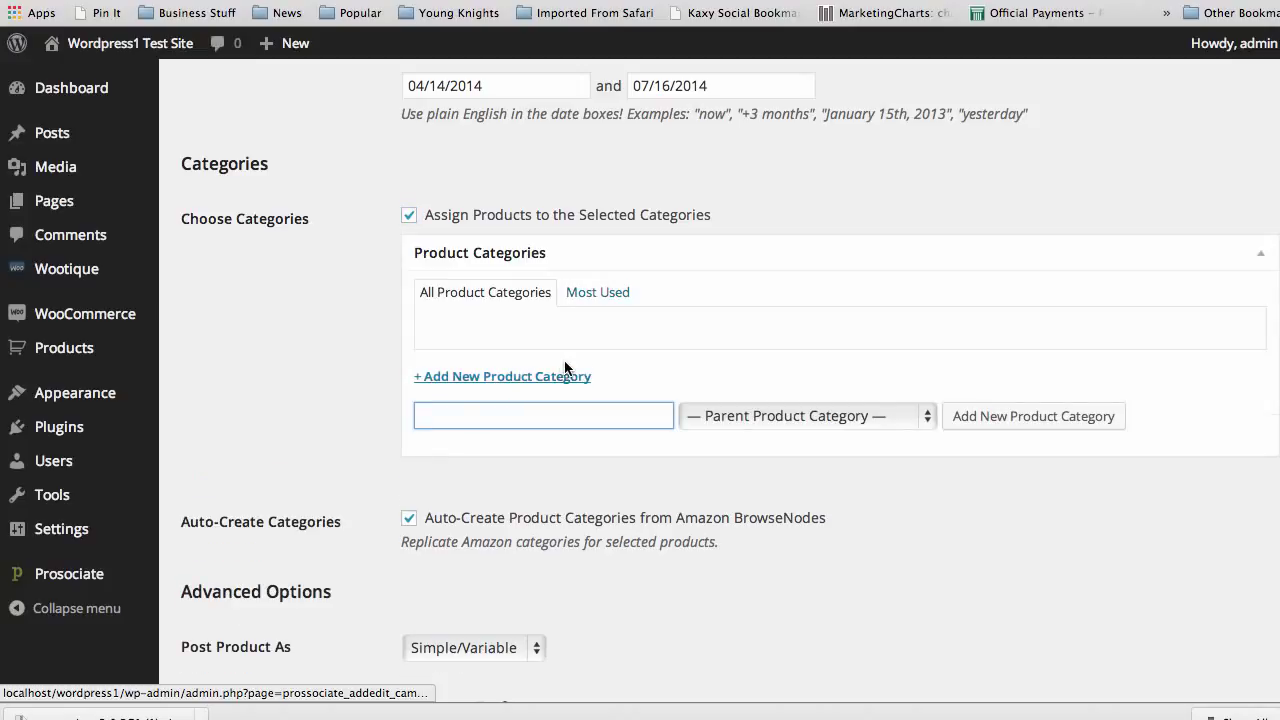
pyautogui.write('Test')
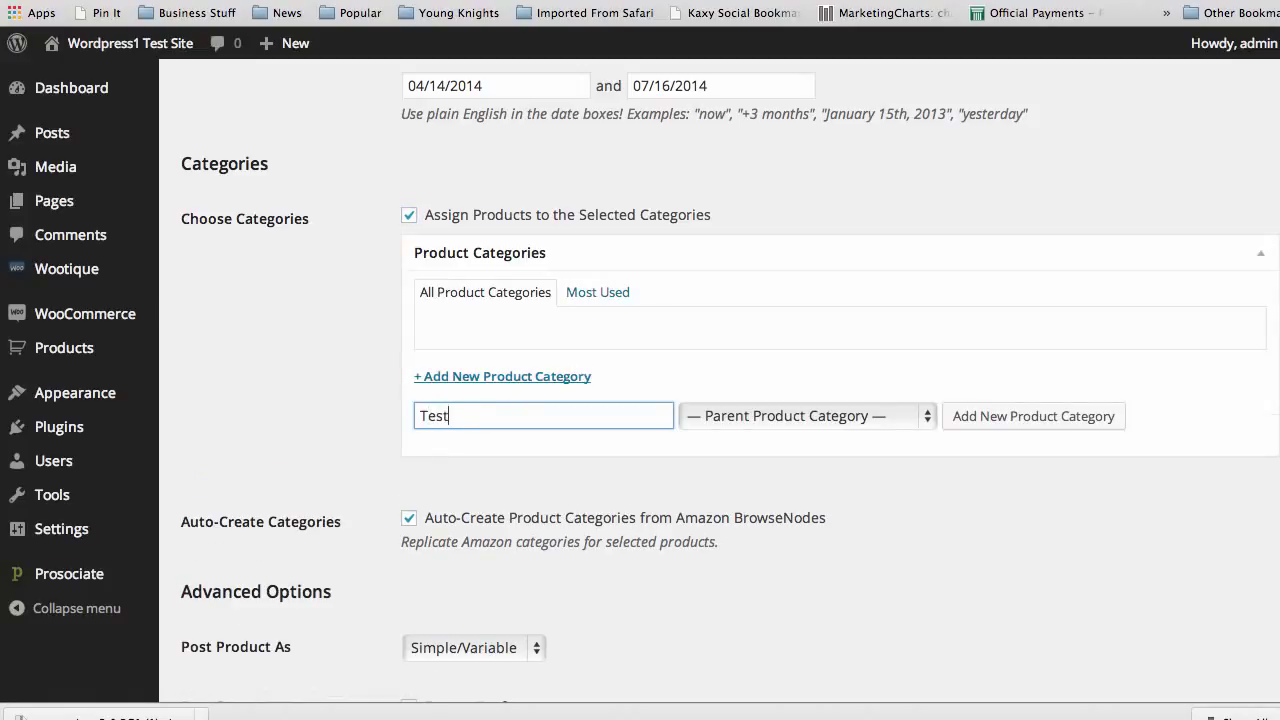
pyautogui.click(1003, 418)
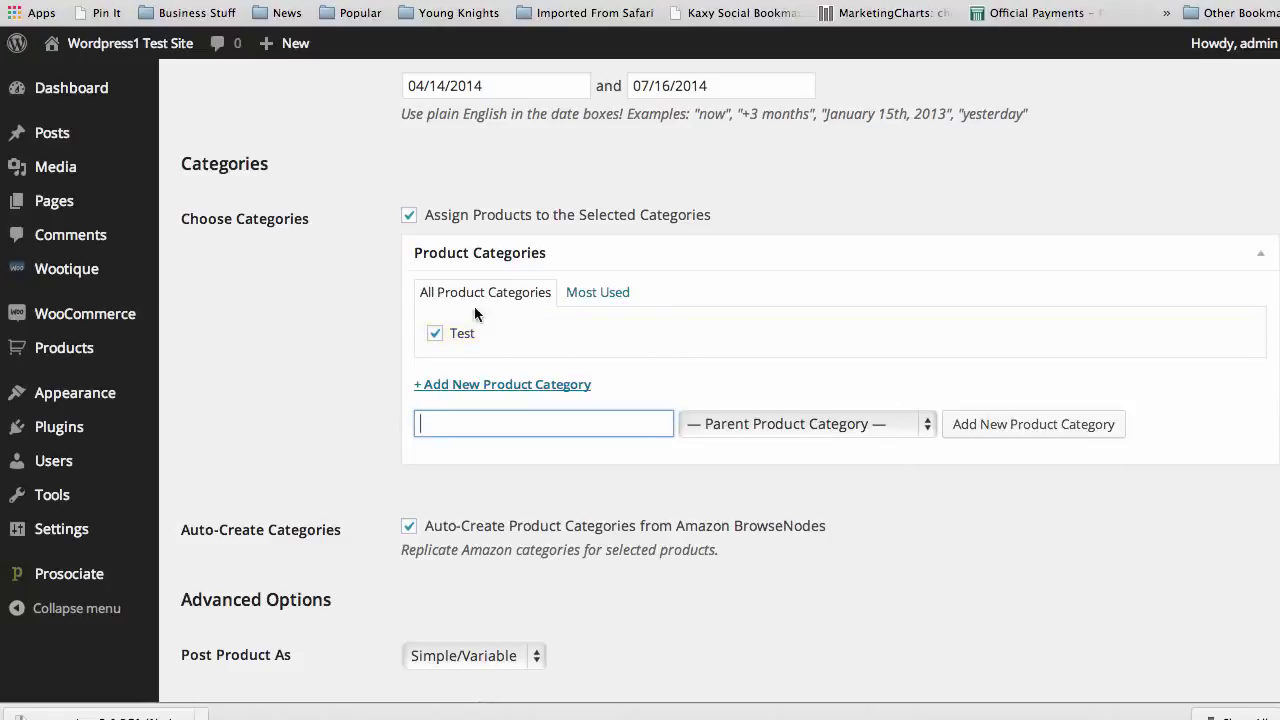
# Examine the Auto-Create Categories option with its description and the parent product category choices
pyautogui.scroll(-2, 300, 450)
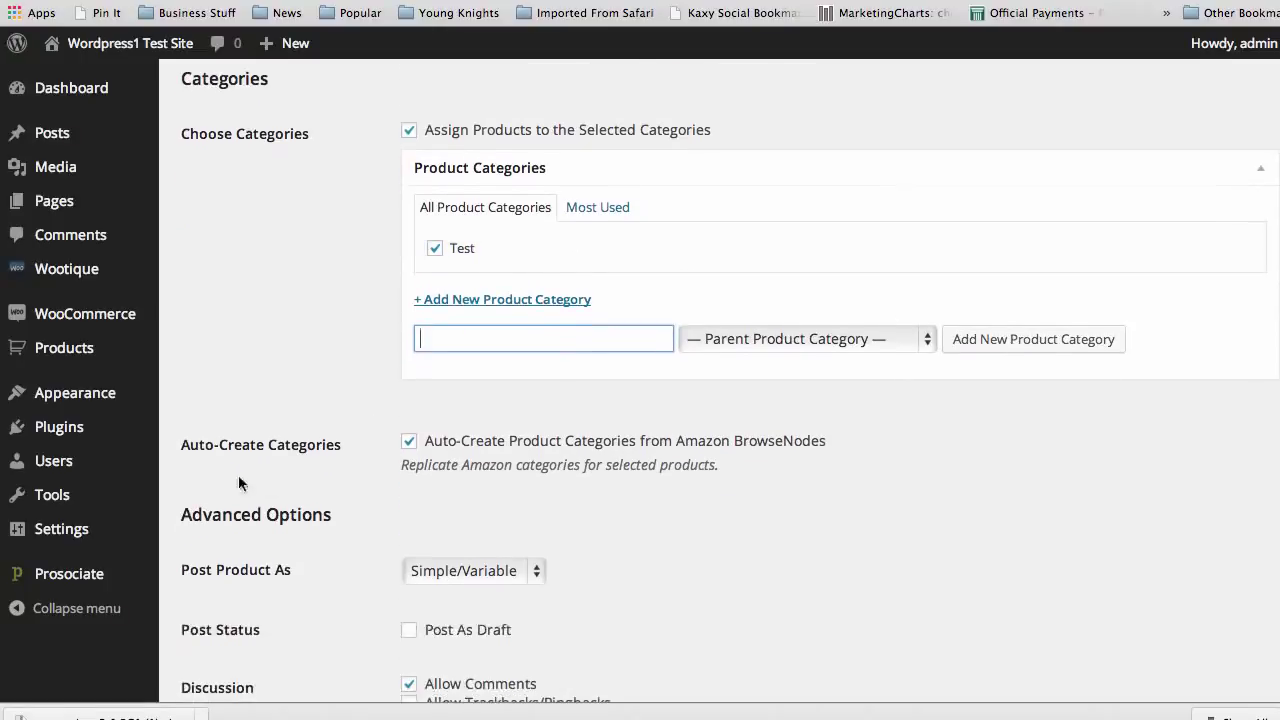
pyautogui.moveTo(181, 443); pyautogui.dragTo(344, 451)
pyautogui.click(380, 466)
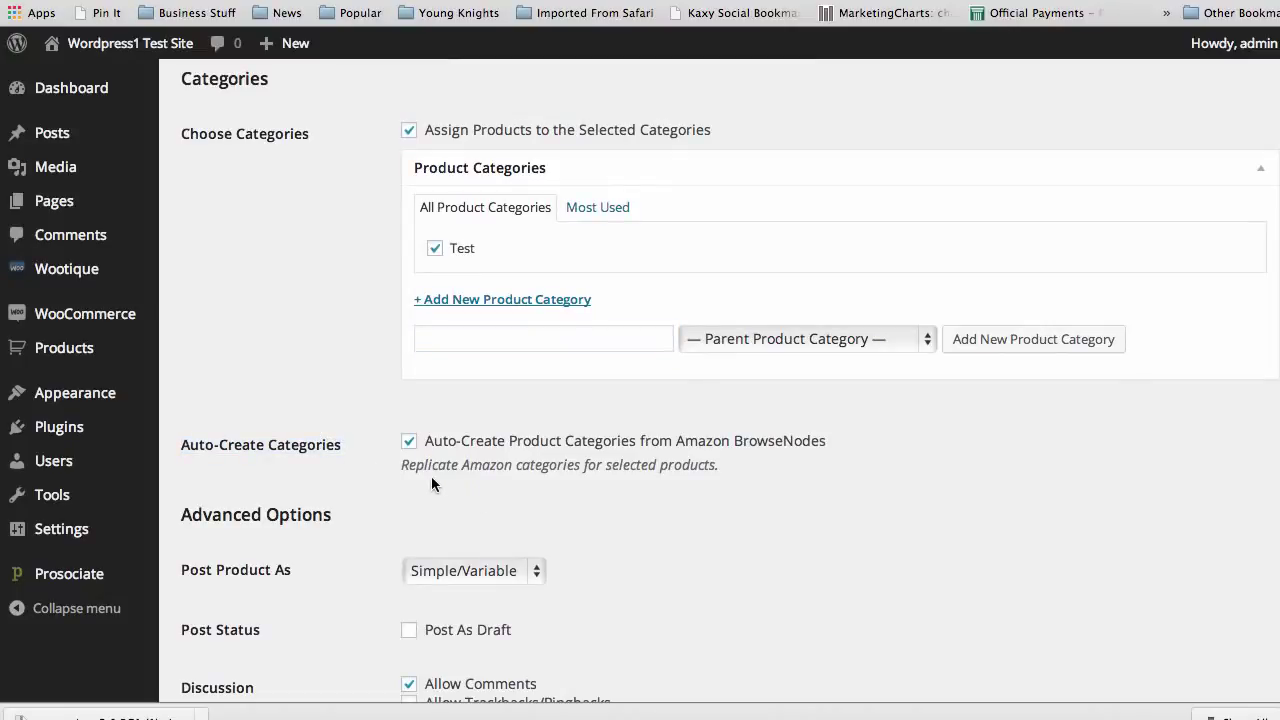
pyautogui.moveTo(402, 465); pyautogui.dragTo(722, 467)
pyautogui.click(603, 489)
pyautogui.click(890, 342)
pyautogui.click(276, 392)
# Examine the Post Product As choices in the advanced options, keeping Simple/Variable selected
pyautogui.scroll(-4, 280, 430)
pyautogui.scroll(-2, 290, 480)
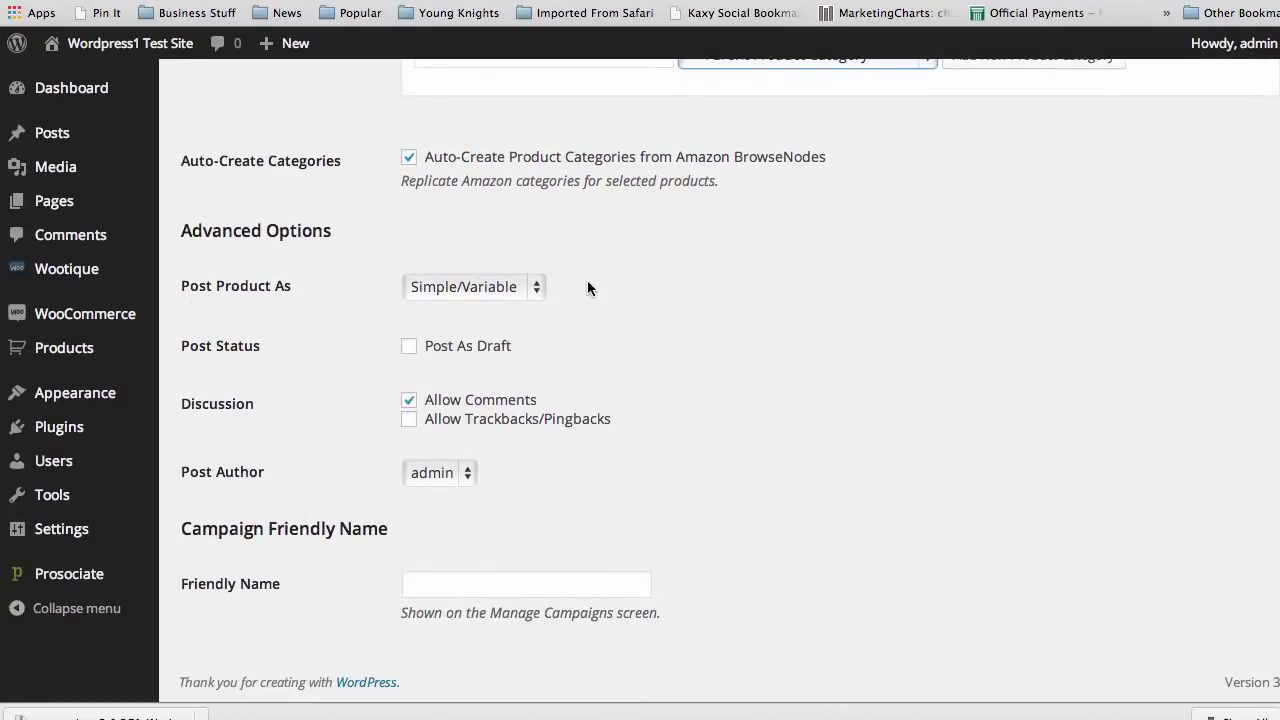
pyautogui.click(532, 288)
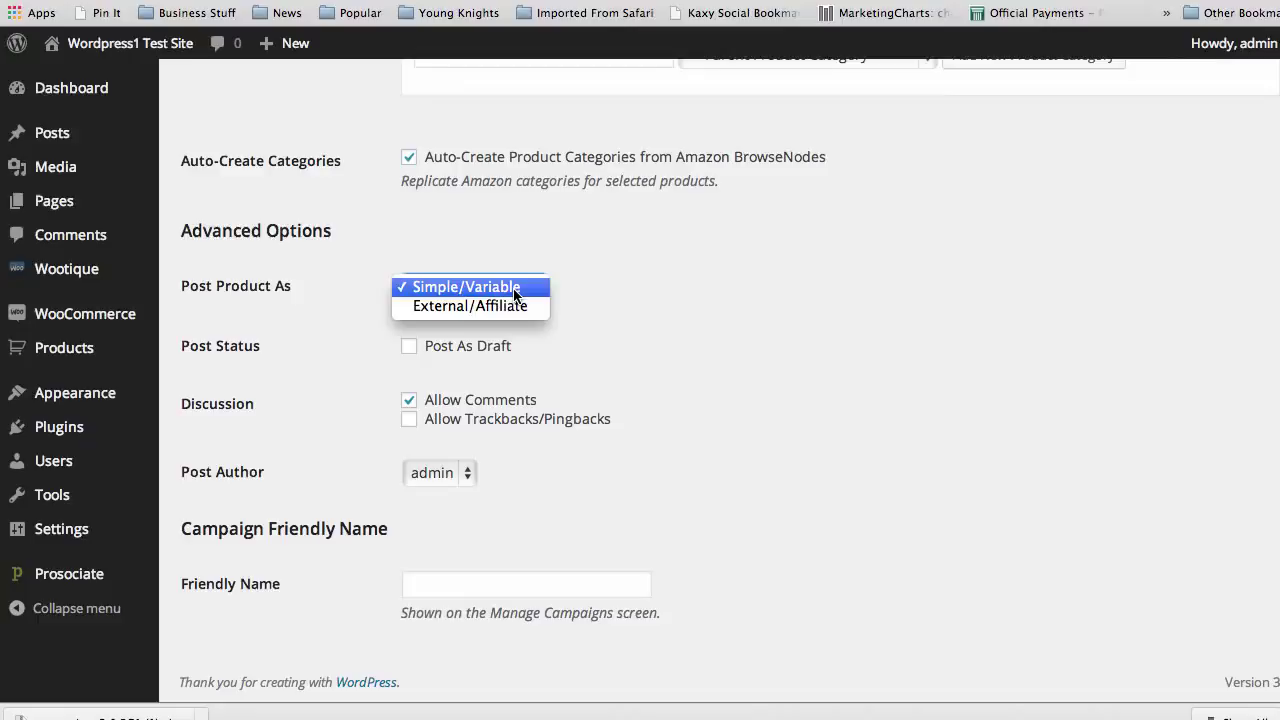
pyautogui.click(606, 284)
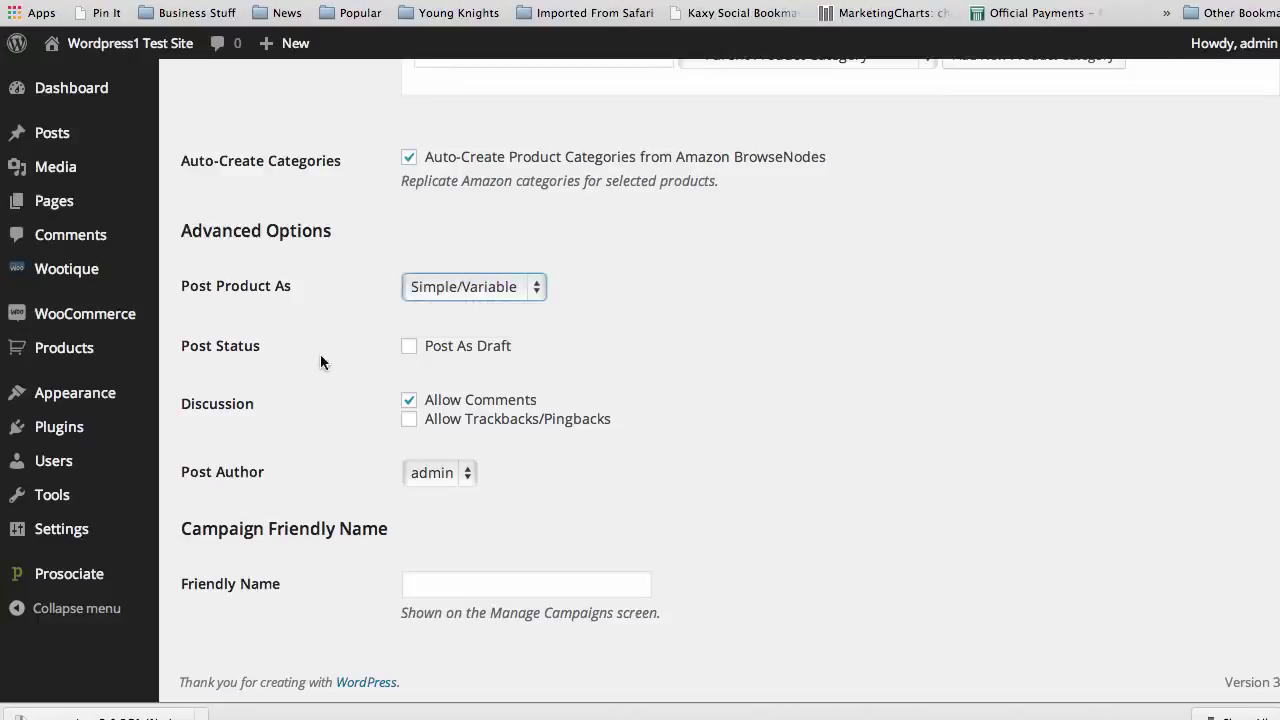
pyautogui.click(541, 287)
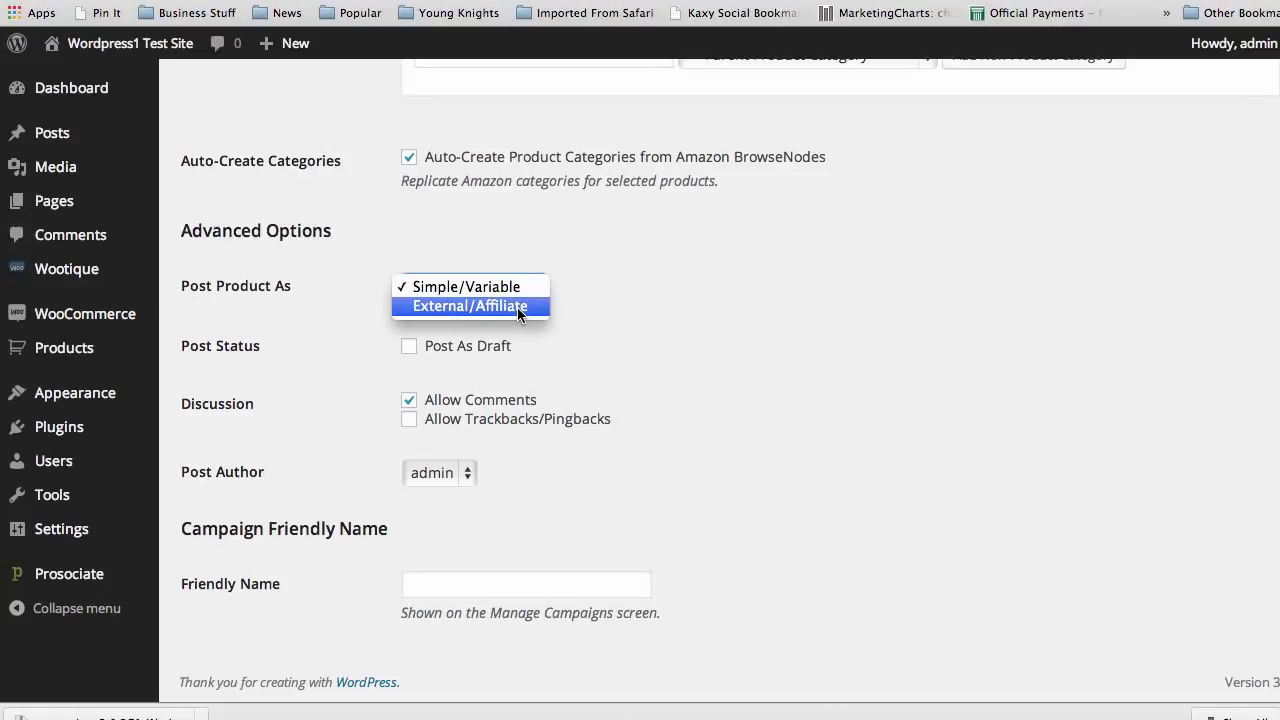
pyautogui.click(340, 321)
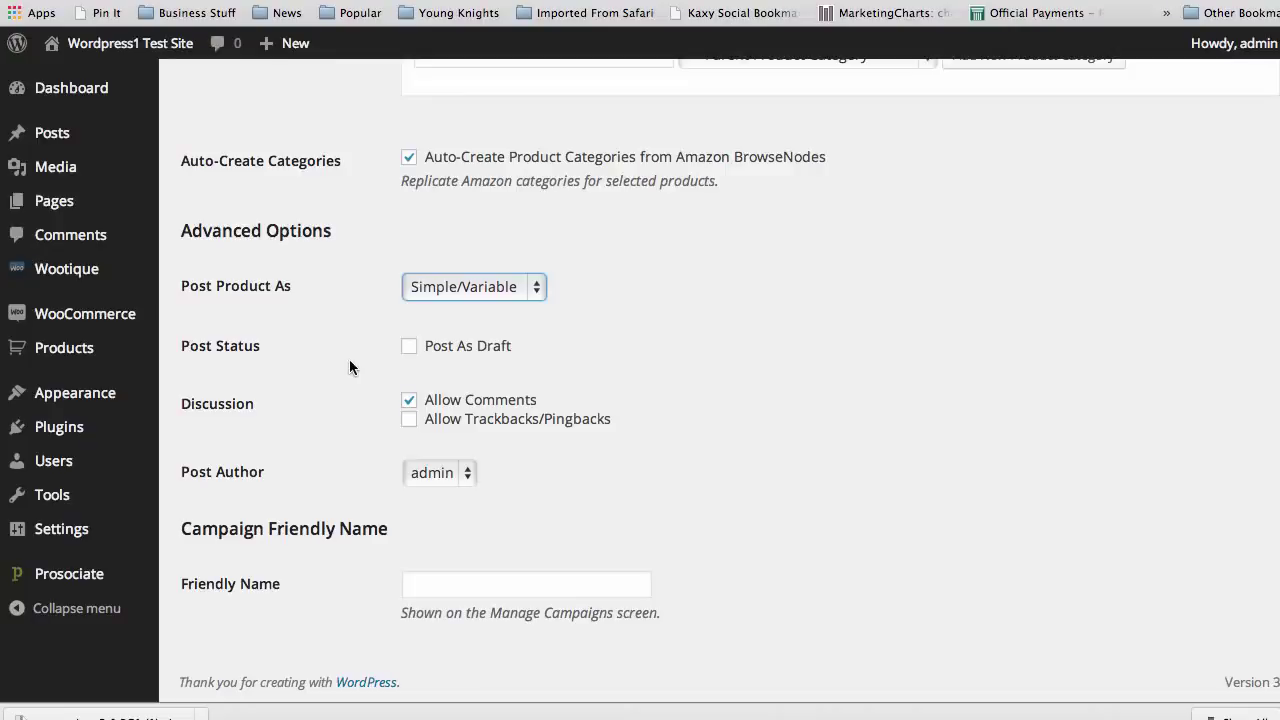
# Turn Post As Draft on and back off, and keep admin as the post author
pyautogui.click(409, 347)
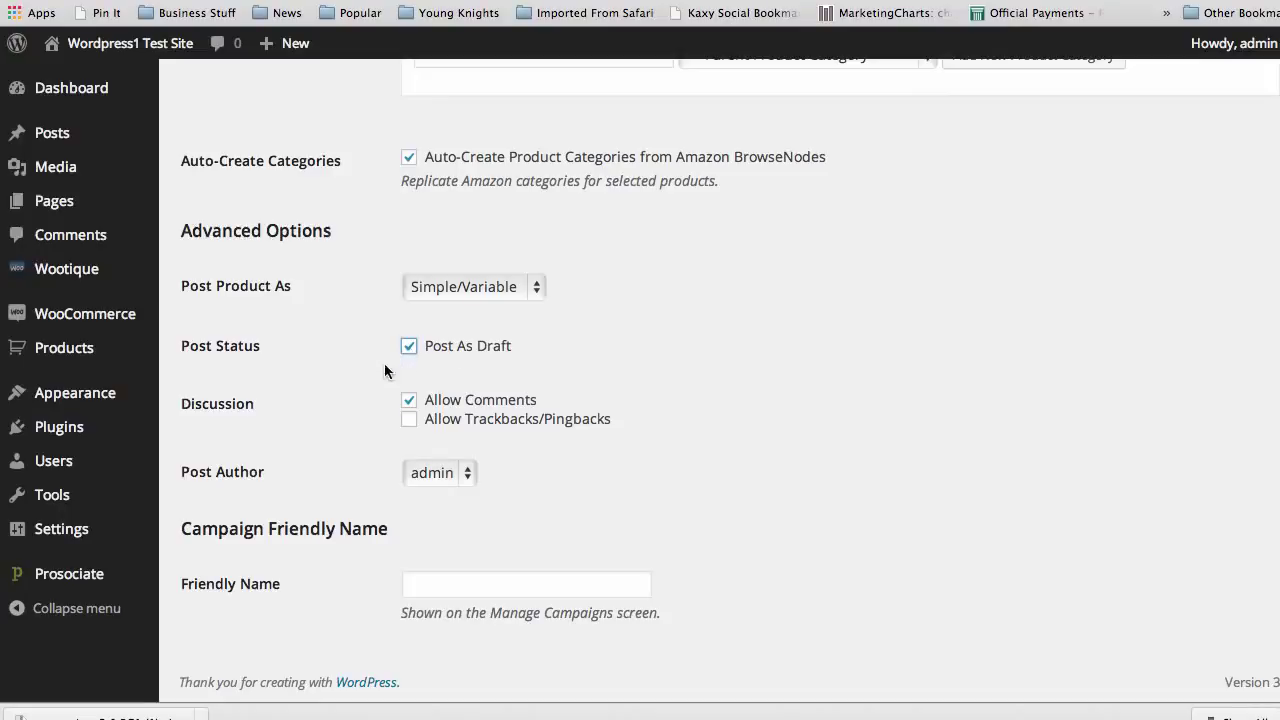
pyautogui.click(409, 347)
pyautogui.click(467, 473)
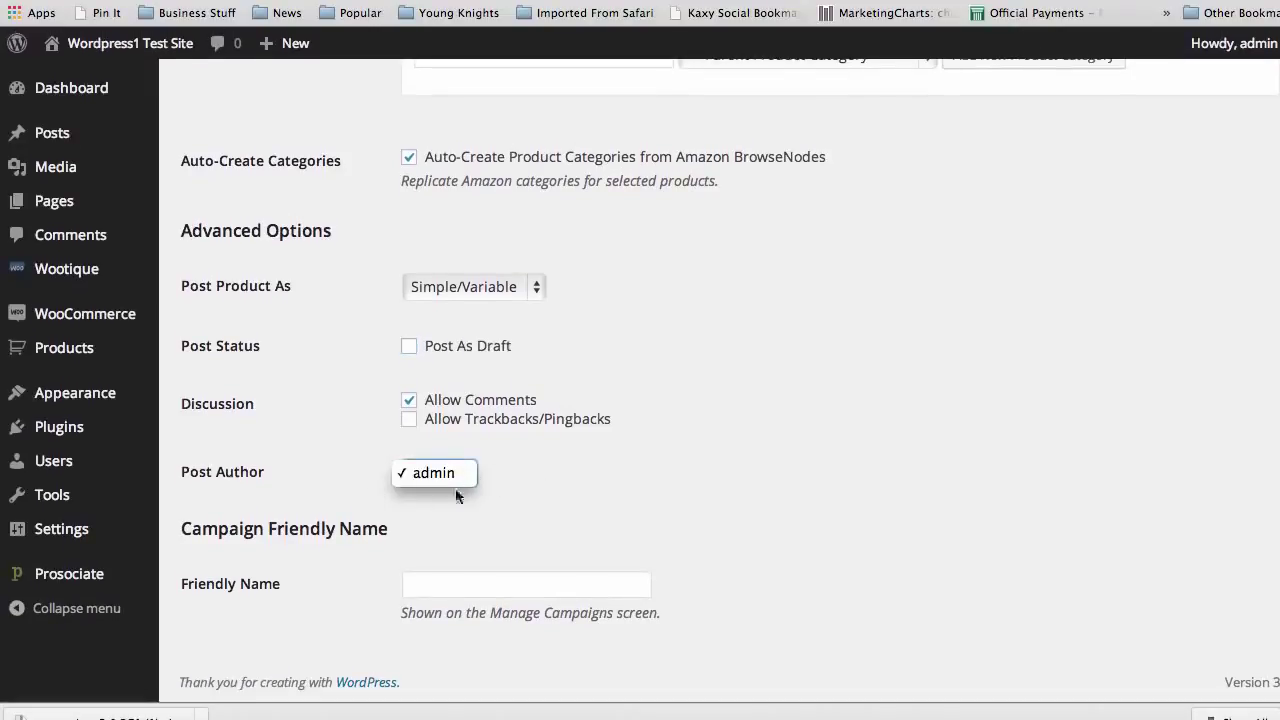
pyautogui.click(433, 473)
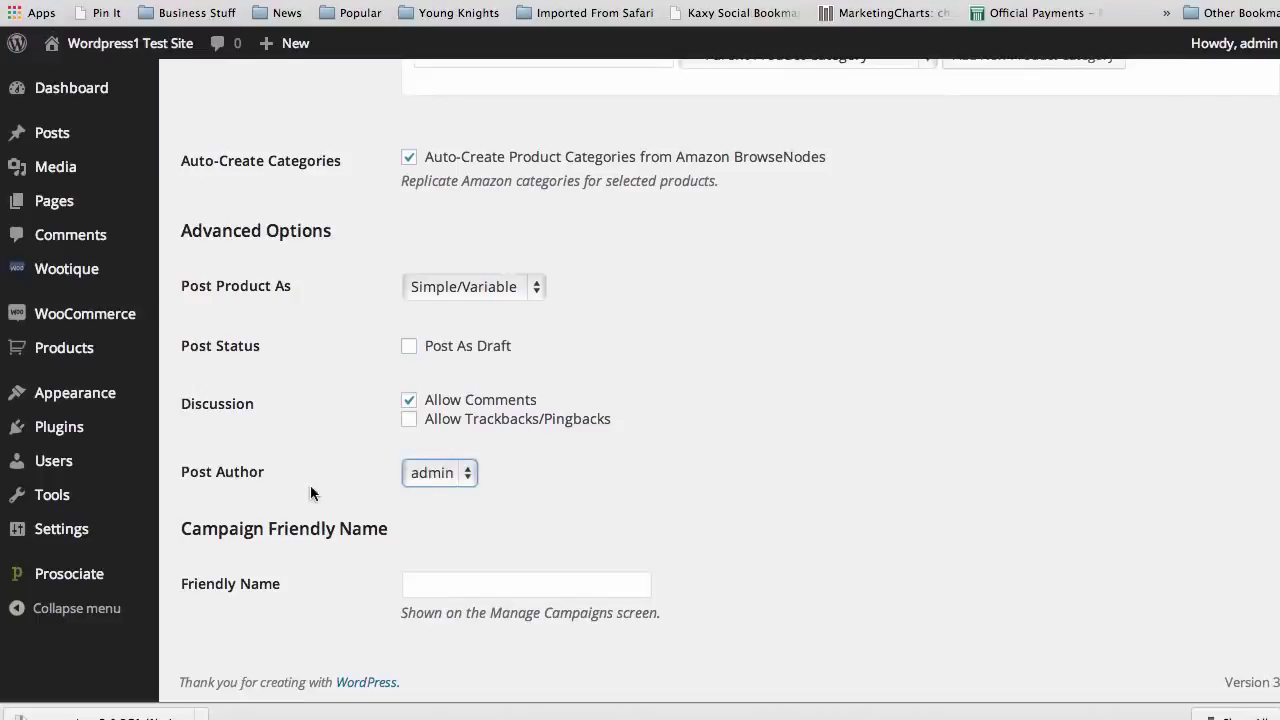
# Set the campaign's friendly name to "Test"
pyautogui.click(424, 585)
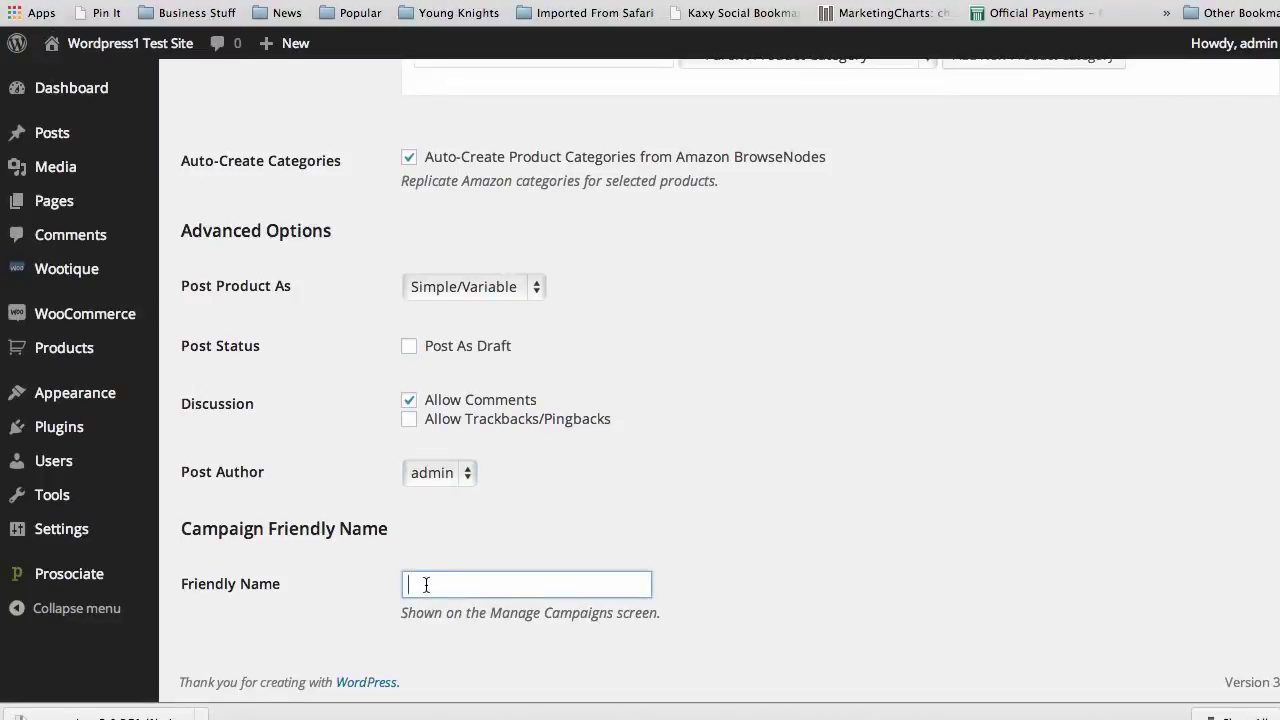
pyautogui.write('Test')
pyautogui.click(366, 538)
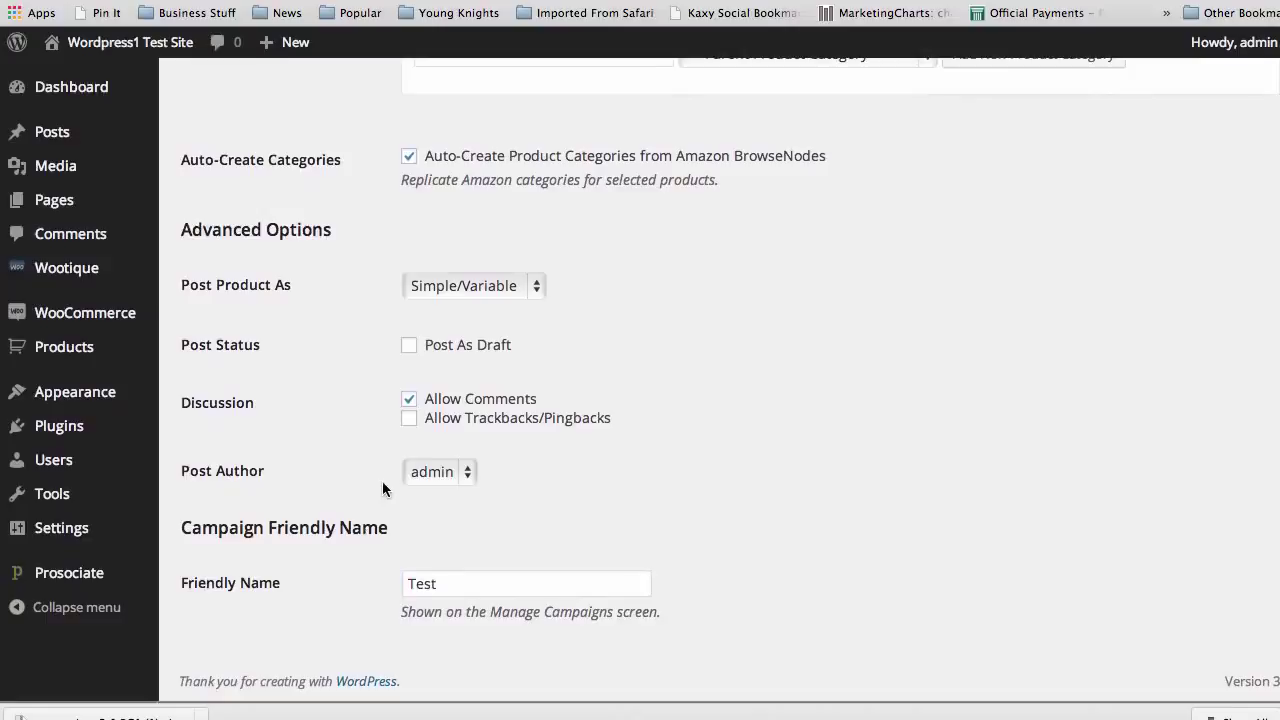
pyautogui.moveTo(100, 574)
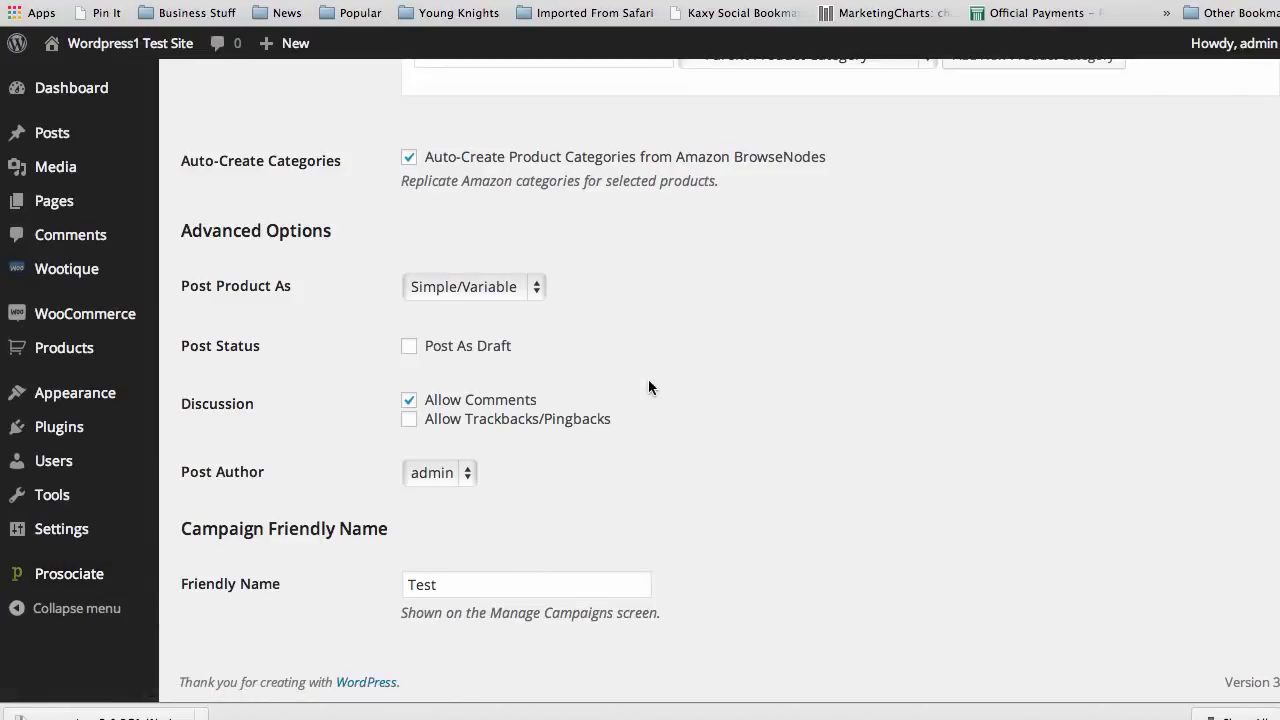
# Open the category chooser in the campaign's general settings and examine the Amazon BrowseNode list, including the Sports & Outdoors subcategories
pyautogui.scroll(6, 648, 387)
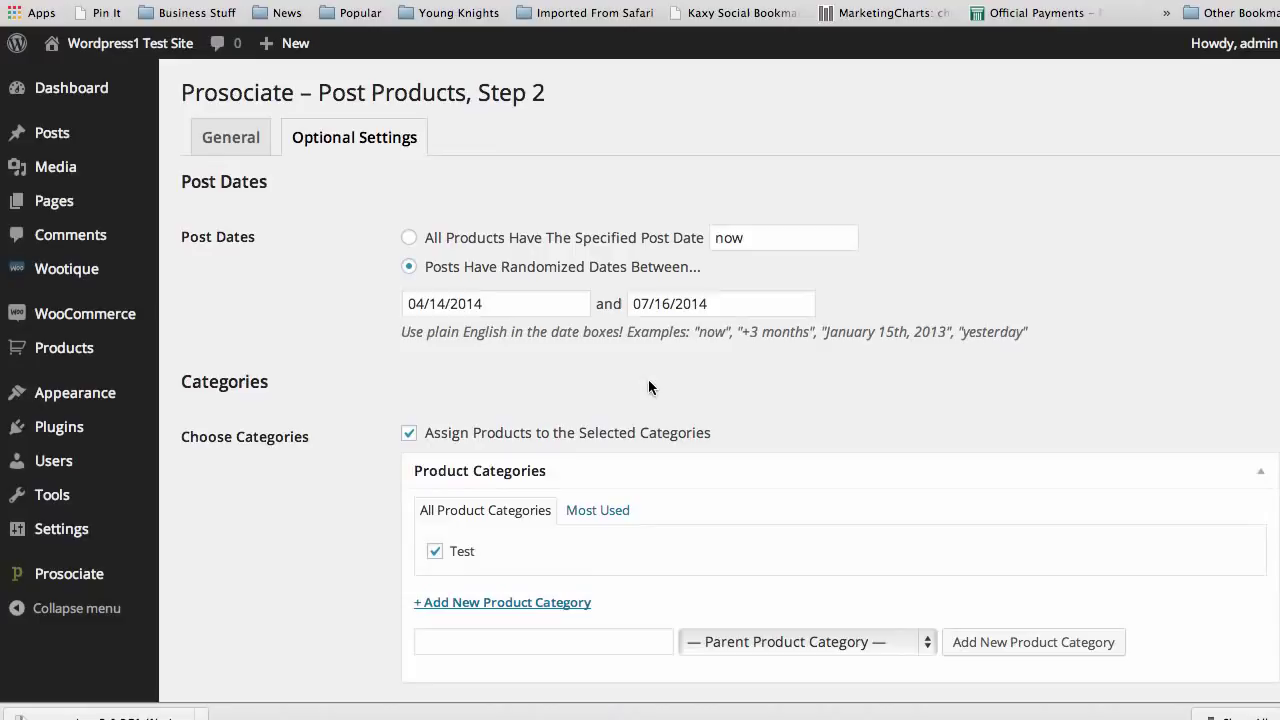
pyautogui.click(233, 146)
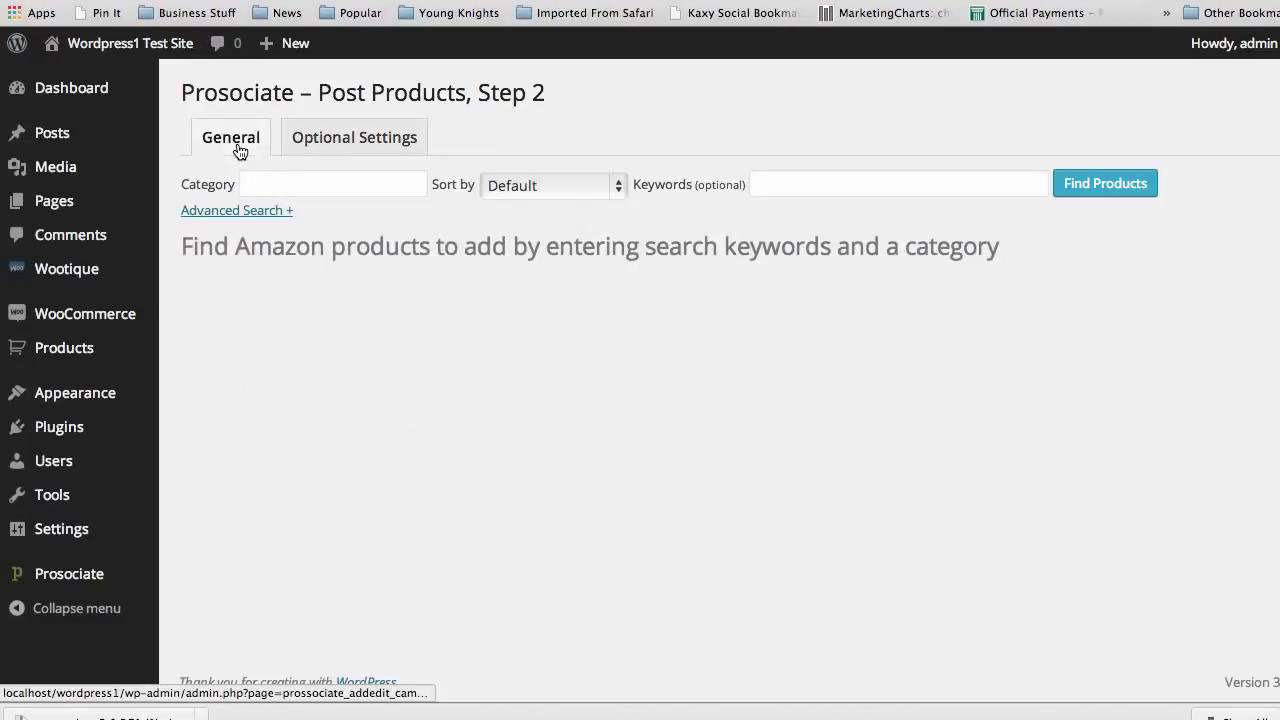
pyautogui.click(300, 182)
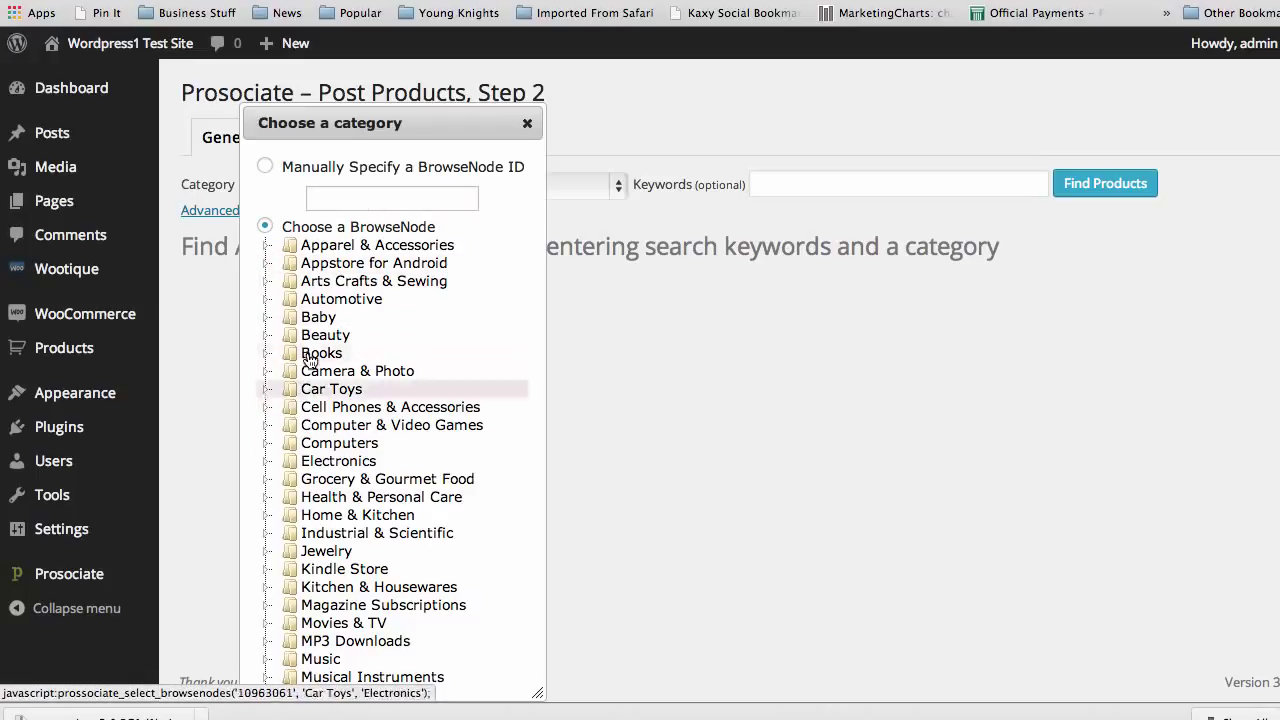
pyautogui.scroll(-3, 339, 517)
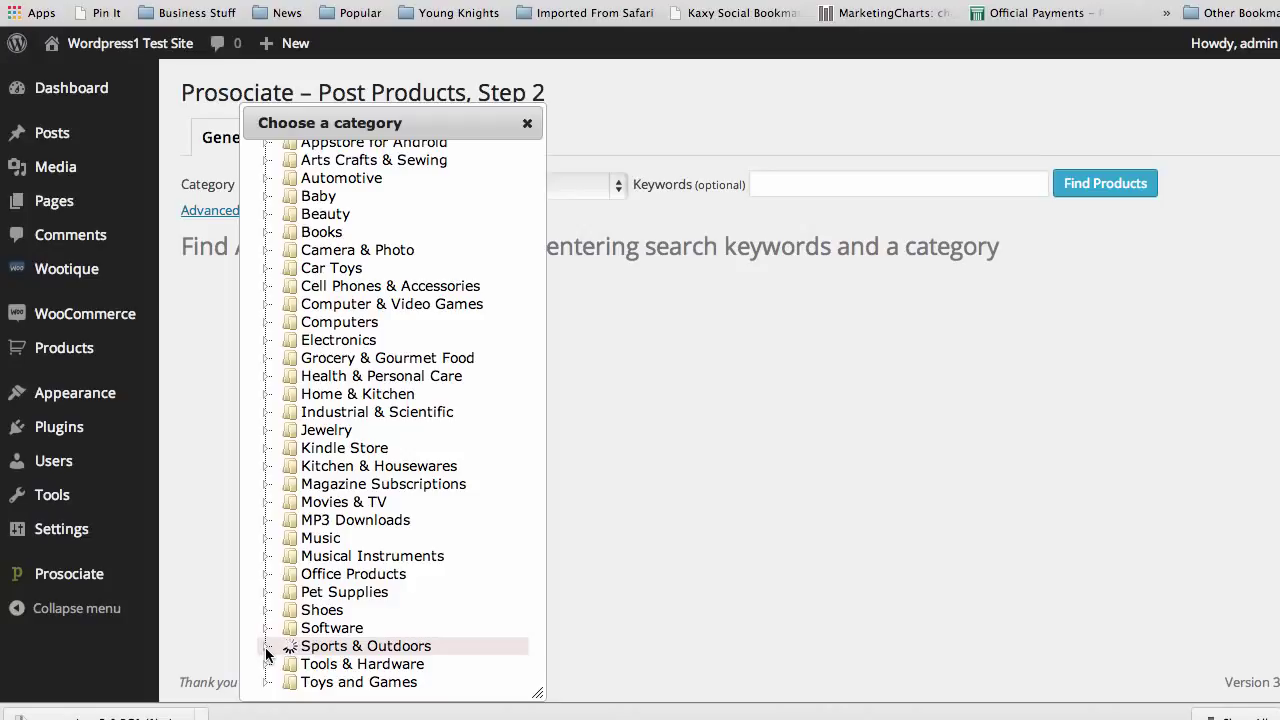
pyautogui.scroll(-2, 391, 572)
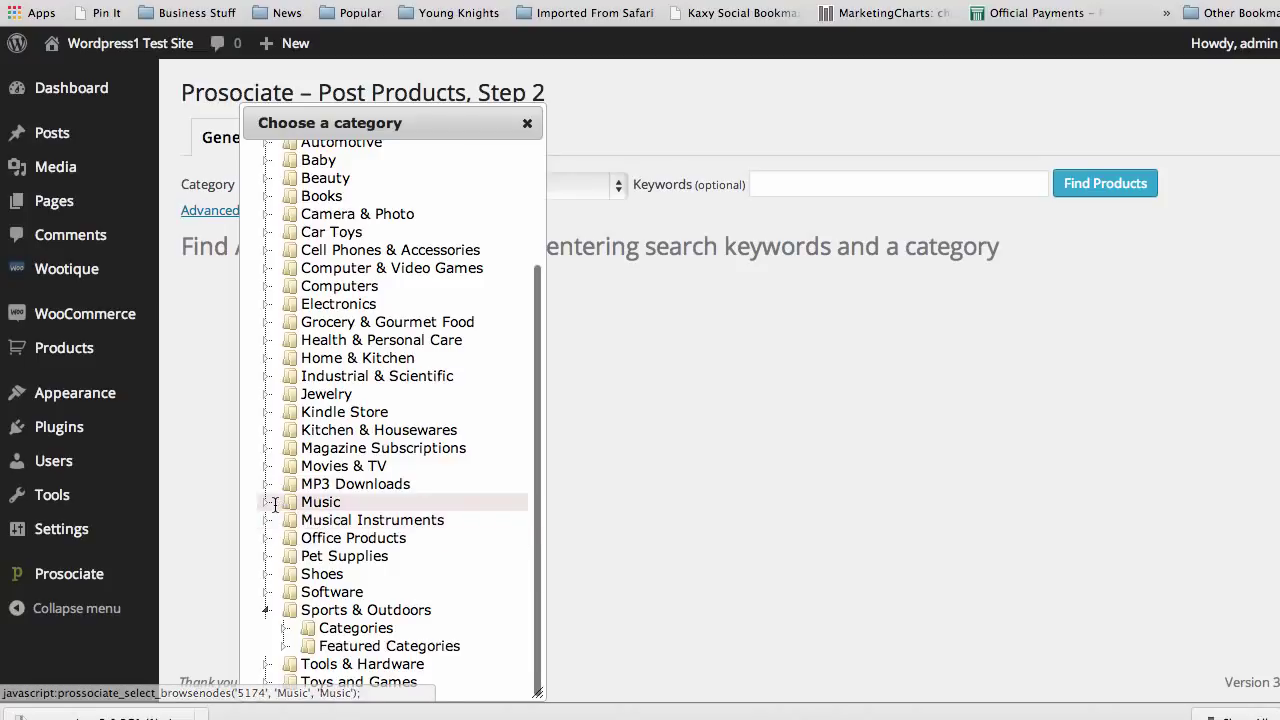
pyautogui.scroll(1, 325, 403)
pyautogui.scroll(2, 322, 405)
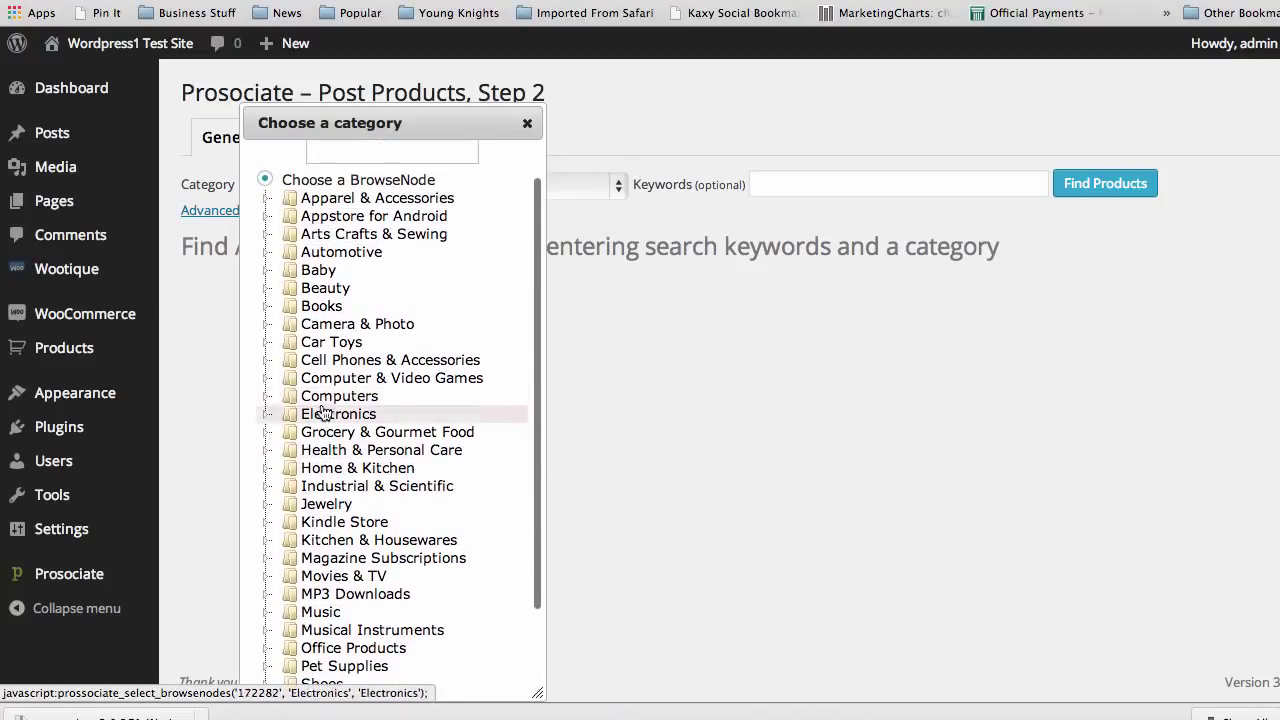
pyautogui.scroll(1, 333, 312)
pyautogui.scroll(1, 333, 318)
# Choose the men's Fashion Hoodies & Sweatshirts category within the Featured Categories of Apparel & Accessories
pyautogui.click(265, 244)
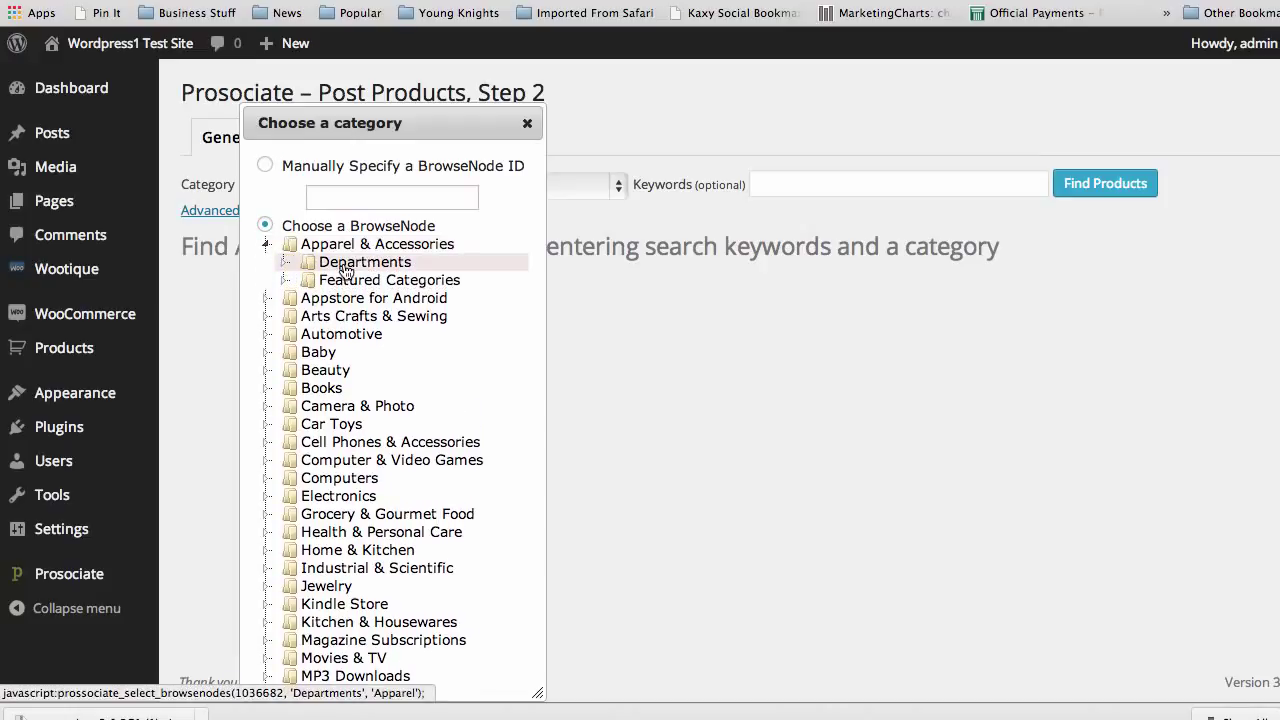
pyautogui.click(285, 278)
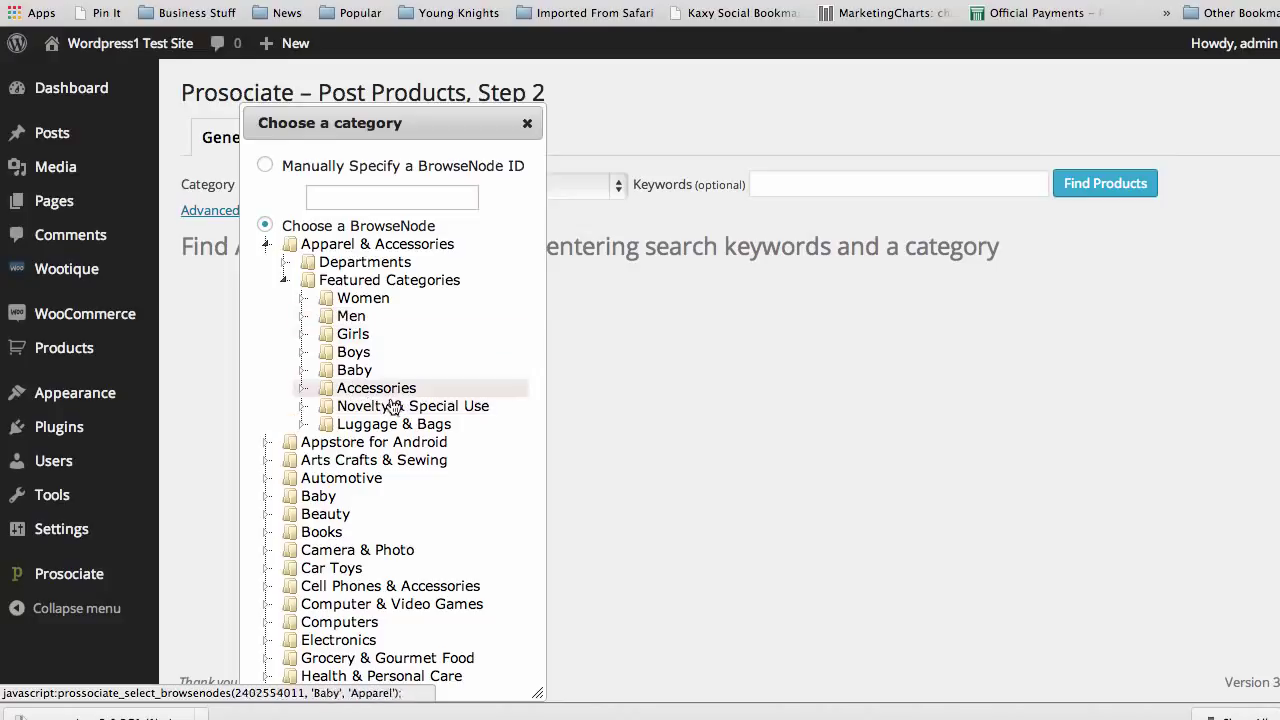
pyautogui.click(301, 317)
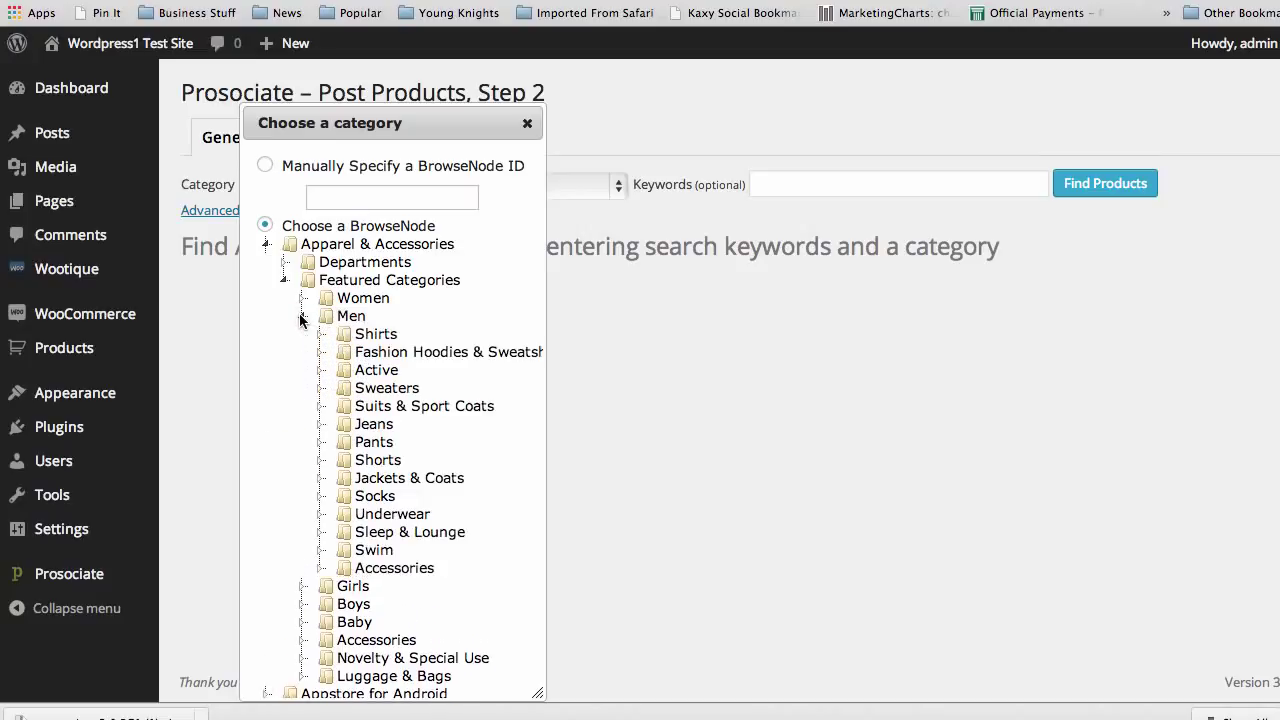
pyautogui.click(422, 352)
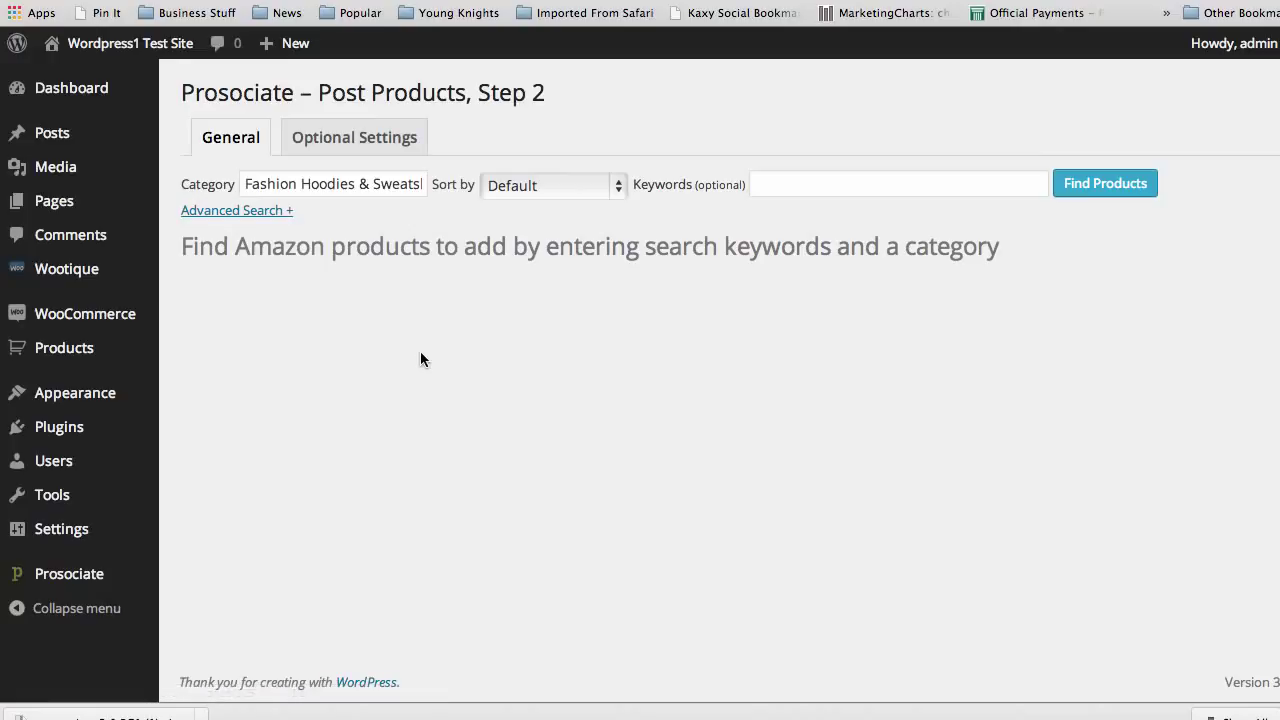
# Find products in the chosen category with the keyword "rockstar" and look through the first page of results
pyautogui.click(795, 184)
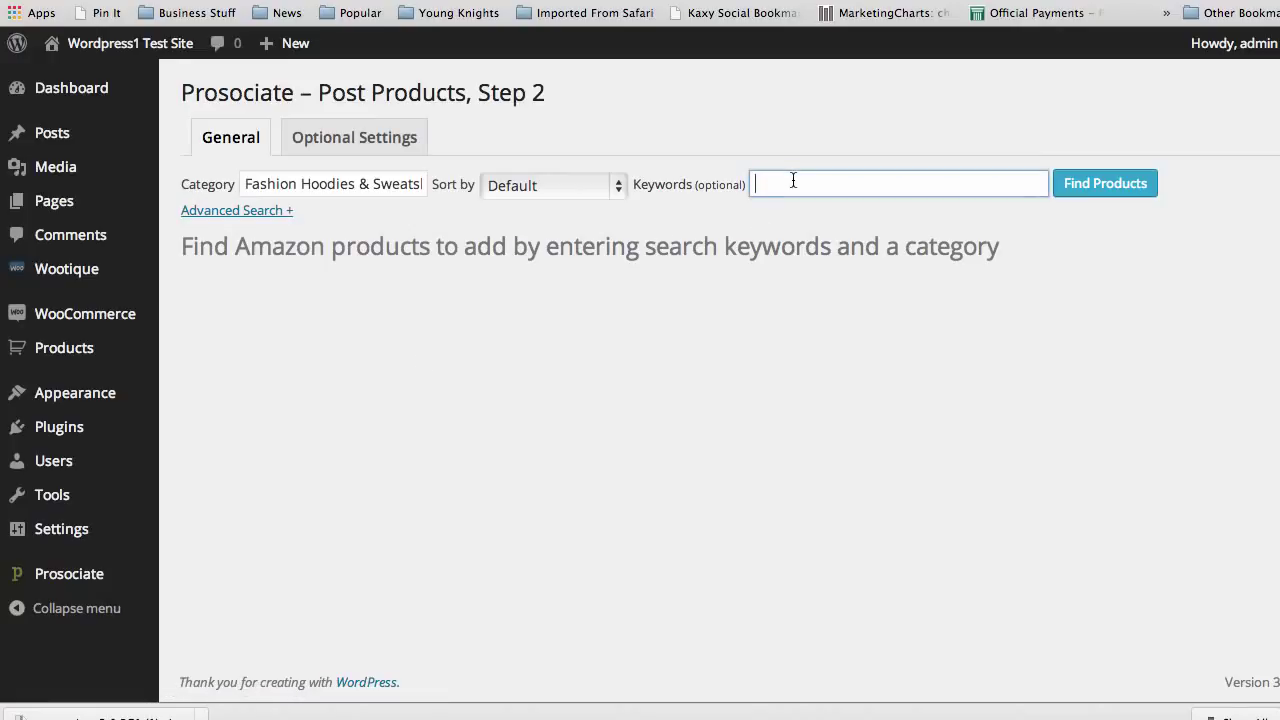
pyautogui.write('rockstar')
pyautogui.click(1095, 185)
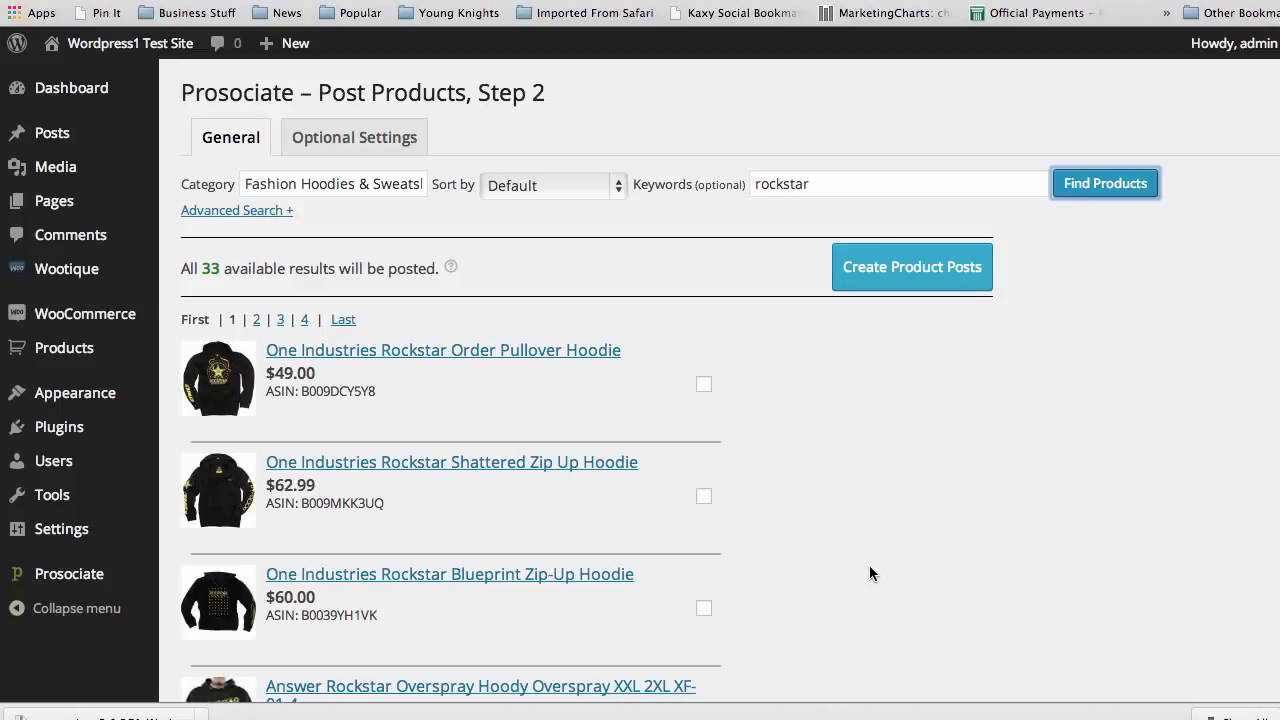
pyautogui.scroll(-3, 870, 567)
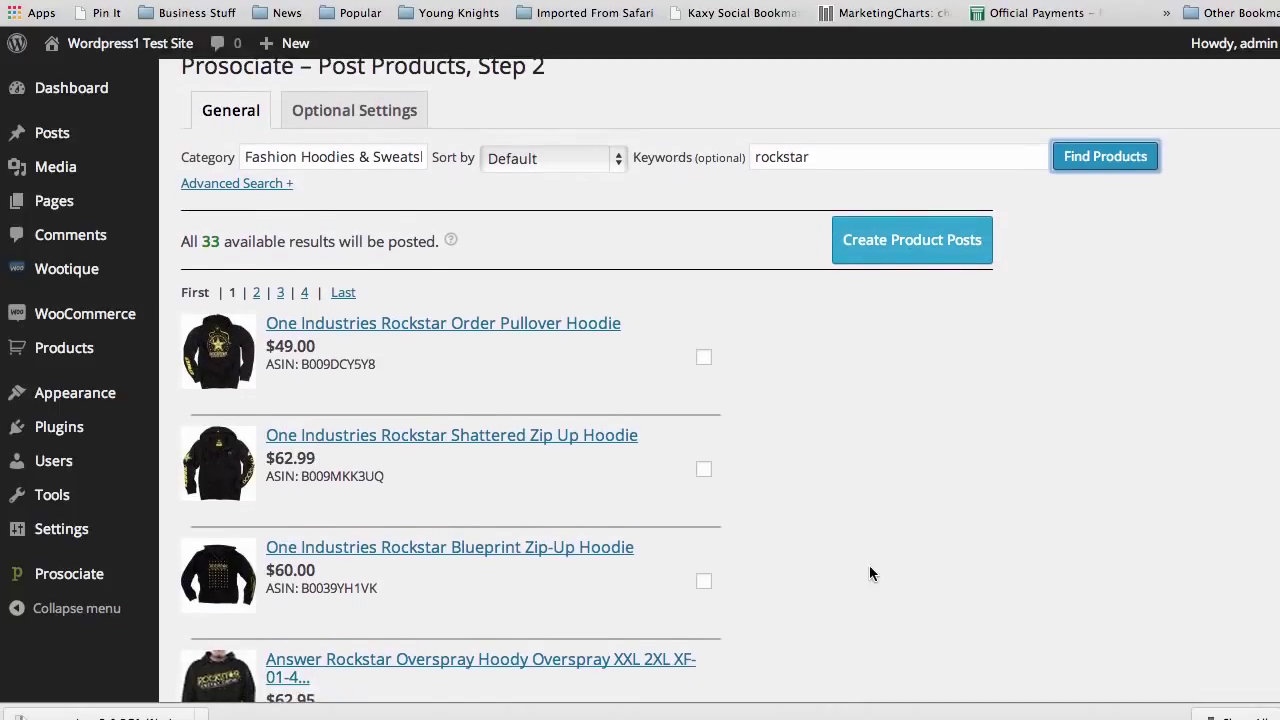
pyautogui.scroll(-9, 873, 572)
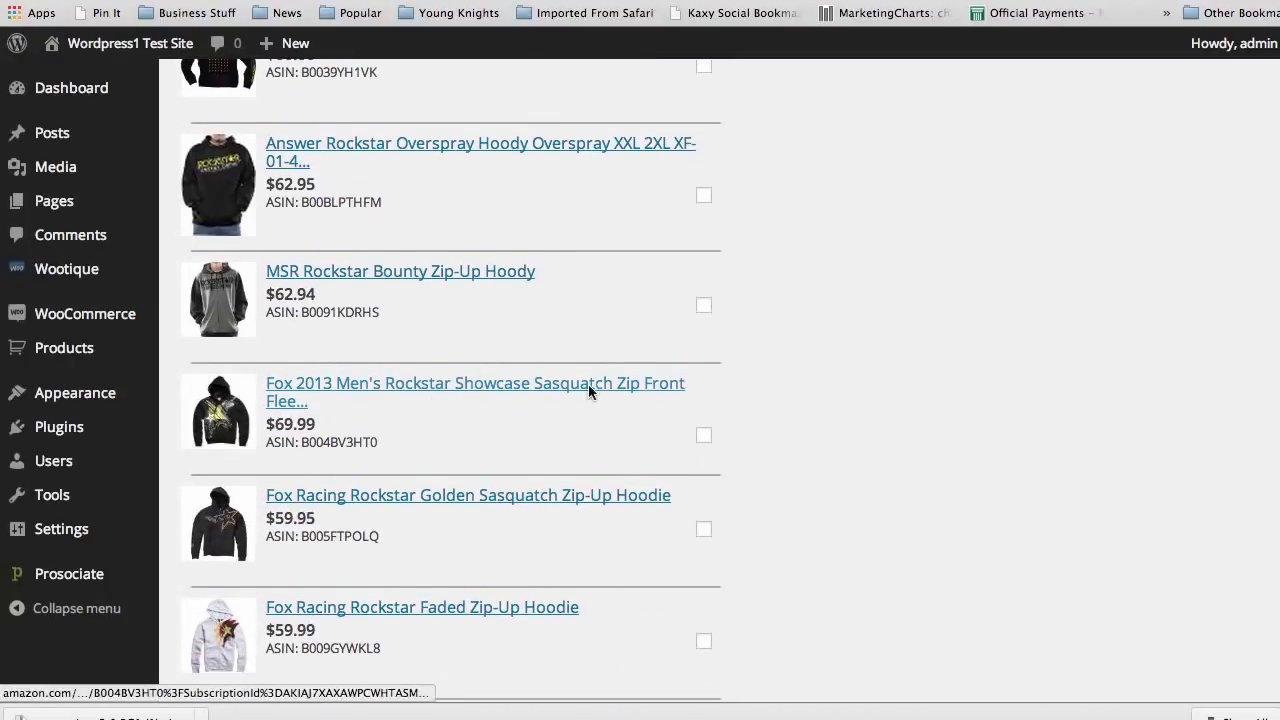
pyautogui.scroll(-2, 448, 485)
pyautogui.scroll(-1, 448, 485)
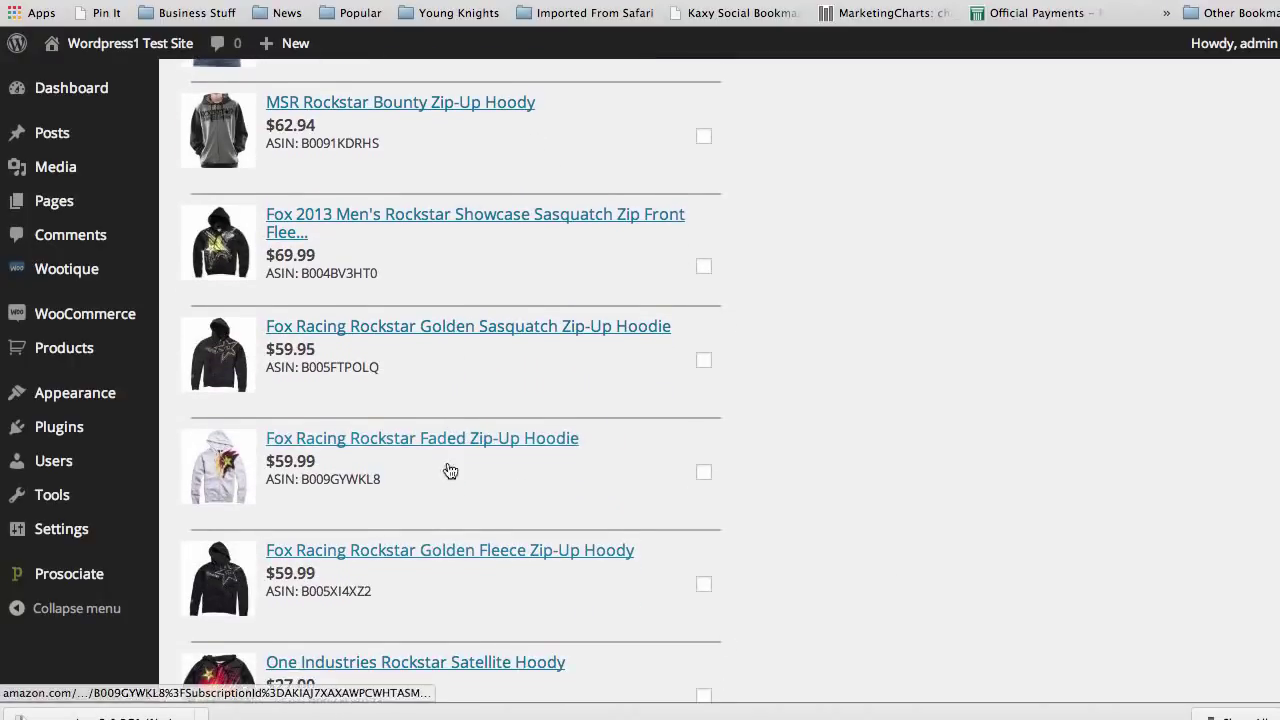
pyautogui.scroll(-3, 394, 583)
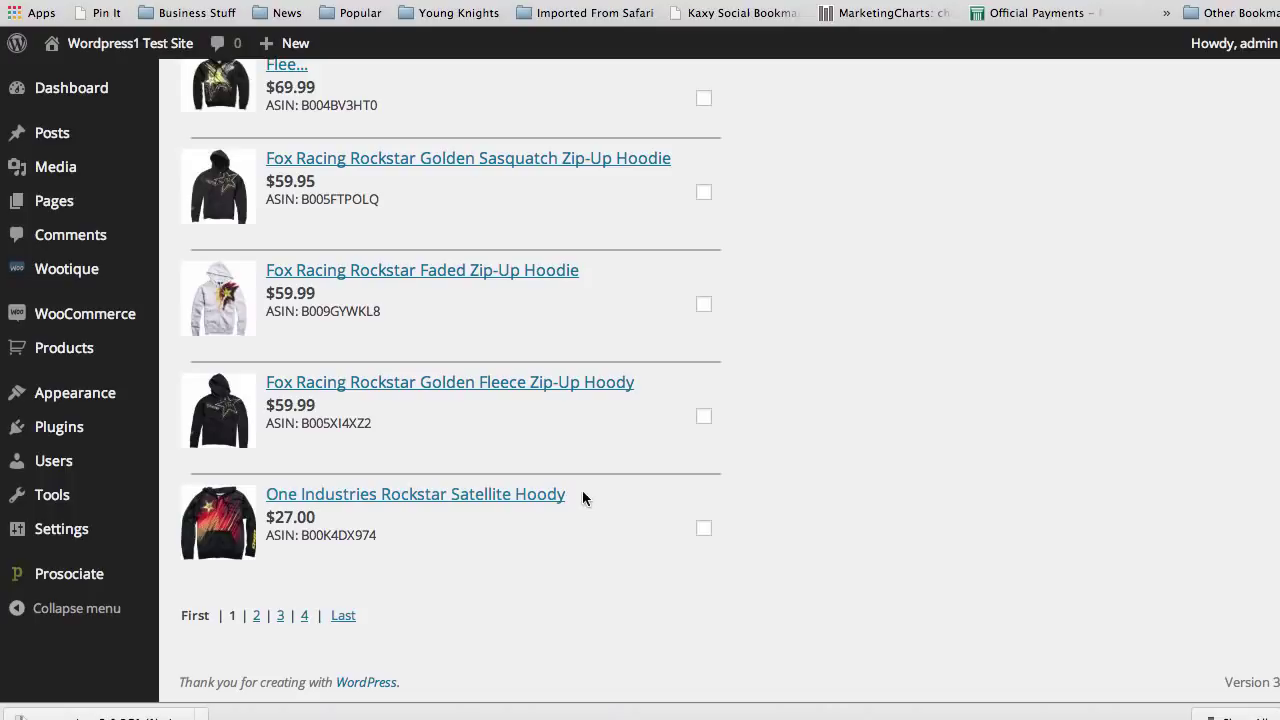
pyautogui.scroll(10, 868, 306)
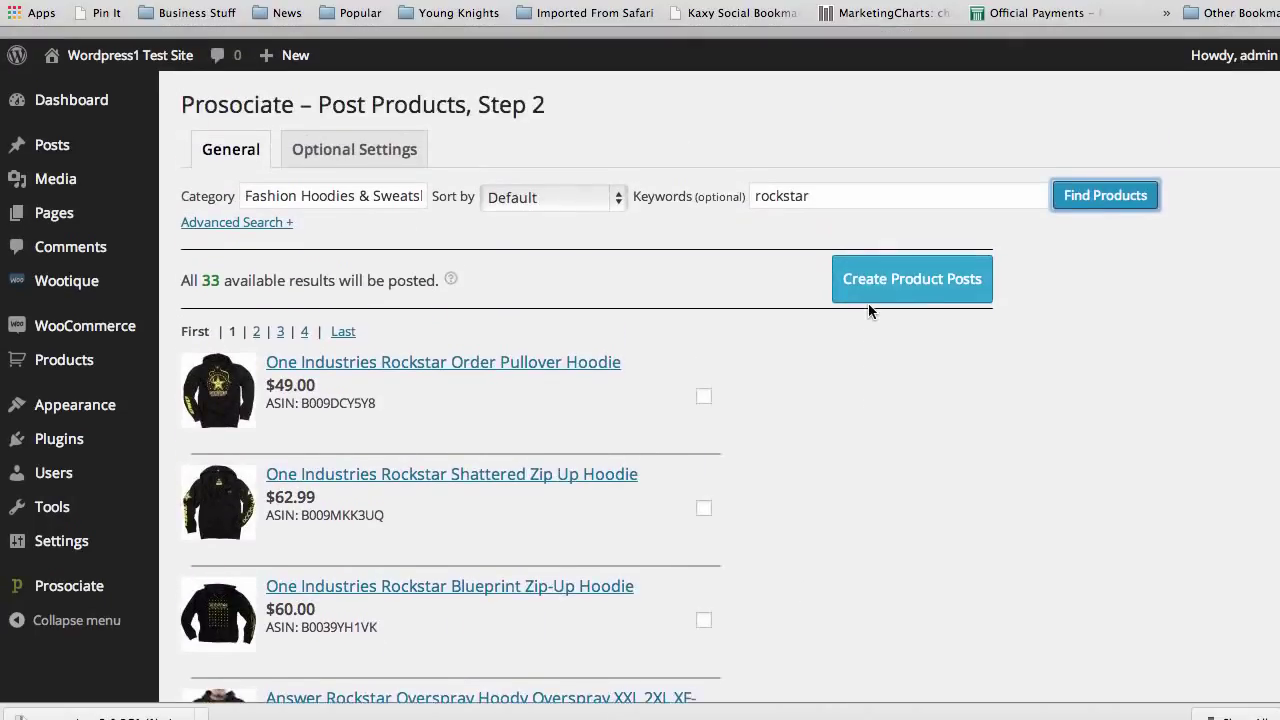
# Select the Order Pullover, Blueprint, MSR Bounty and Golden Sasquatch hoodies for posting, and switch back to selecting all results
pyautogui.click(704, 386)
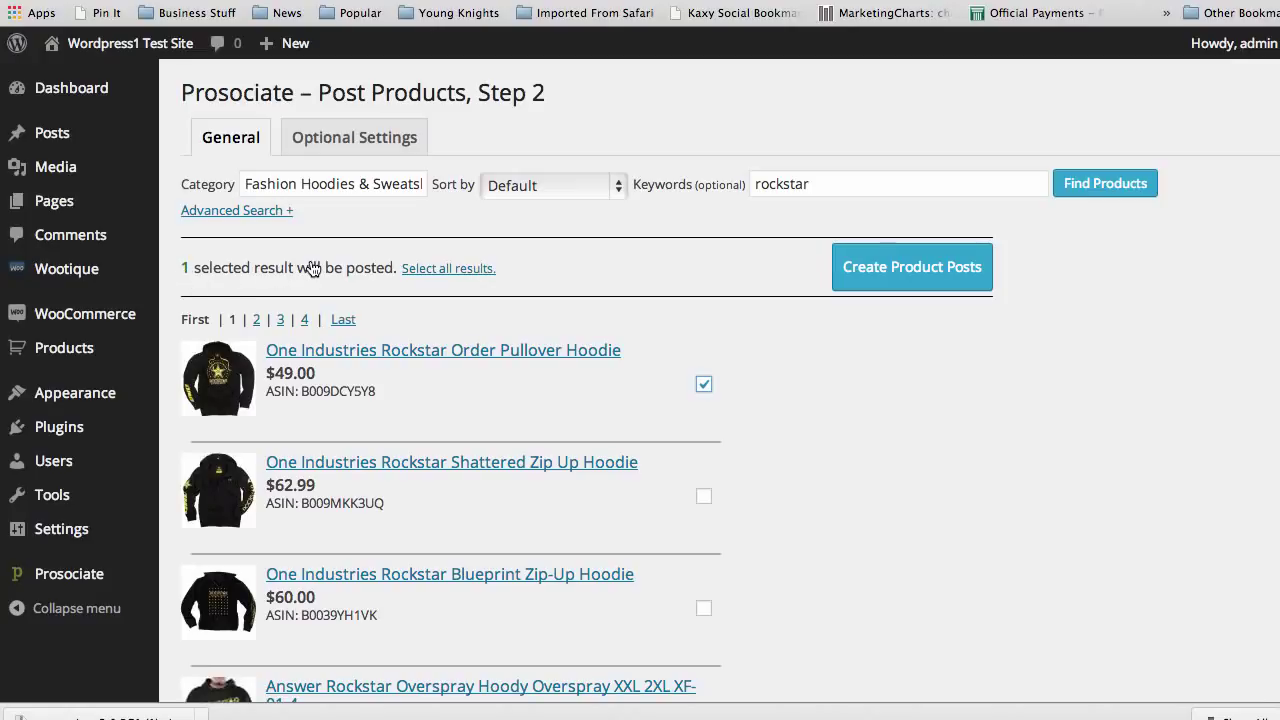
pyautogui.click(704, 608)
pyautogui.scroll(-5, 748, 529)
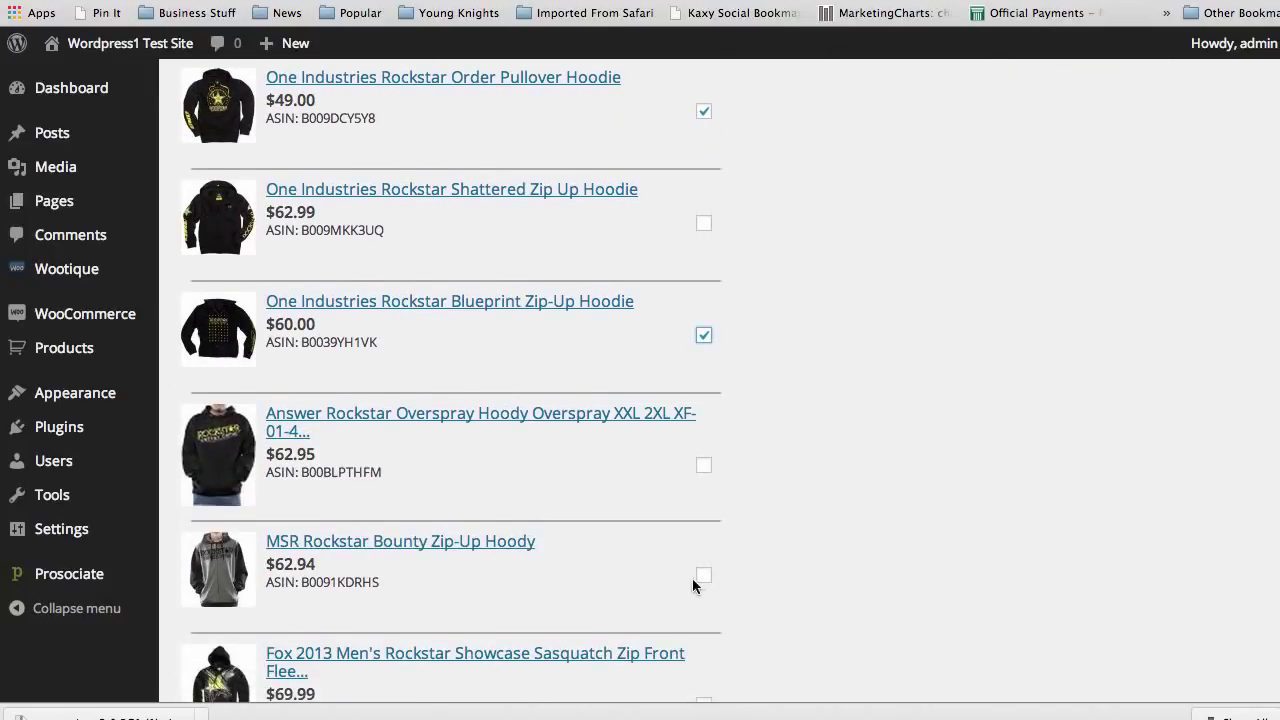
pyautogui.click(703, 578)
pyautogui.scroll(-5, 772, 586)
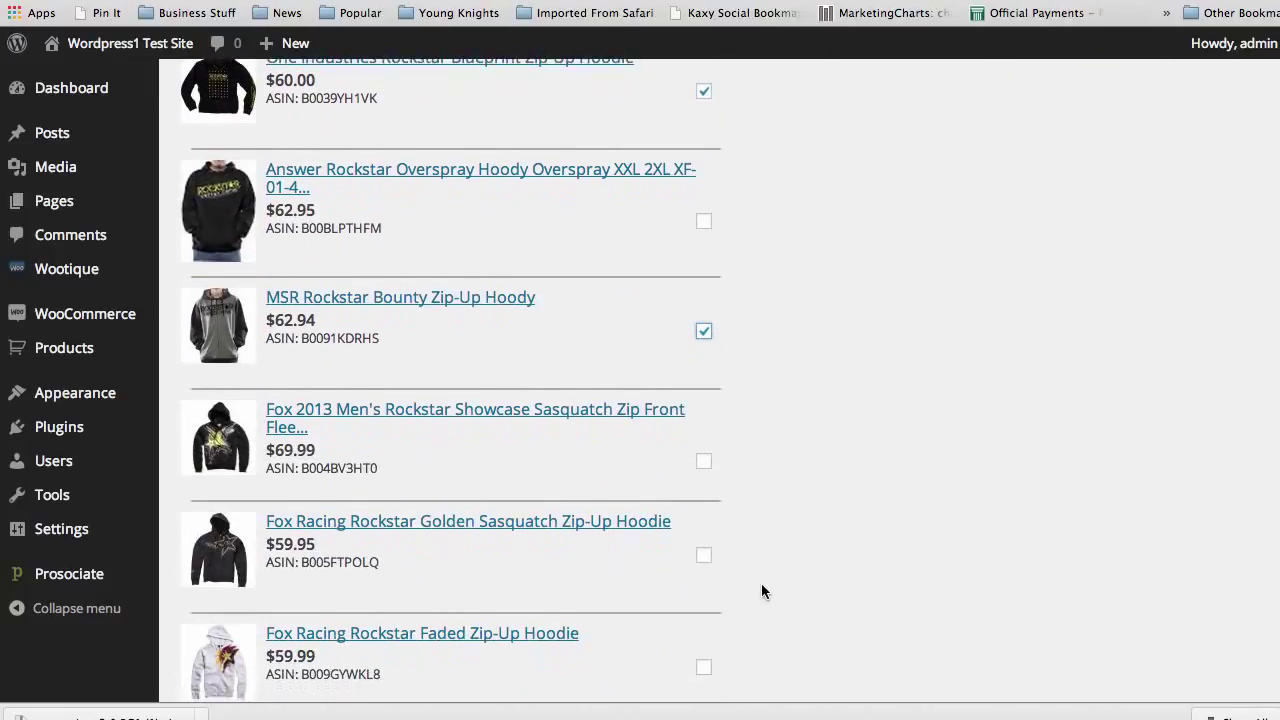
pyautogui.click(705, 560)
pyautogui.scroll(-5, 779, 589)
pyautogui.scroll(10, 780, 500)
pyautogui.scroll(3, 790, 398)
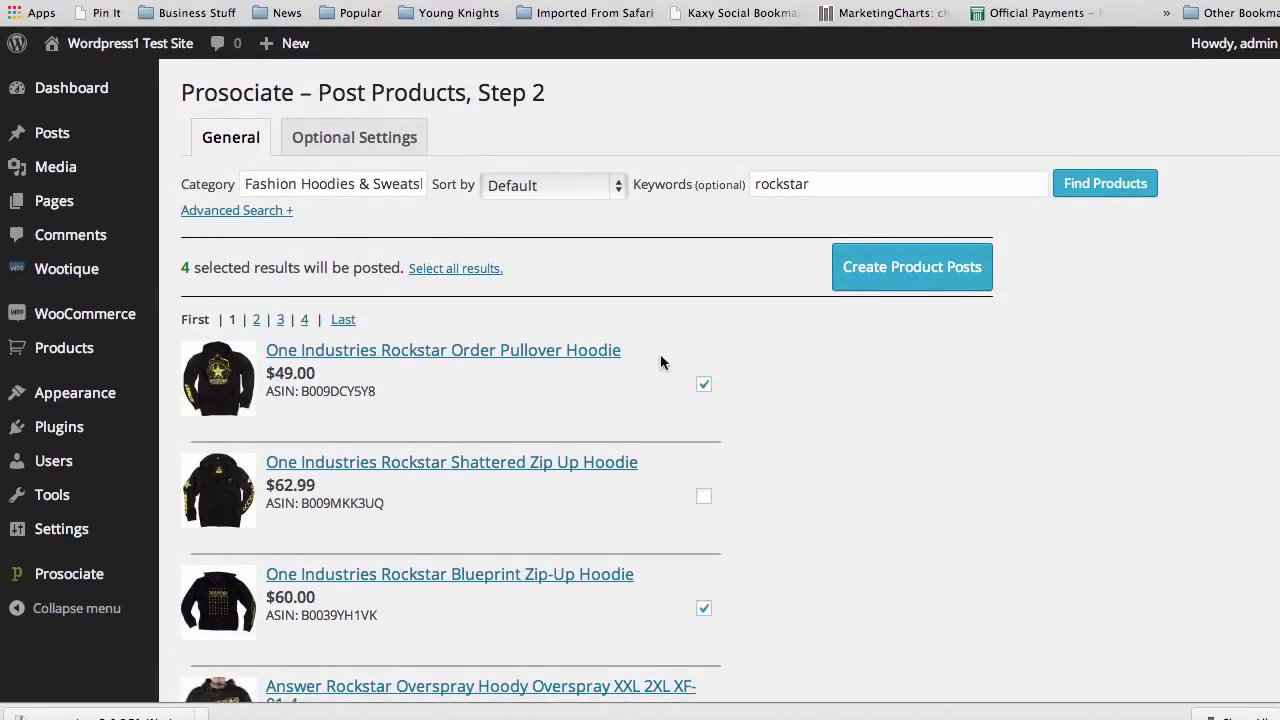
pyautogui.click(473, 282)
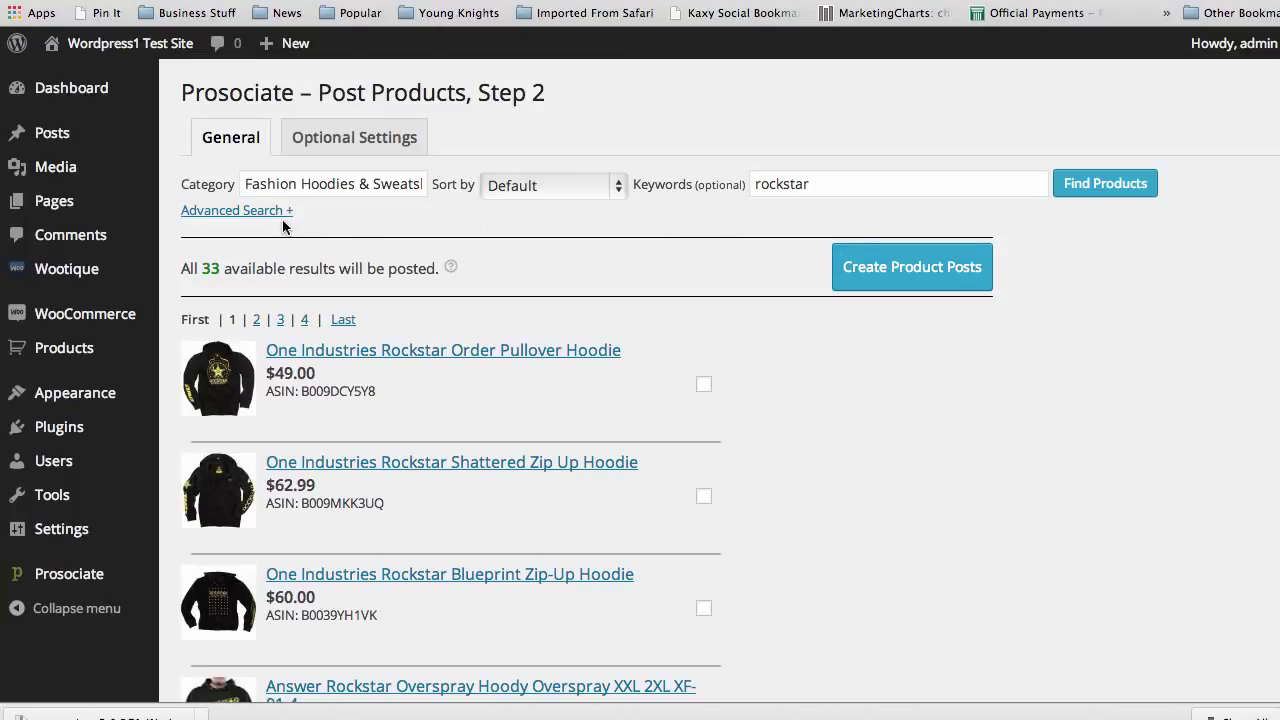
# Examine the advanced search options for price limits, third-party sellers and specific ASINs, and hide them again
pyautogui.click(241, 212)
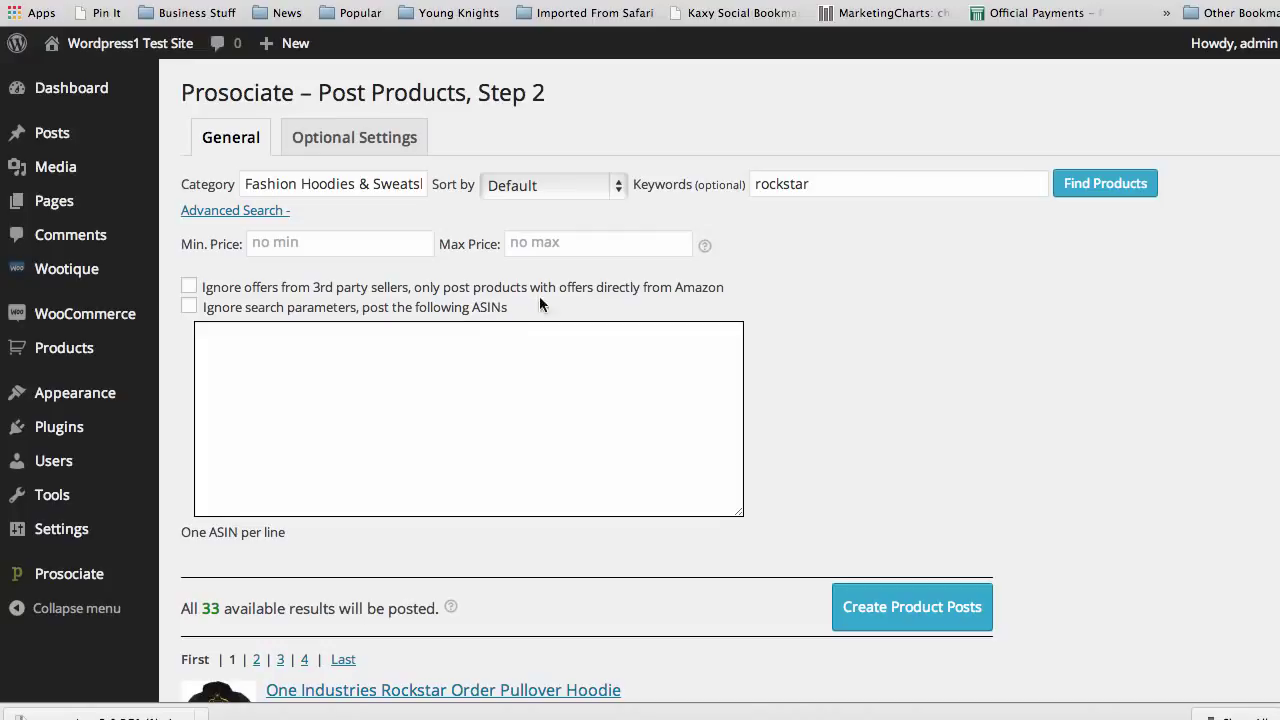
pyautogui.click(388, 330)
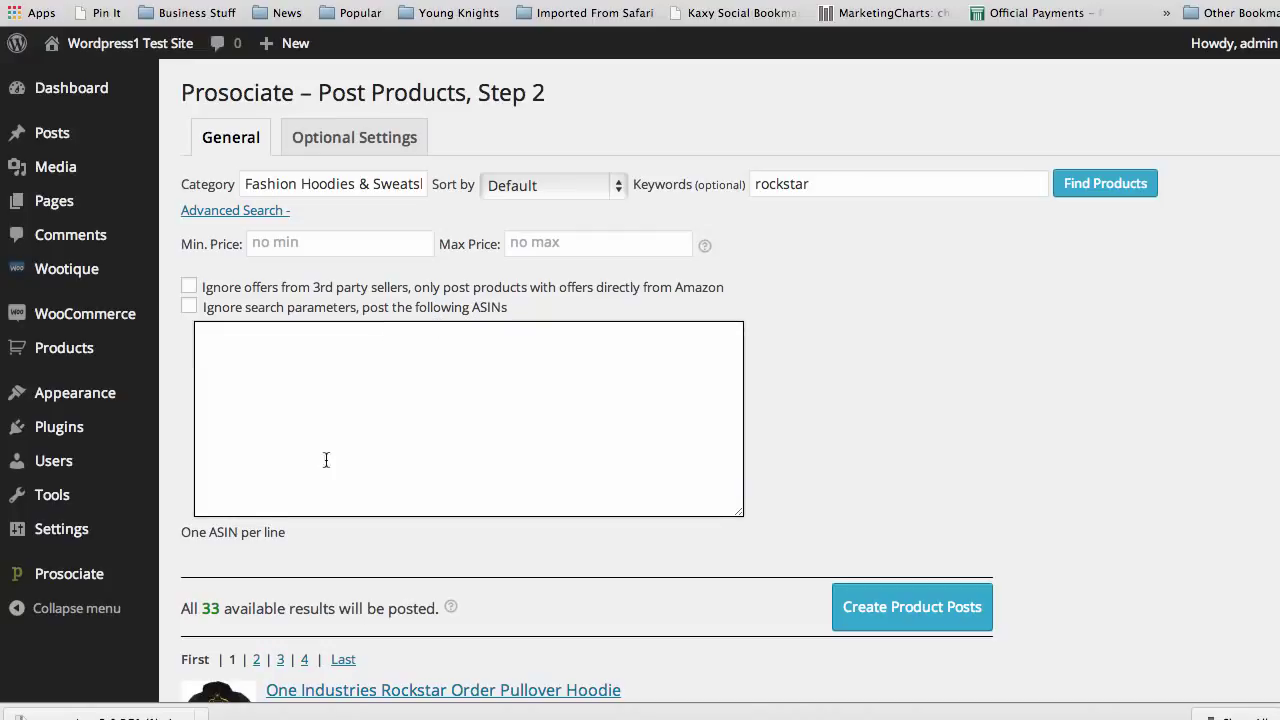
pyautogui.moveTo(183, 529); pyautogui.dragTo(271, 530)
pyautogui.click(327, 545)
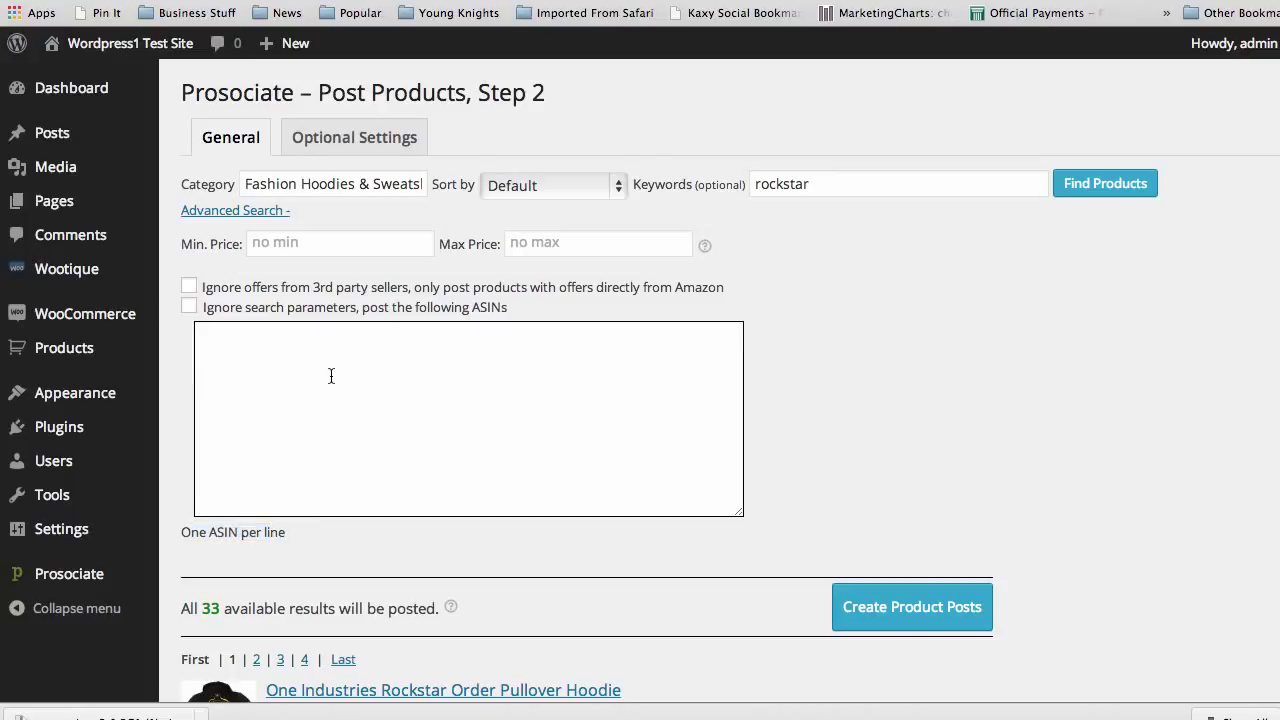
pyautogui.click(298, 243)
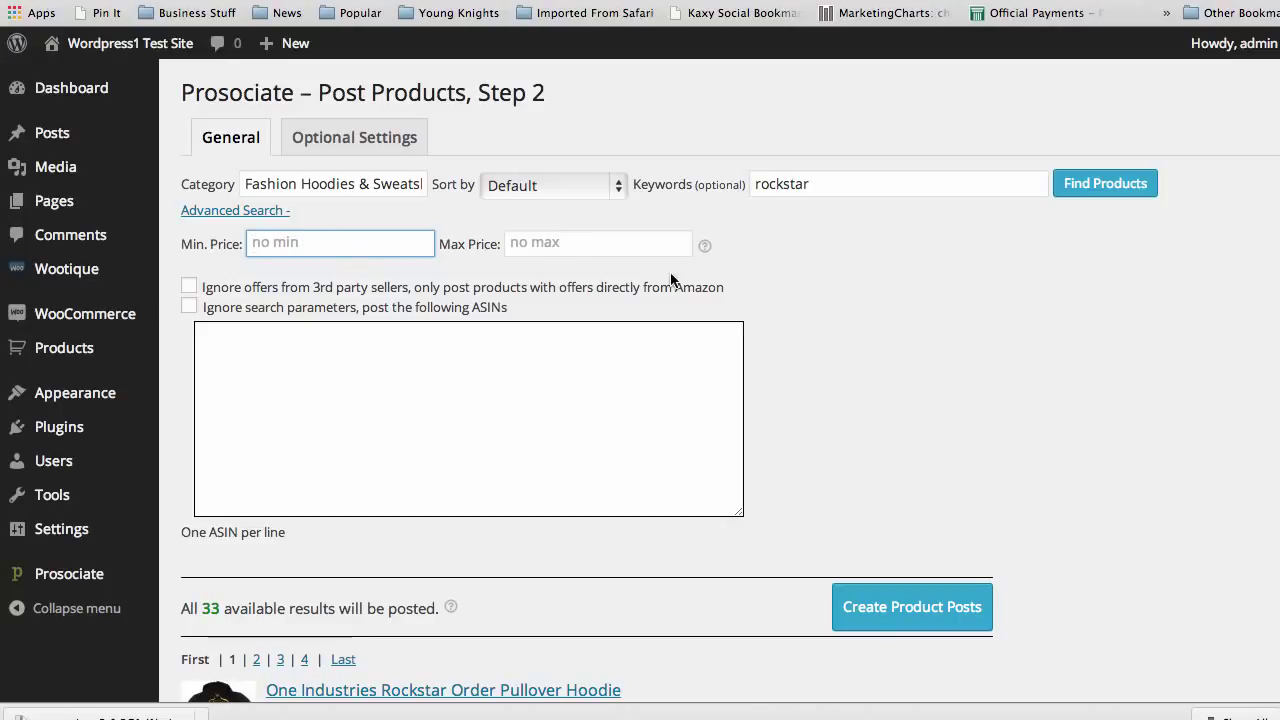
pyautogui.click(226, 214)
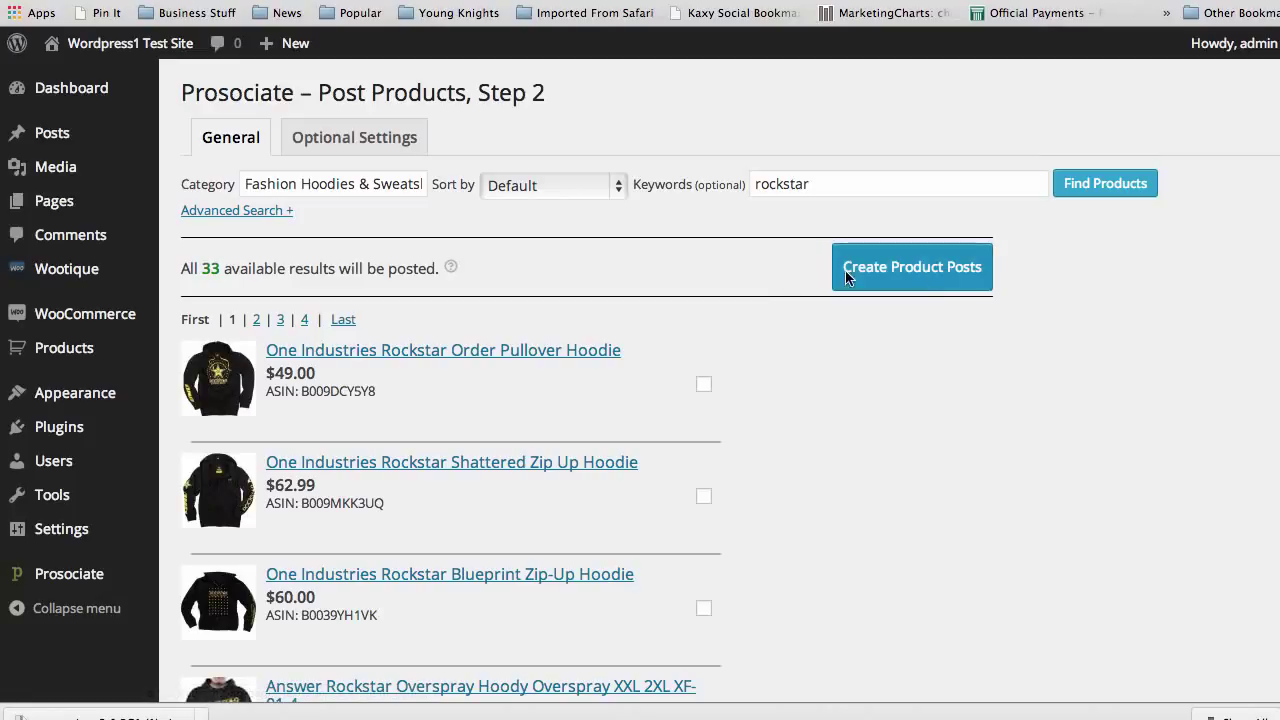
# Create product posts for all the found results and review the posting logs through to completion
pyautogui.click(912, 268)
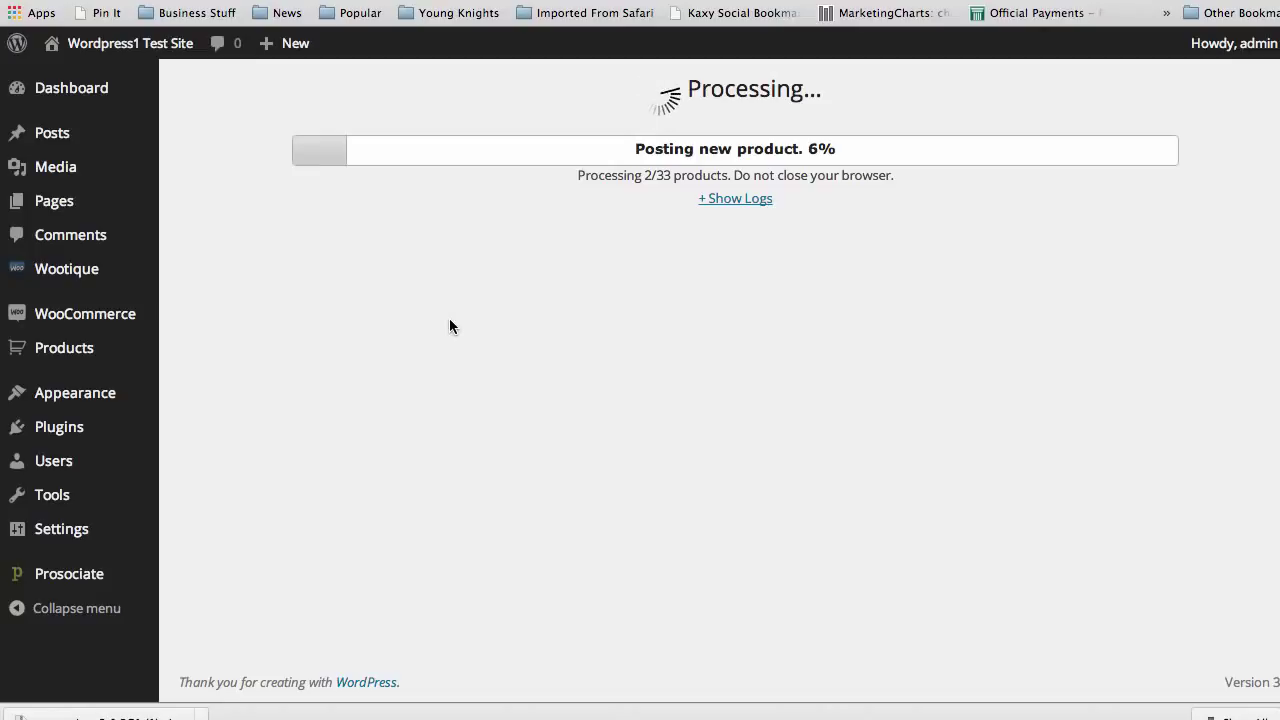
pyautogui.moveTo(57, 349)
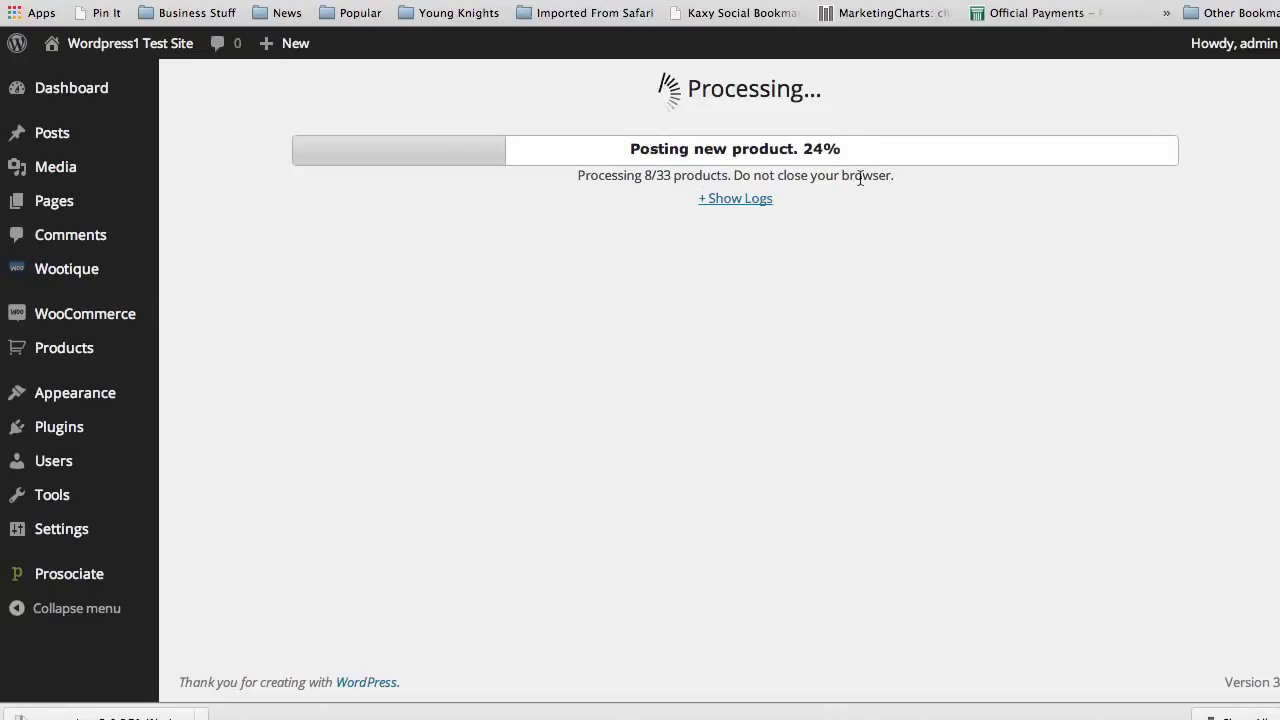
pyautogui.click(727, 200)
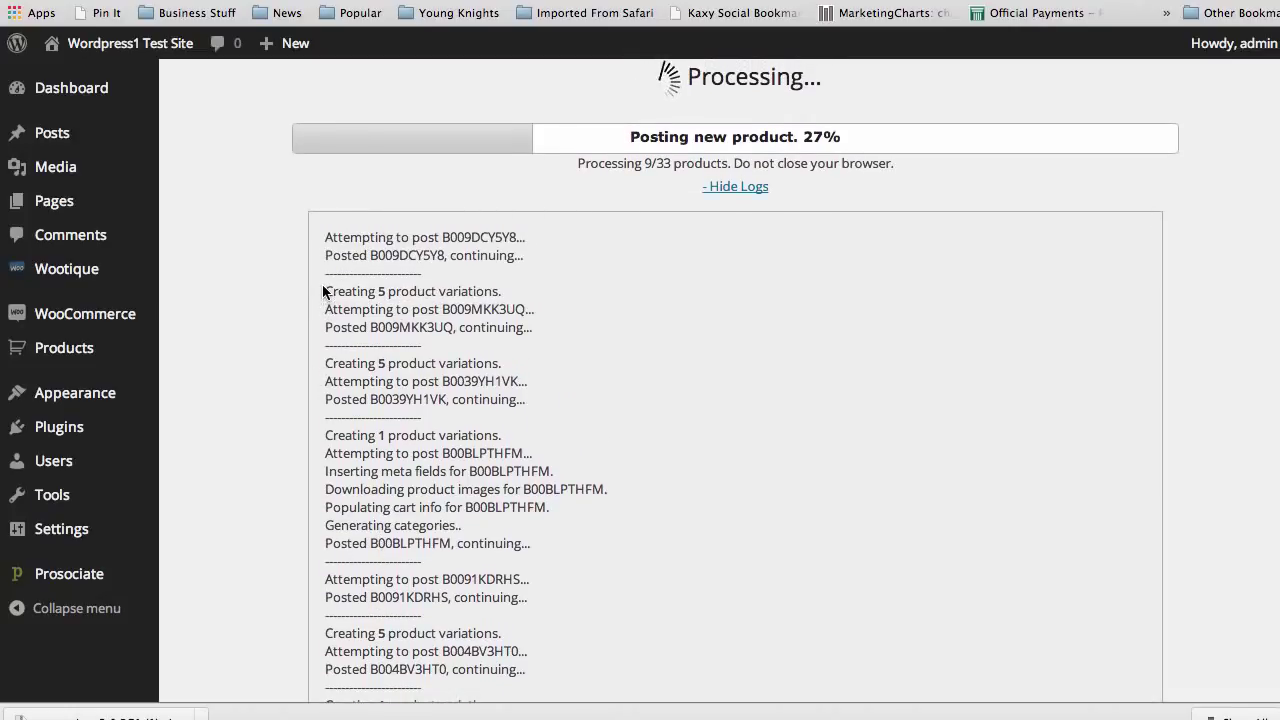
pyautogui.moveTo(327, 292); pyautogui.dragTo(506, 295)
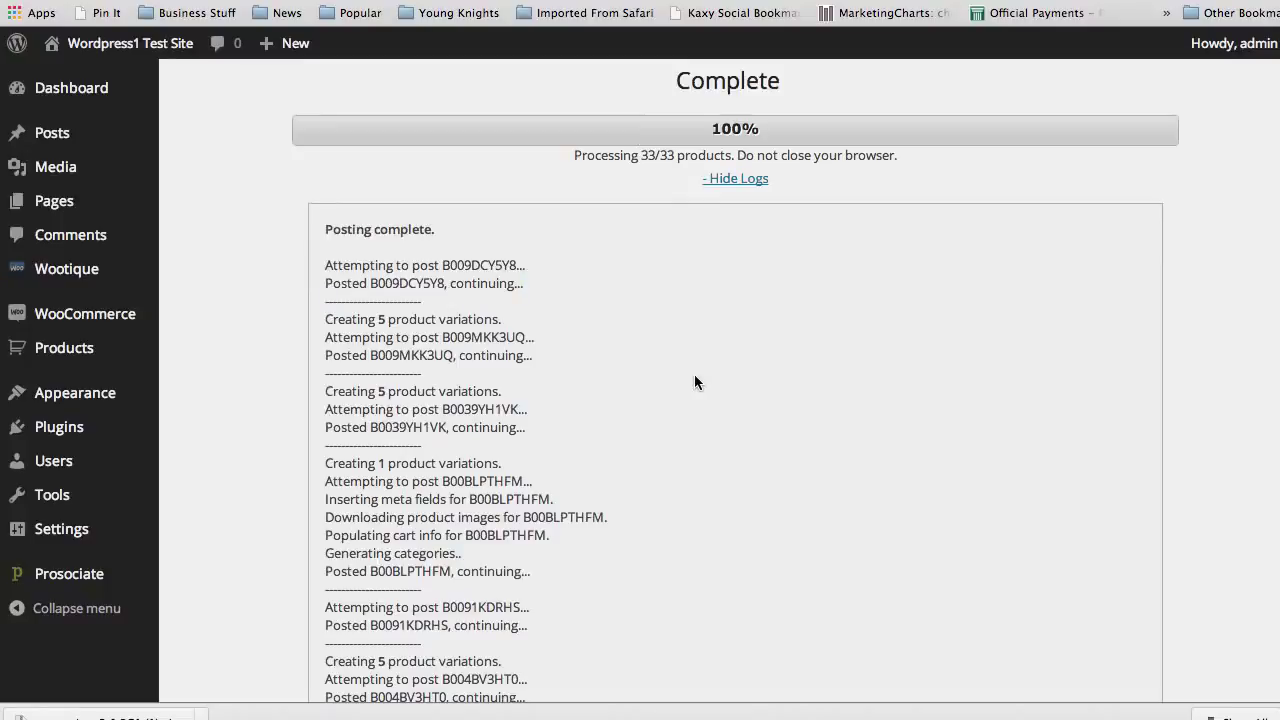
pyautogui.scroll(-10, 696, 408)
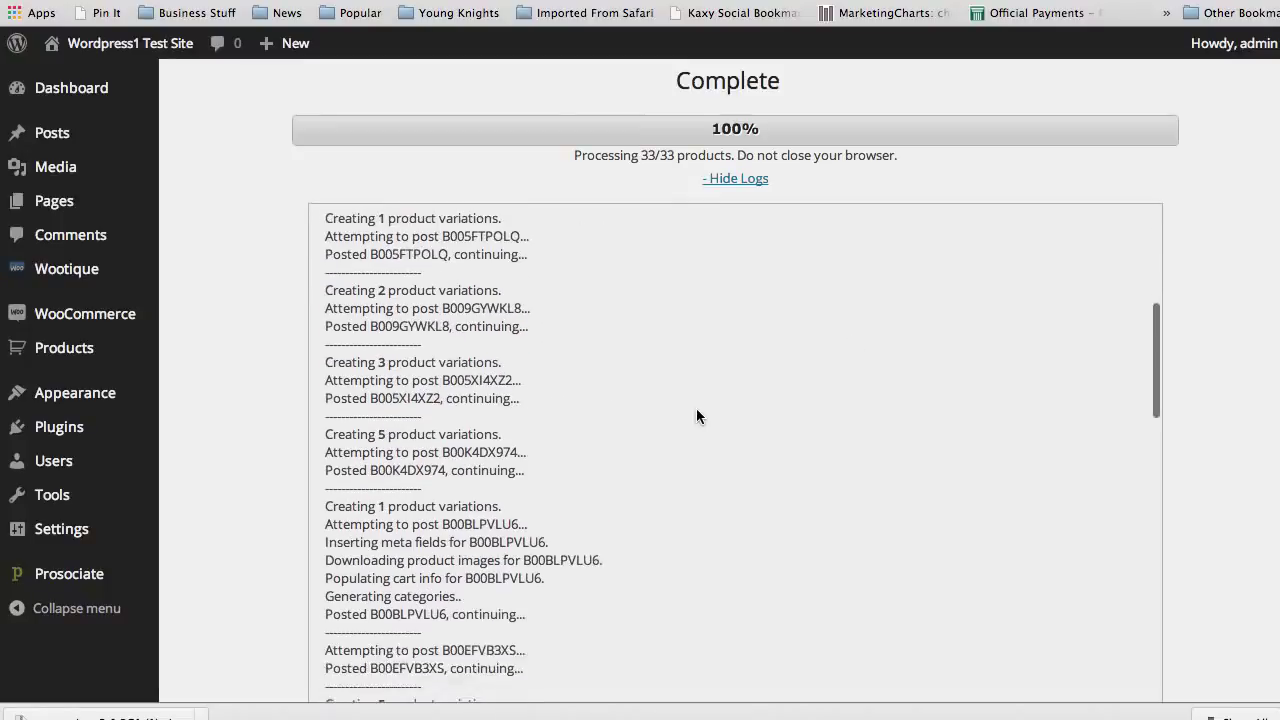
# Open the rockstar campaign named Test from the campaign list for editing and look over its saved search and products
pyautogui.scroll(-5, 697, 412)
pyautogui.scroll(15, 697, 412)
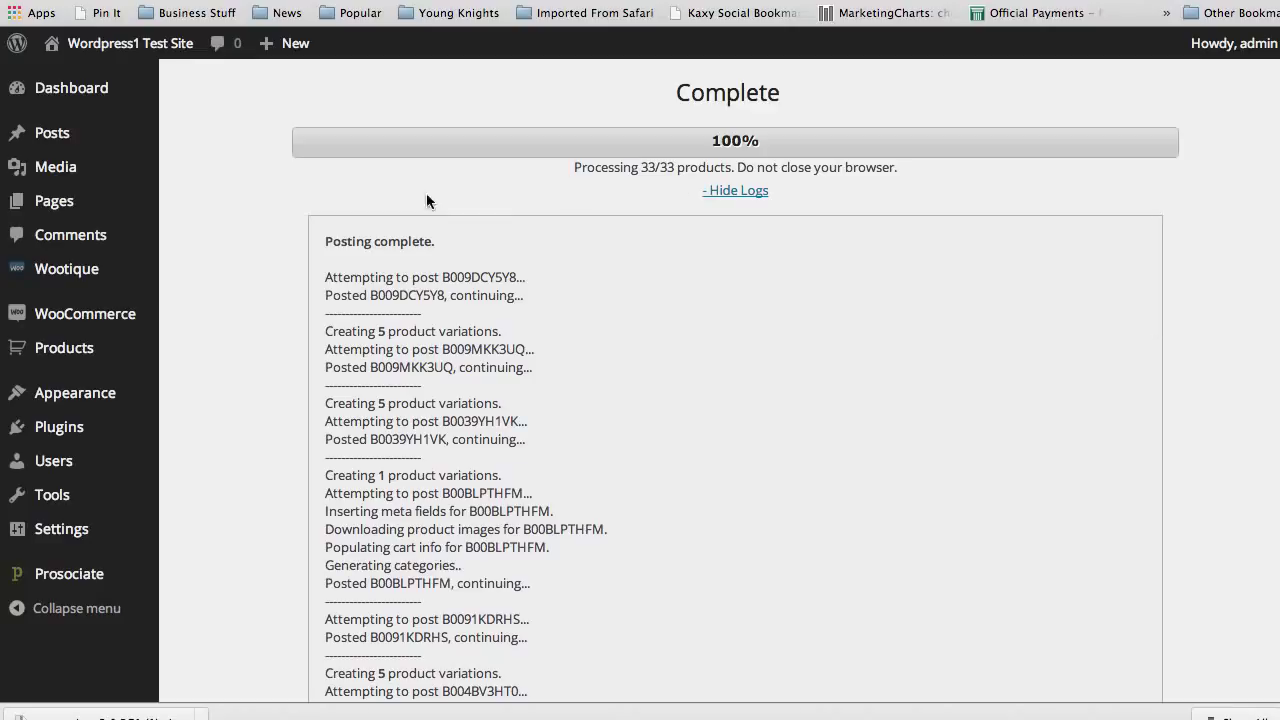
pyautogui.moveTo(145, 573)
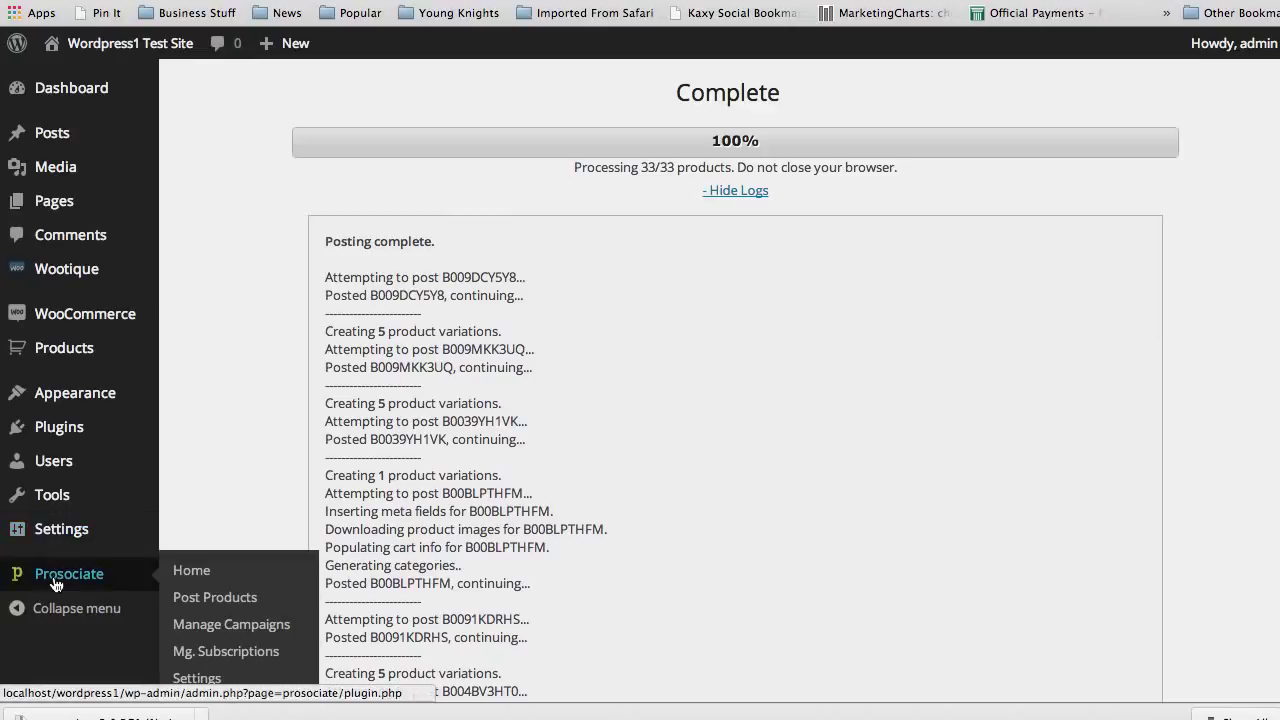
pyautogui.click(243, 634)
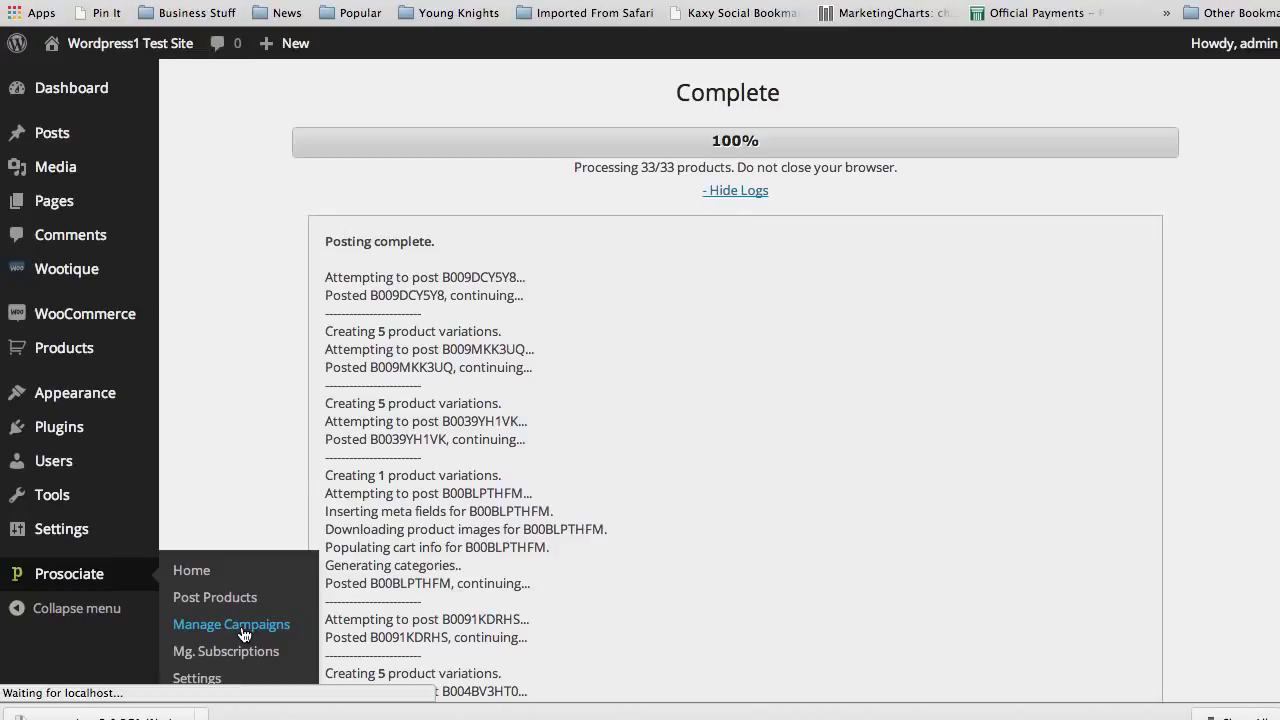
pyautogui.moveTo(371, 226)
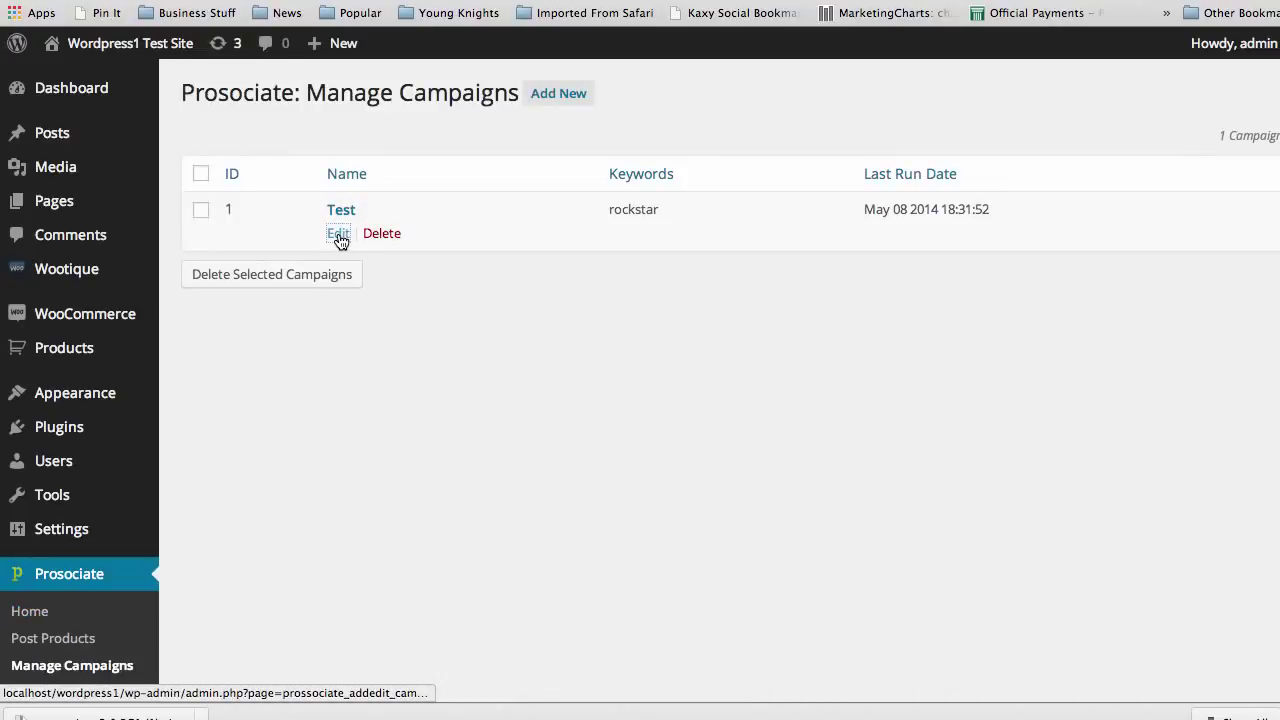
pyautogui.click(338, 234)
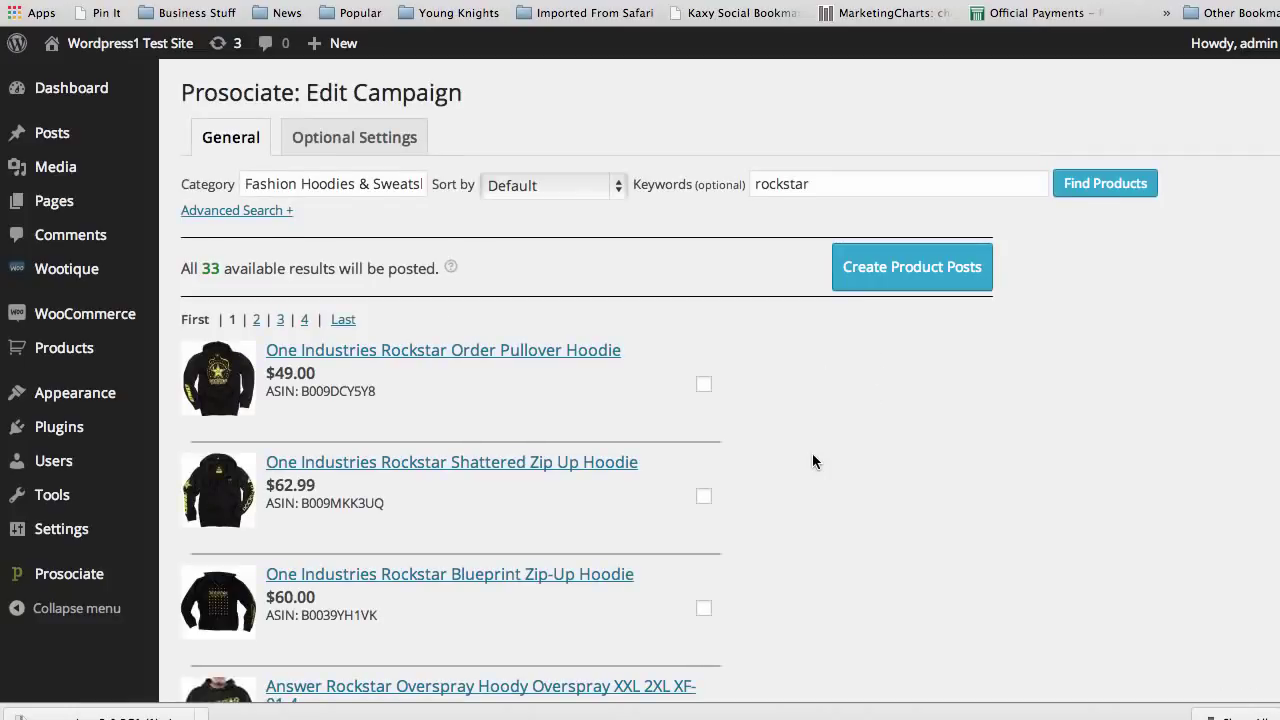
pyautogui.scroll(-4, 812, 461)
pyautogui.scroll(3, 812, 461)
pyautogui.scroll(2, 812, 461)
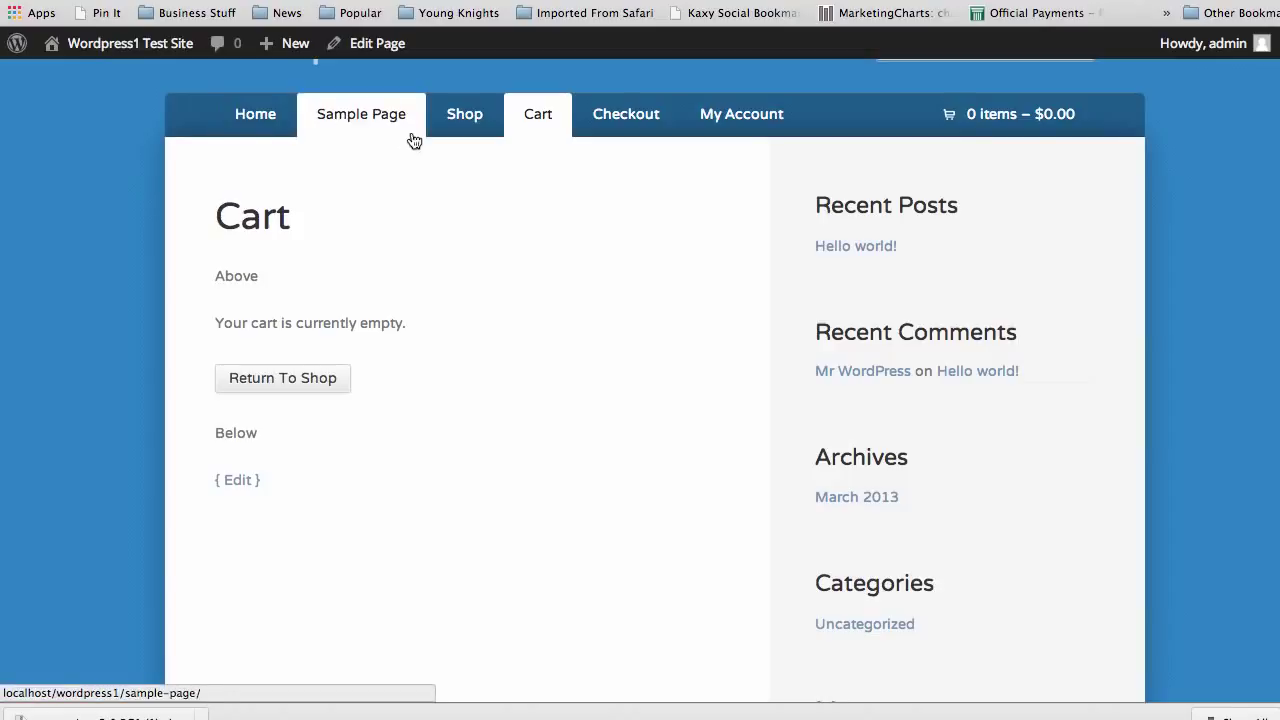
# Look through the newly posted rockstar hoodies on the test site's Shop page
pyautogui.click(459, 117)
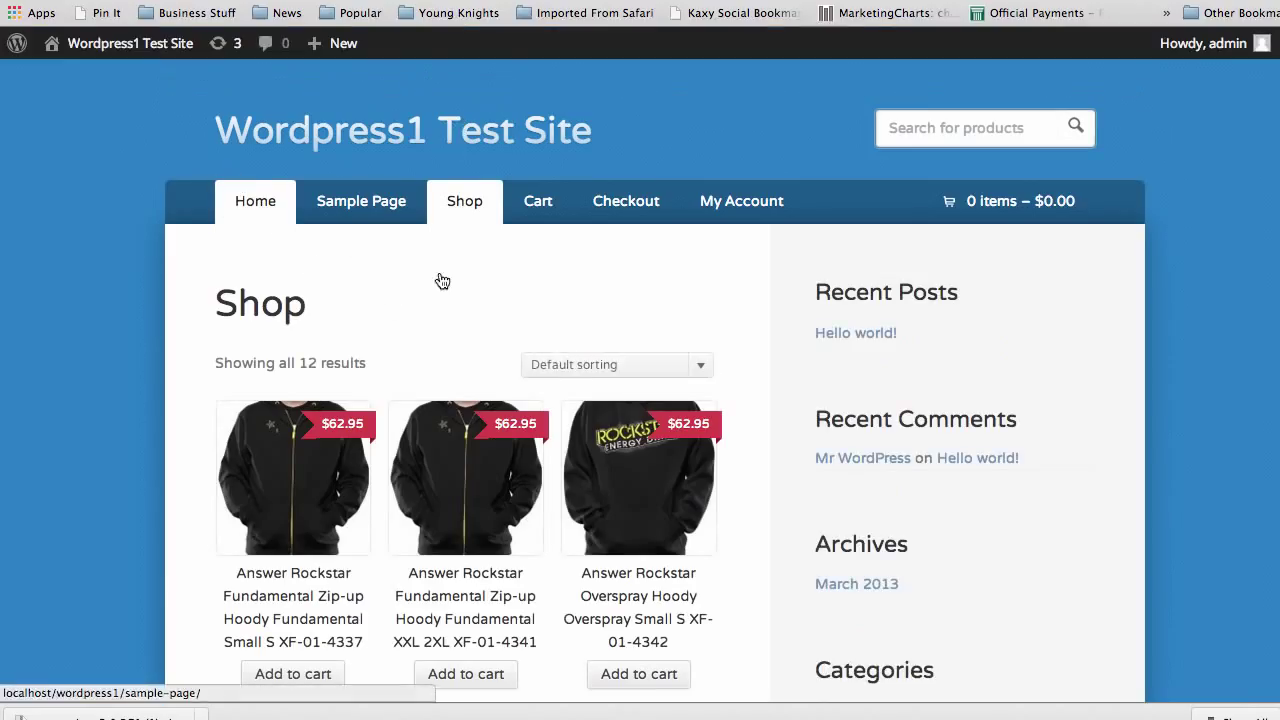
pyautogui.scroll(-5, 377, 325)
pyautogui.scroll(-8, 220, 451)
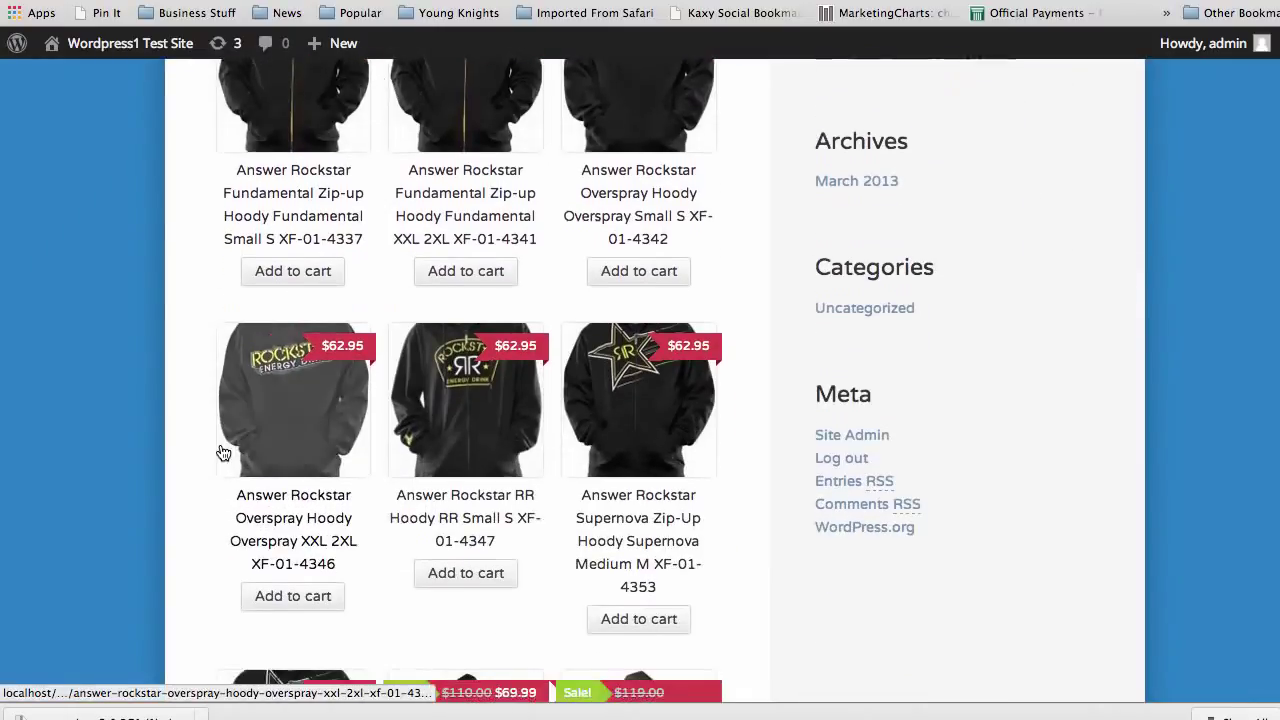
pyautogui.scroll(-5, 184, 484)
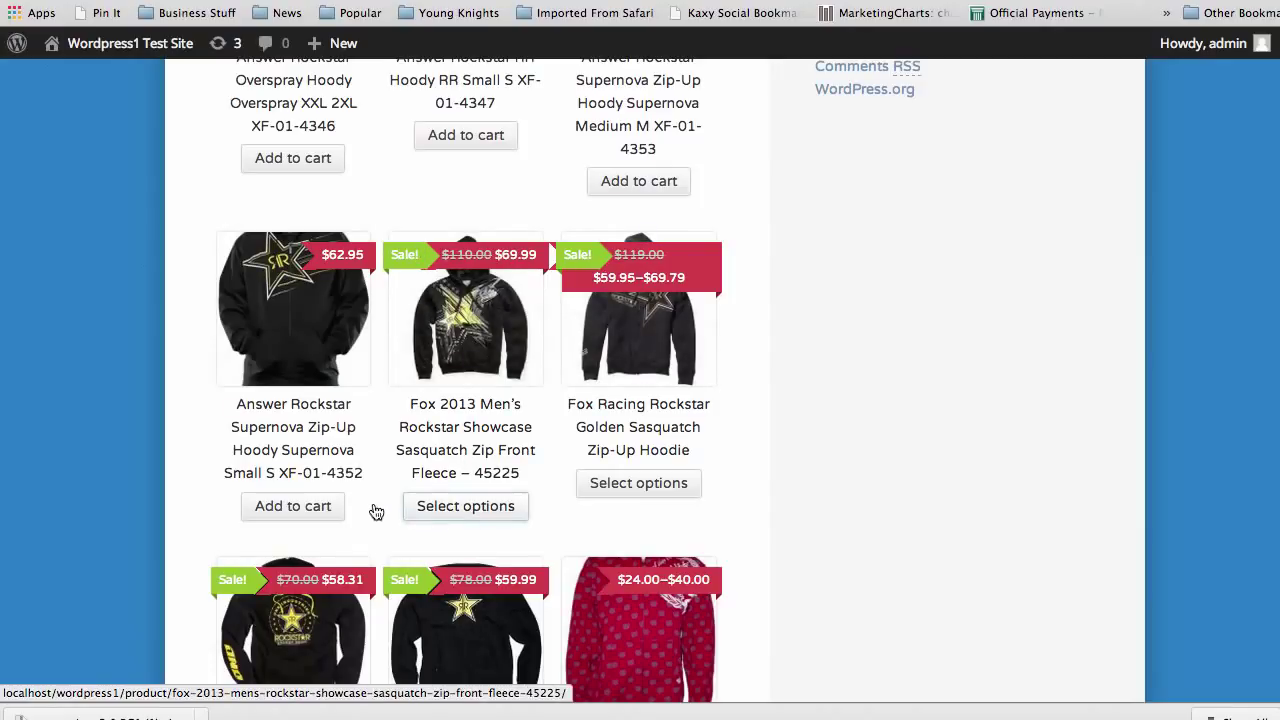
pyautogui.scroll(-2, 485, 517)
pyautogui.scroll(-1, 485, 517)
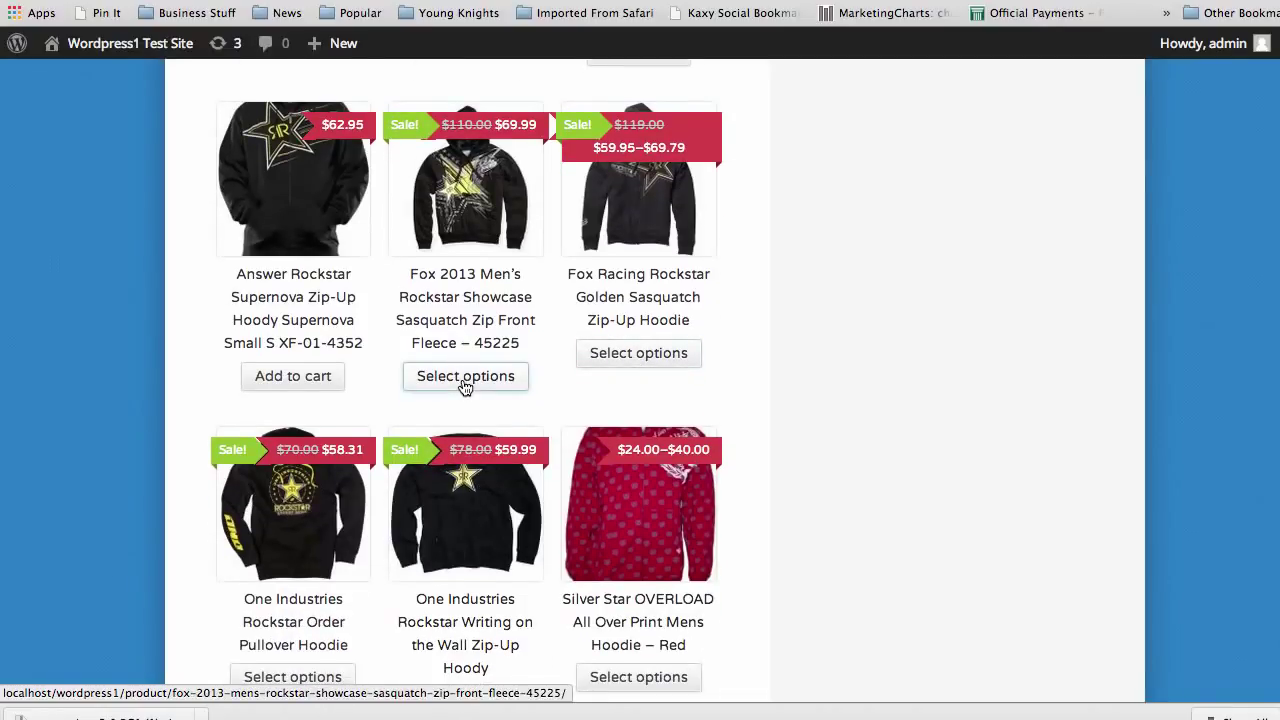
# Add the Fox 2013 Men's Rockstar Showcase Sasquatch Zip Front Fleece to the cart in color White and size X-Large
pyautogui.click(460, 194)
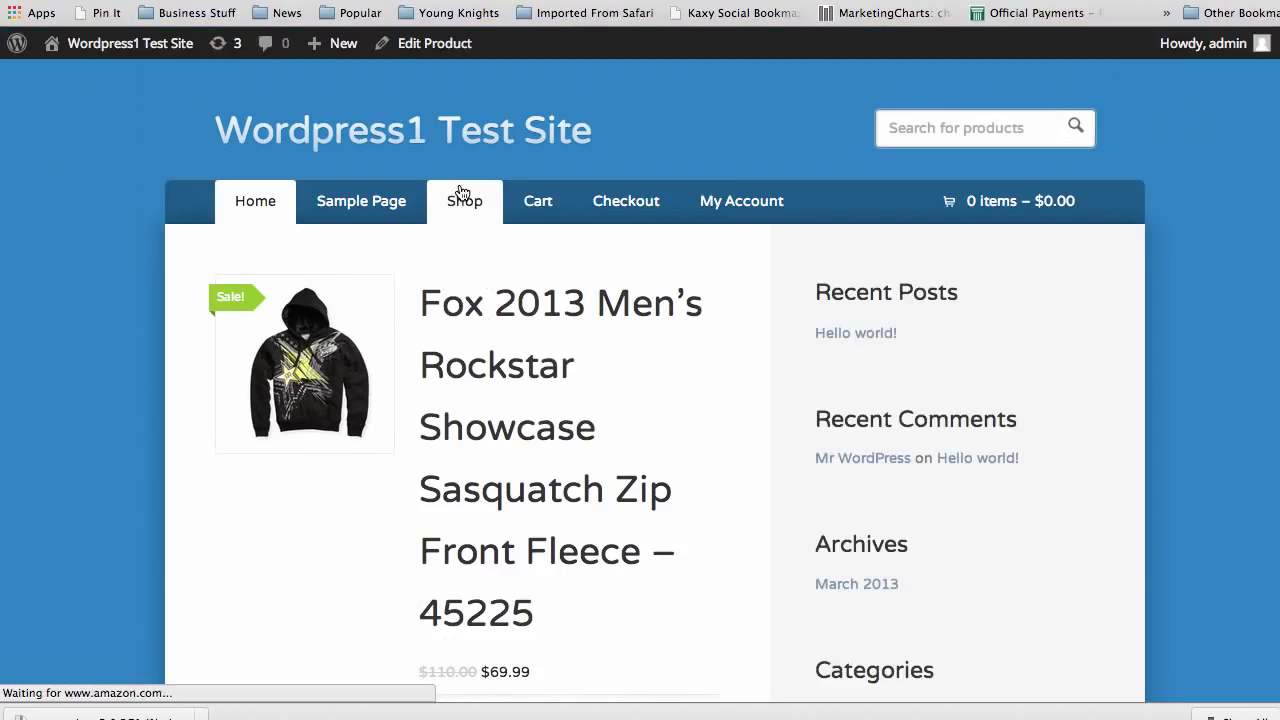
pyautogui.scroll(-5, 657, 403)
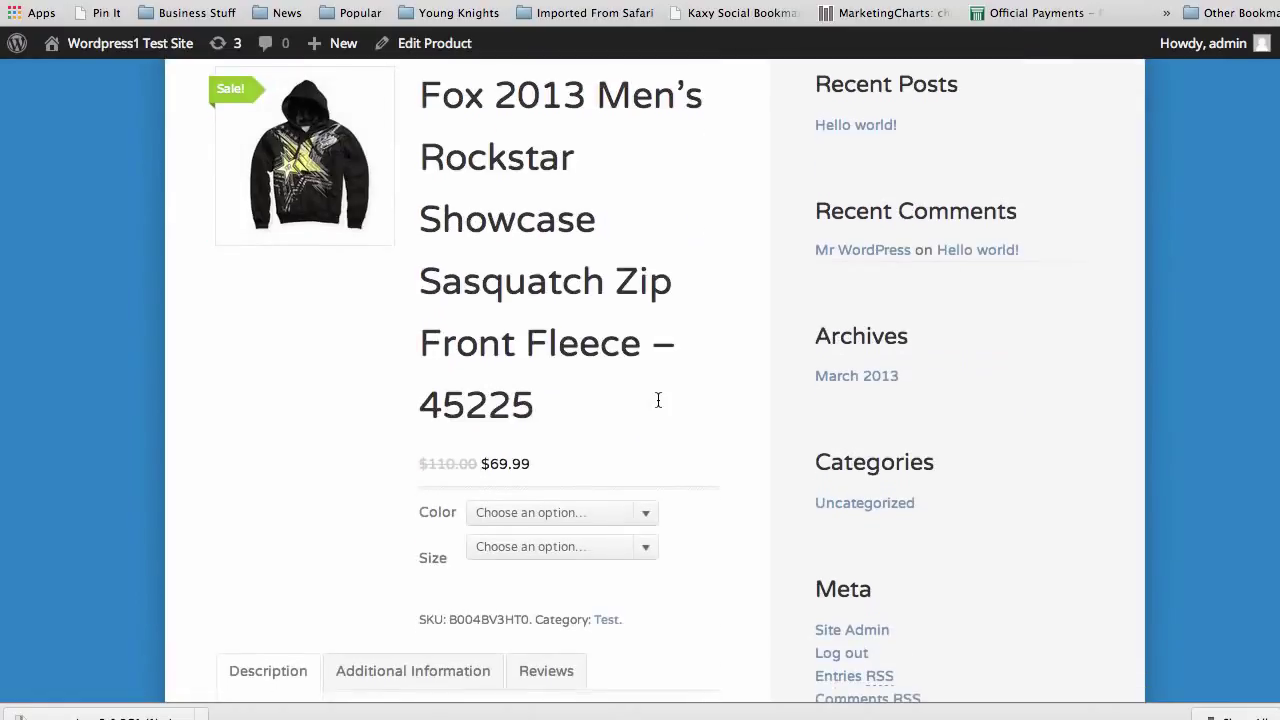
pyautogui.scroll(-4, 659, 406)
pyautogui.click(648, 301)
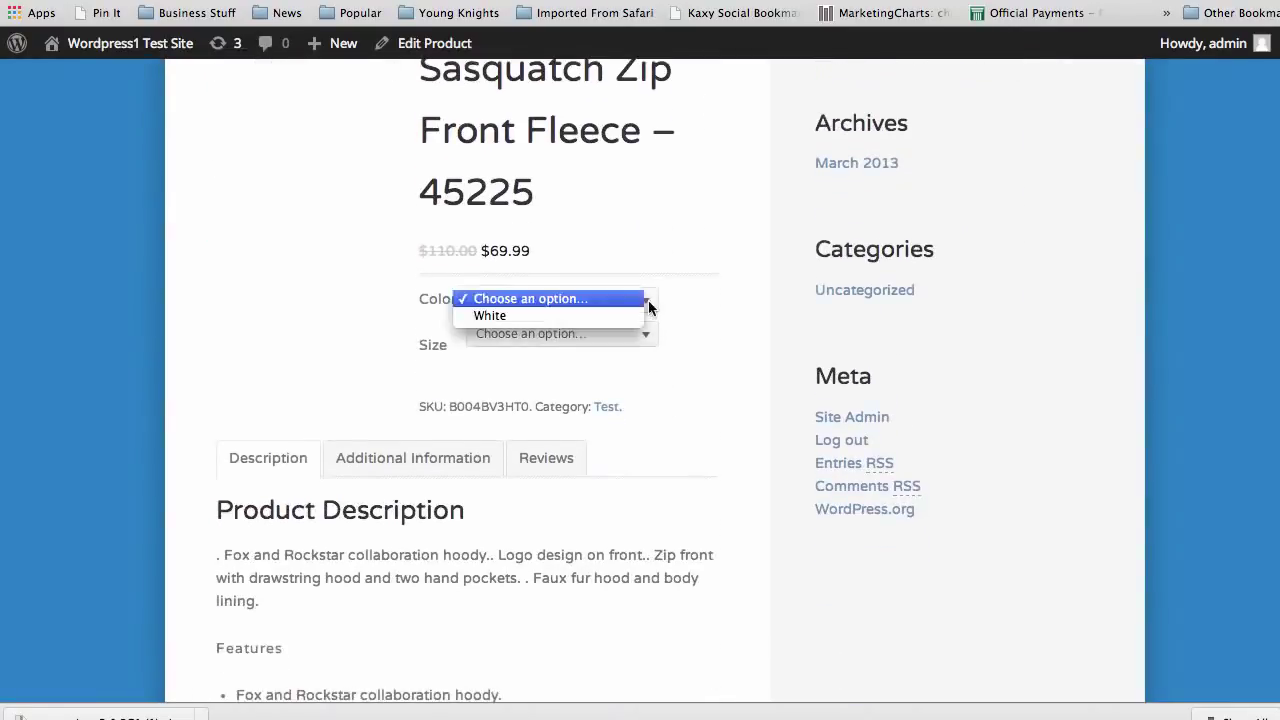
pyautogui.click(531, 315)
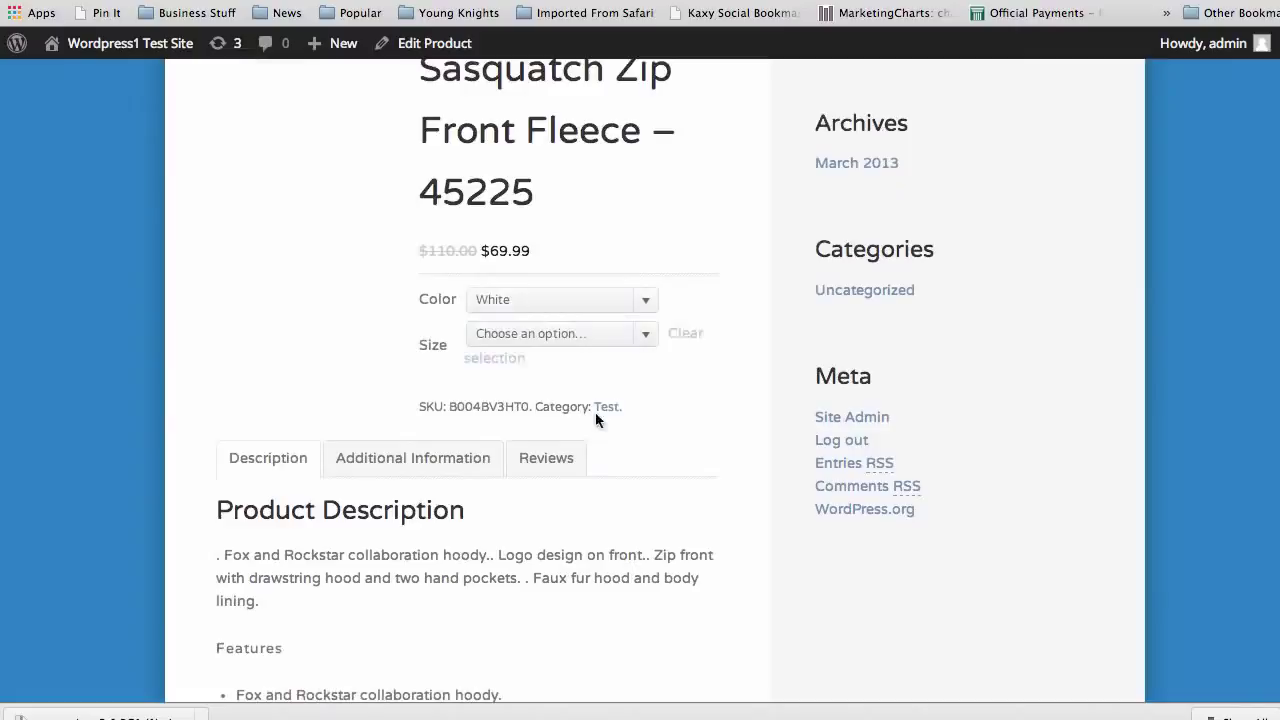
pyautogui.click(643, 332)
pyautogui.click(620, 350)
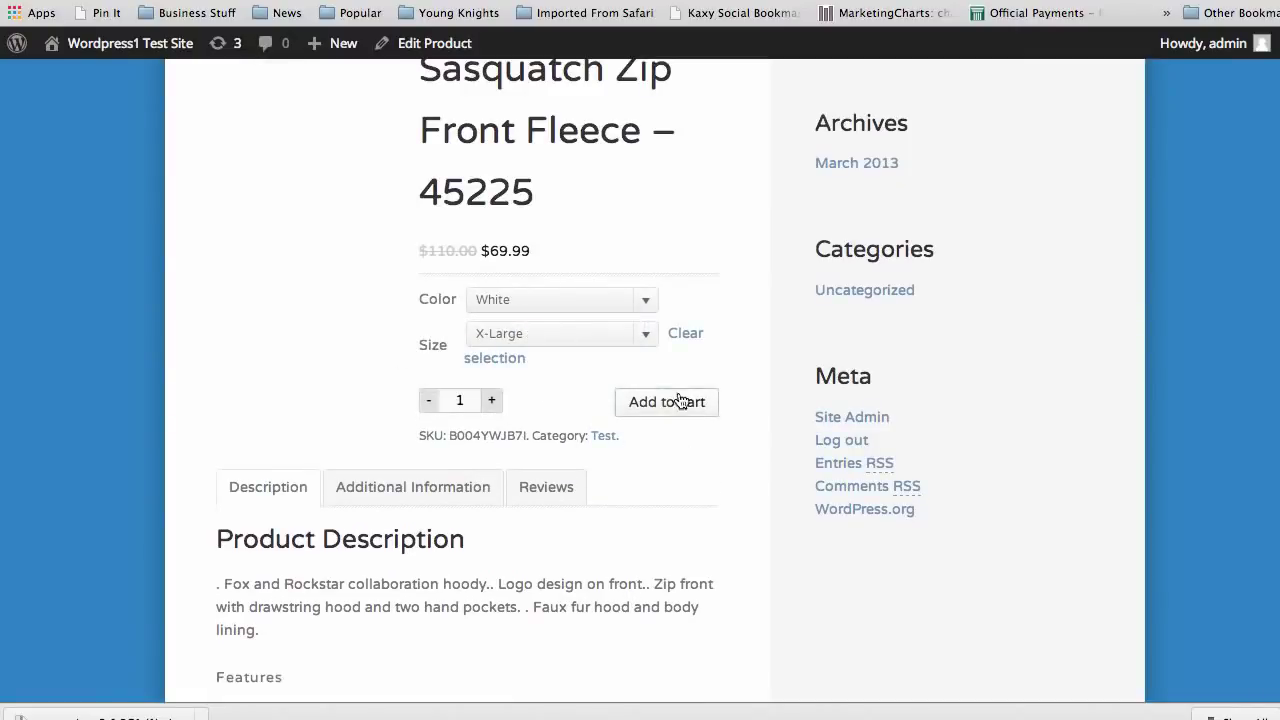
pyautogui.click(651, 405)
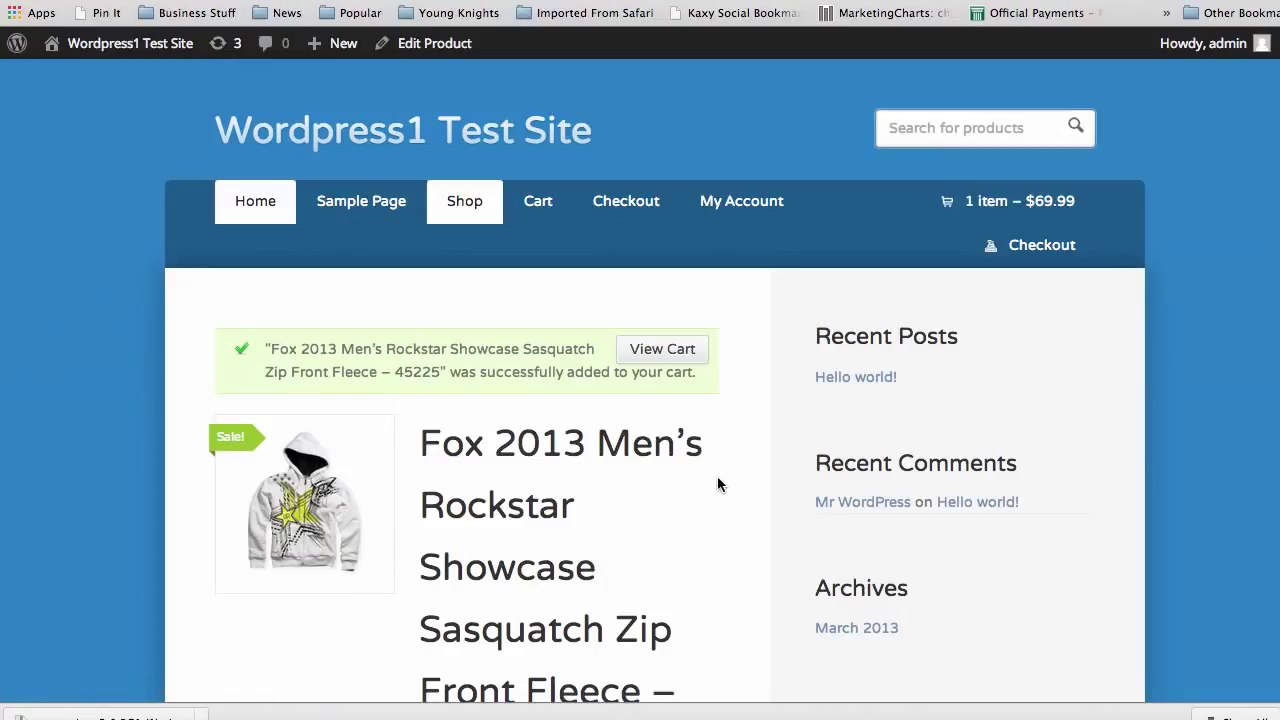
# Look over the fleece's product page, view the cart and proceed to checkout
pyautogui.scroll(-5, 717, 484)
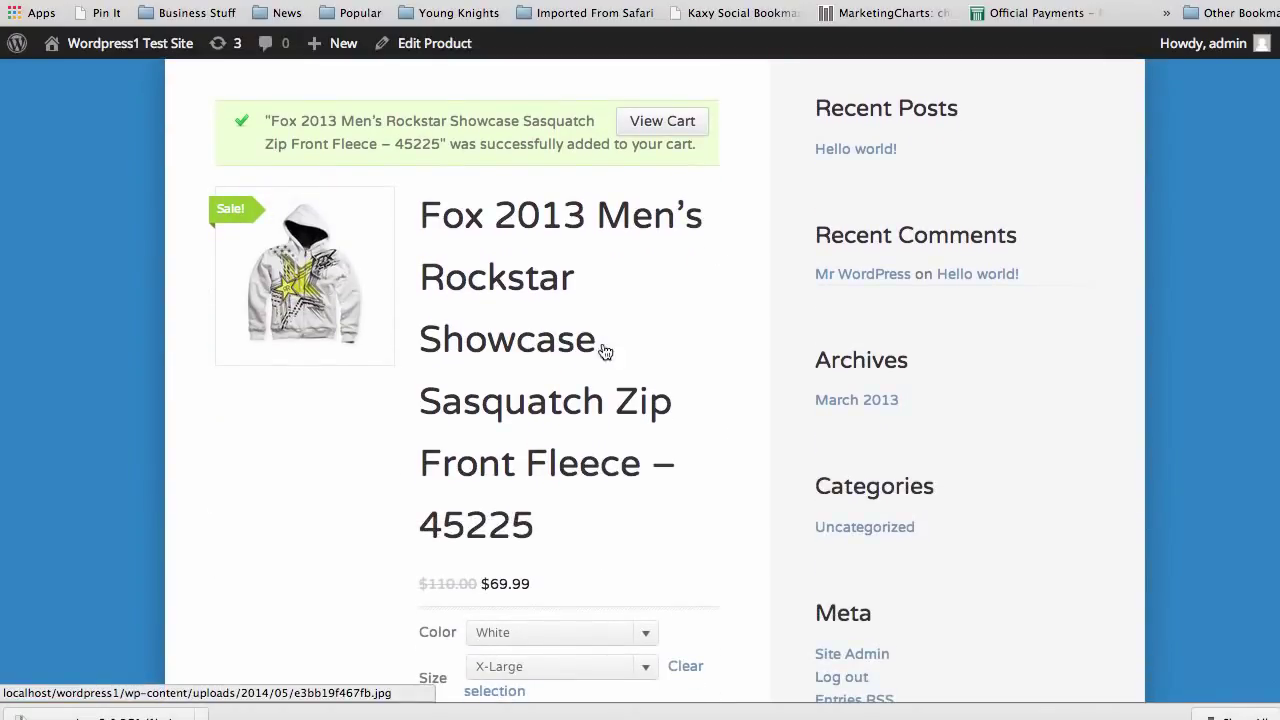
pyautogui.scroll(-8, 687, 397)
pyautogui.scroll(-2, 686, 394)
pyautogui.scroll(14, 686, 394)
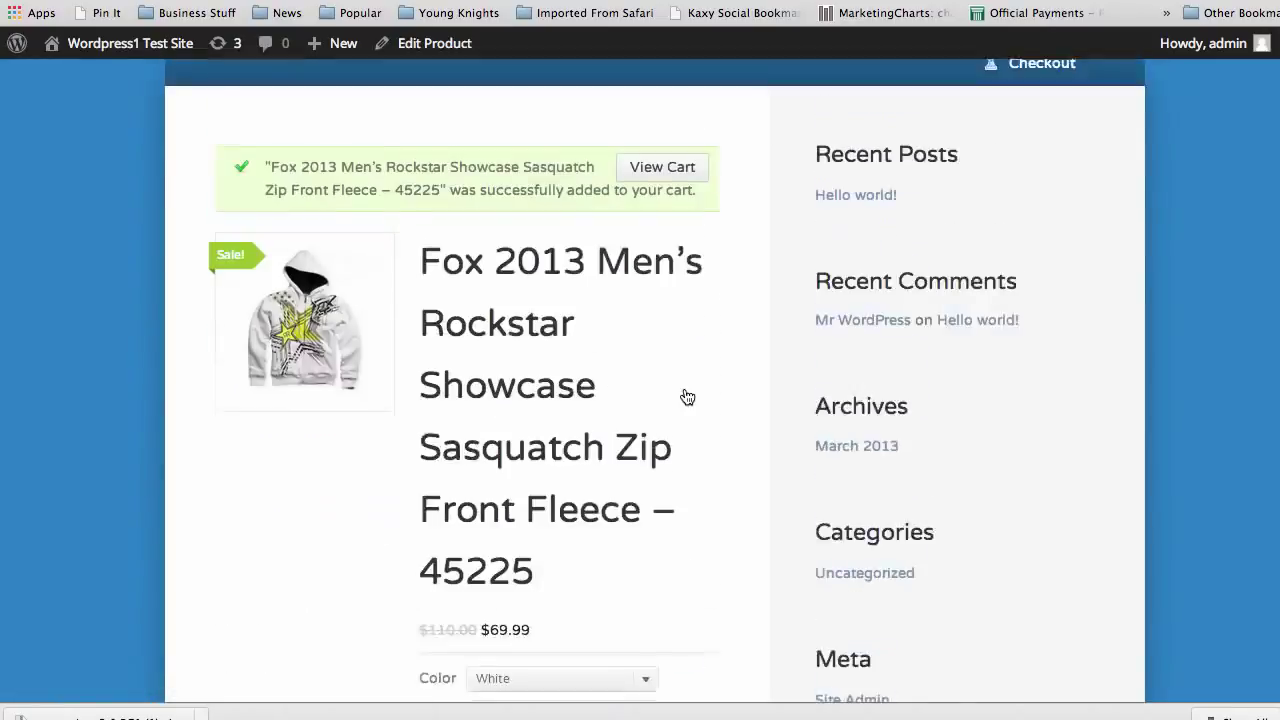
pyautogui.click(660, 363)
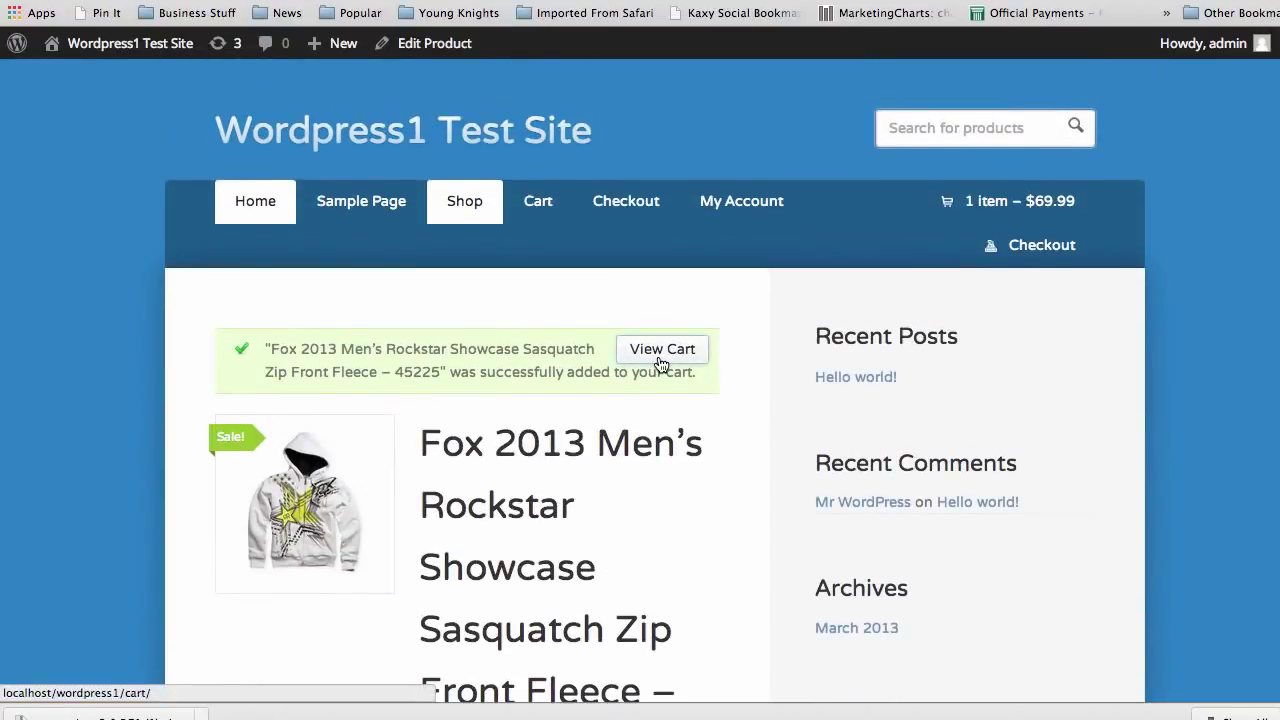
pyautogui.scroll(-3, 600, 355)
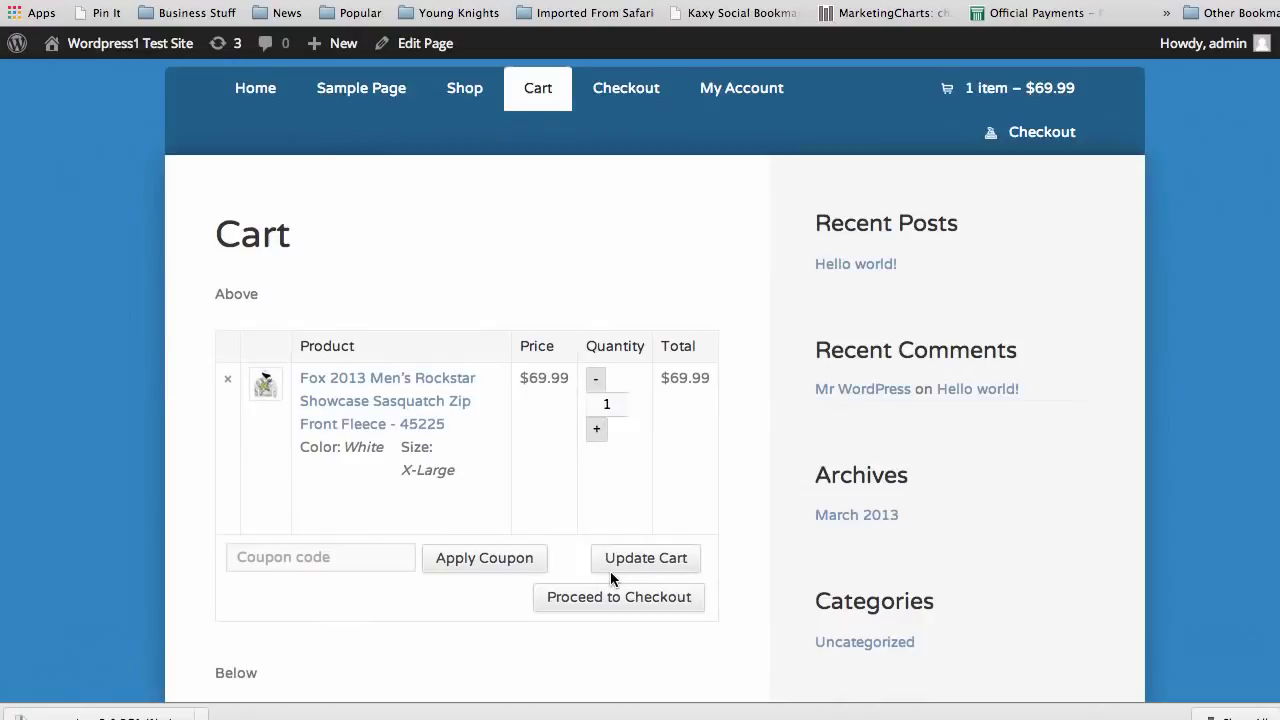
pyautogui.click(622, 597)
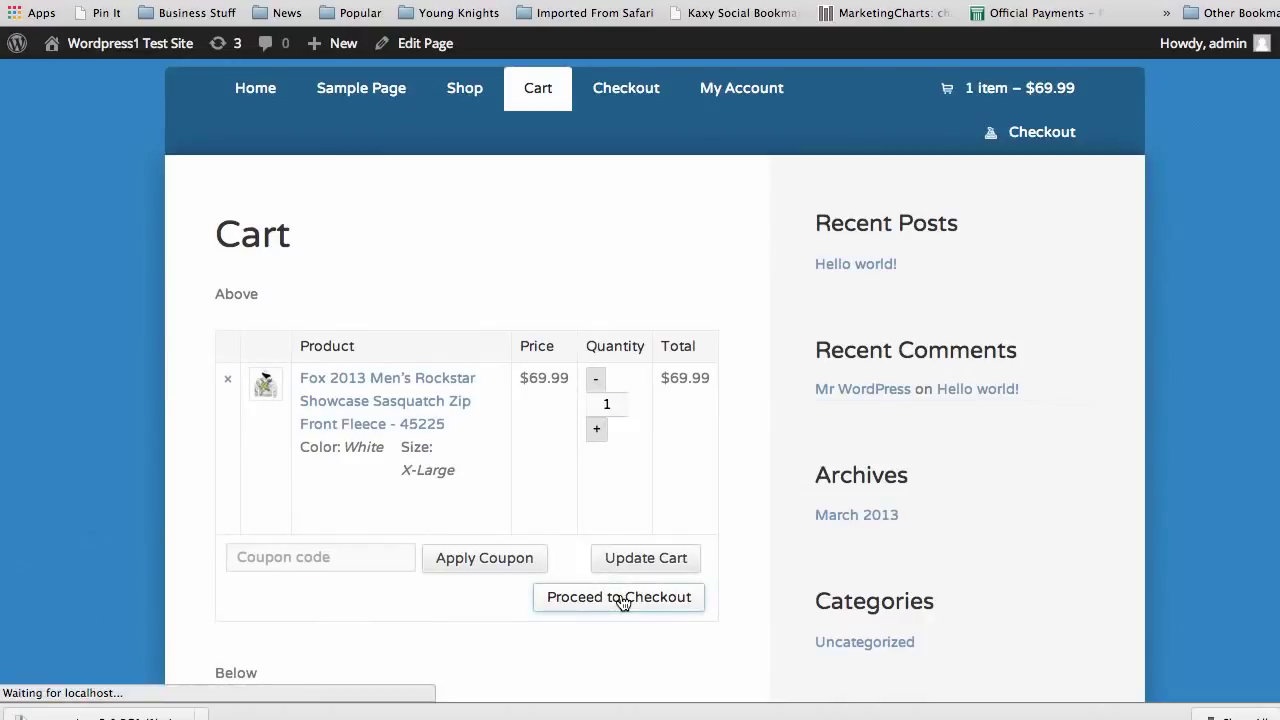
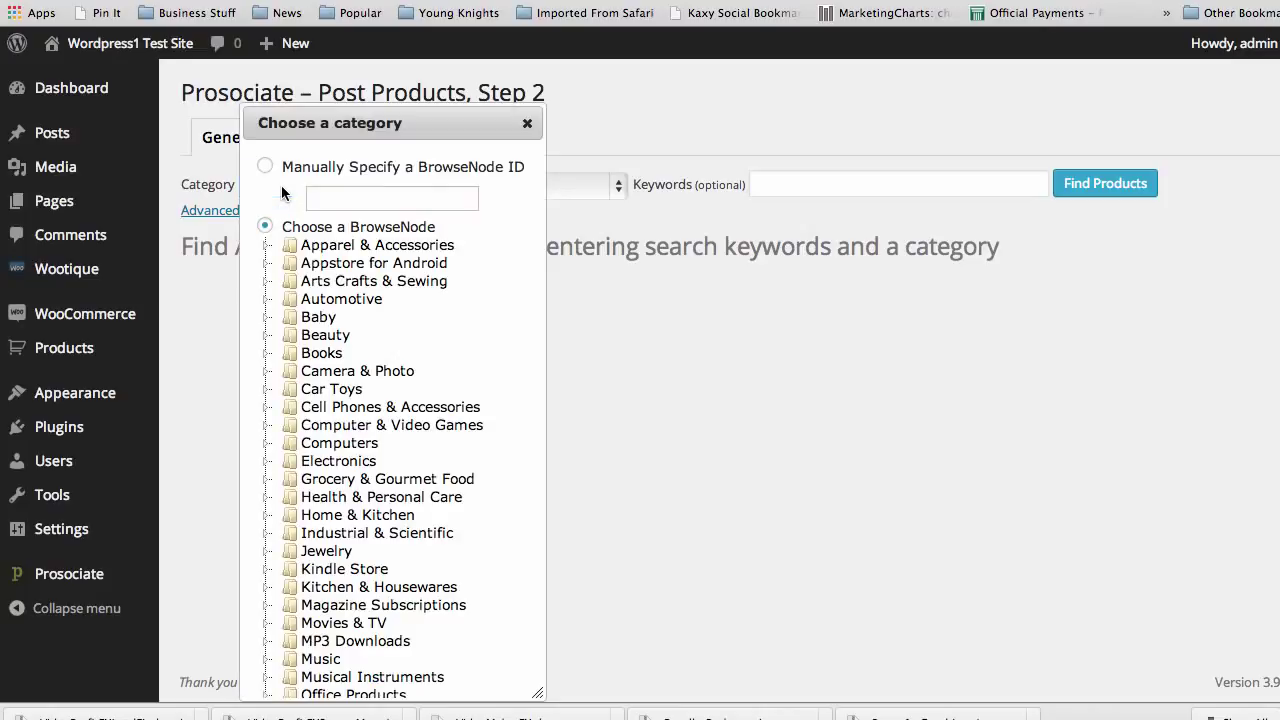
# Choose the Cargo category under Apparel & Accessories, Departments, Men, Shorts for the product search, leaving the keywords empty
pyautogui.click(266, 248)
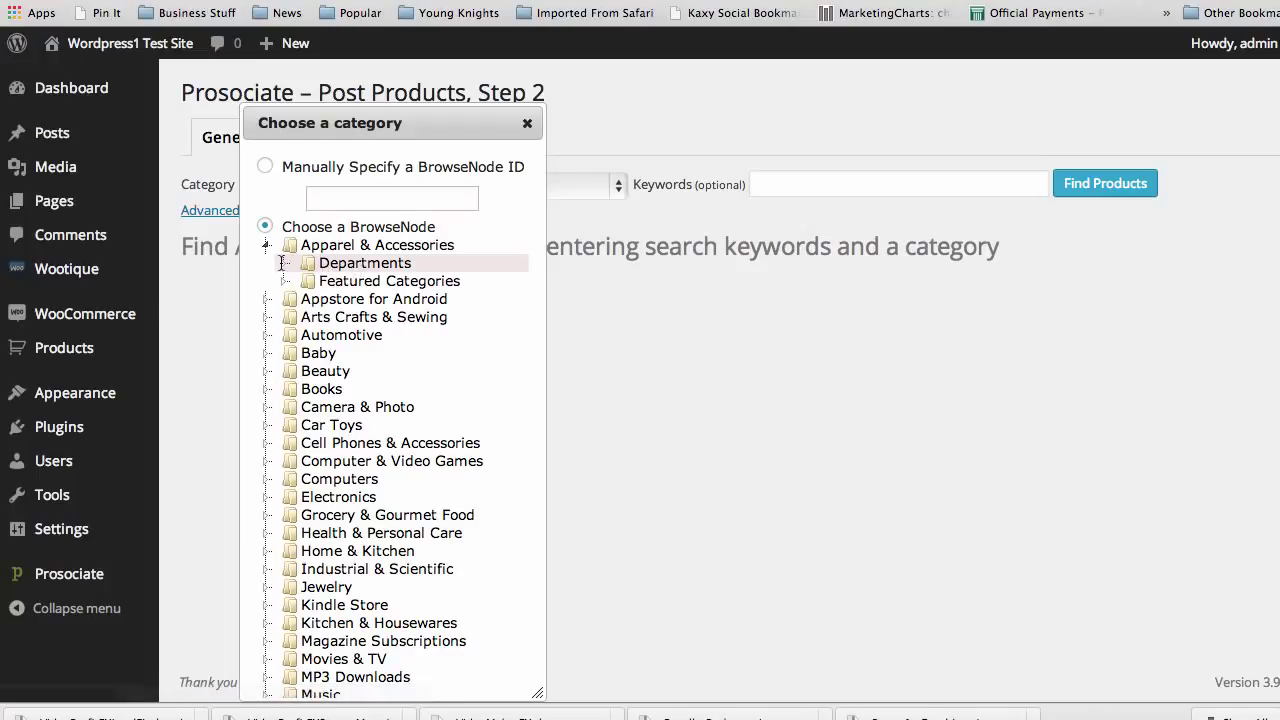
pyautogui.click(285, 264)
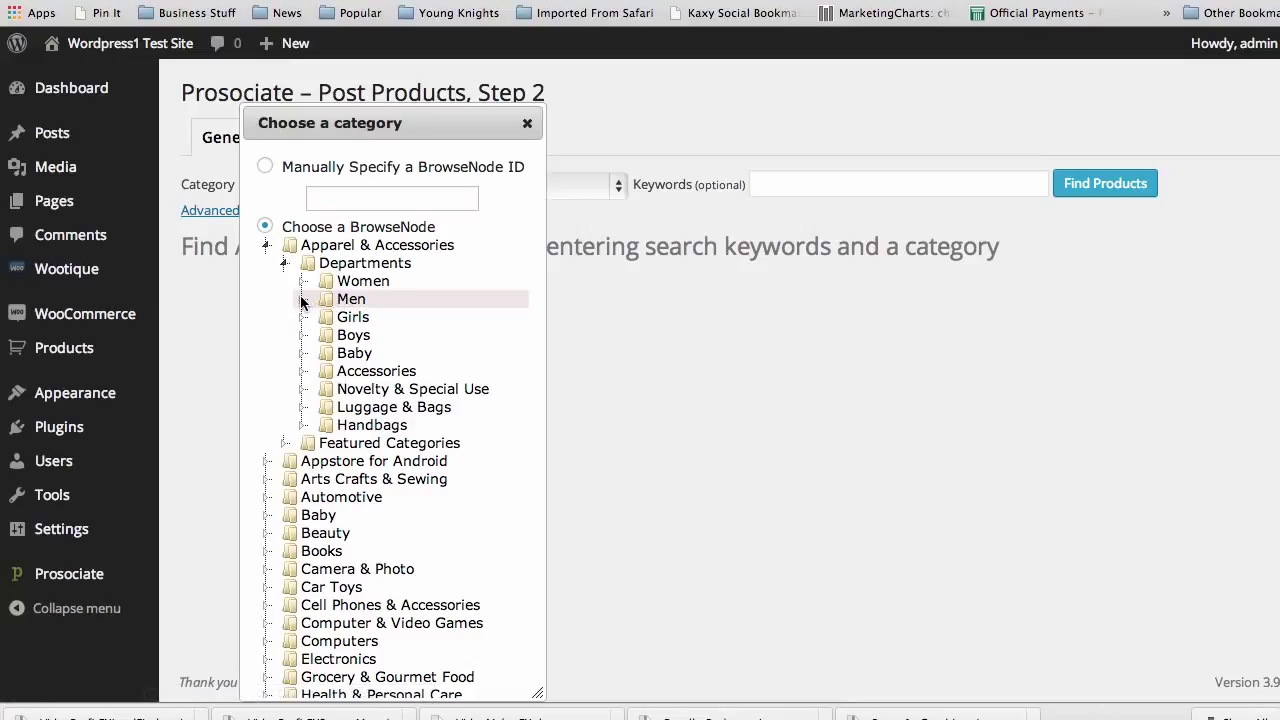
pyautogui.click(301, 302)
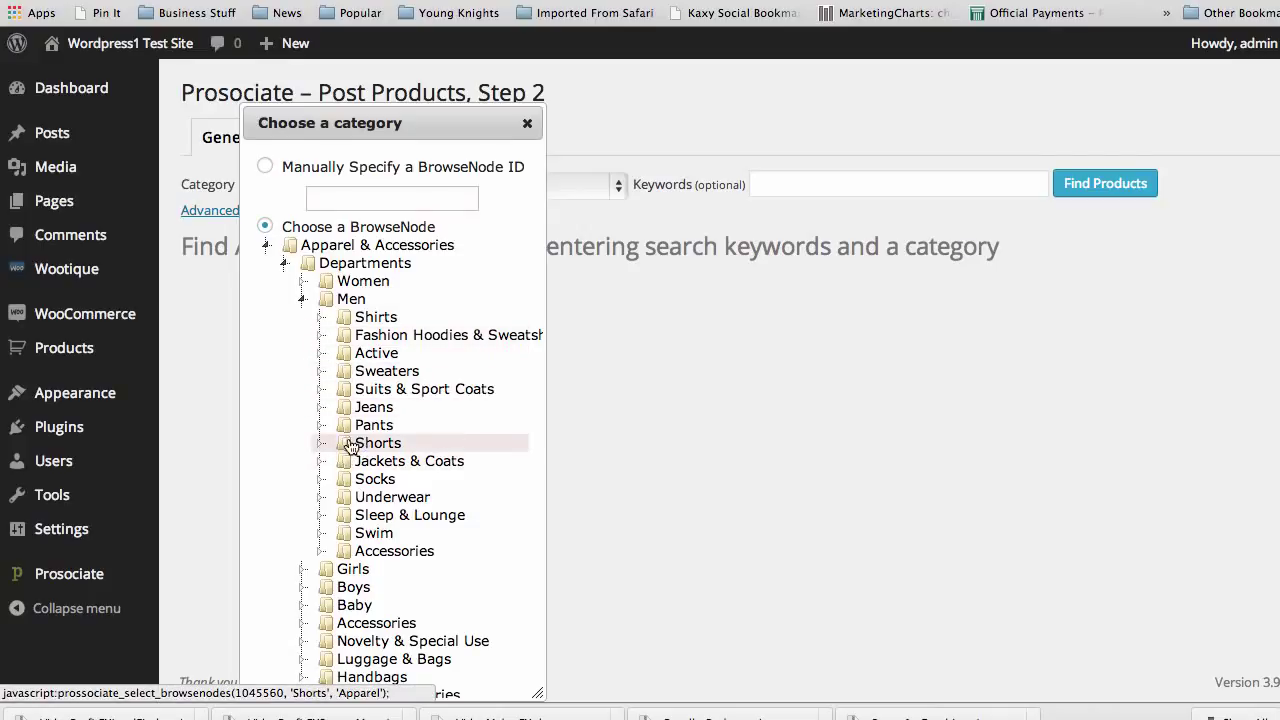
pyautogui.click(320, 445)
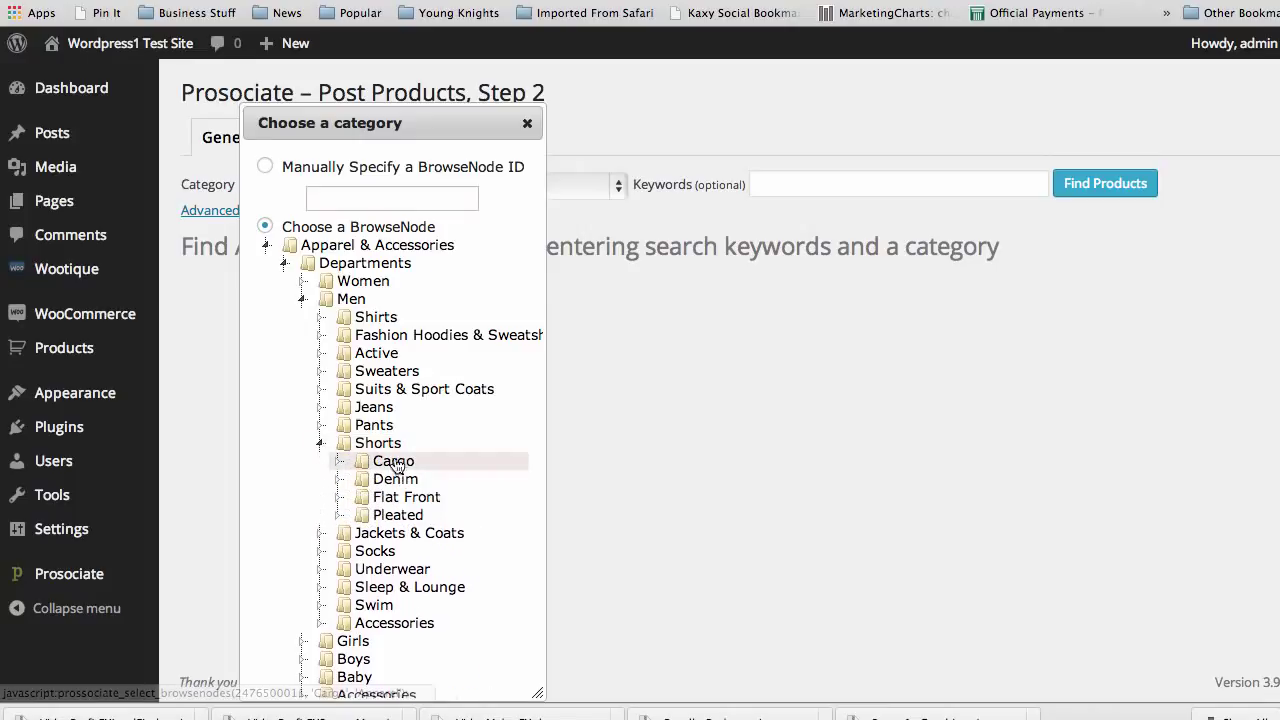
pyautogui.click(395, 463)
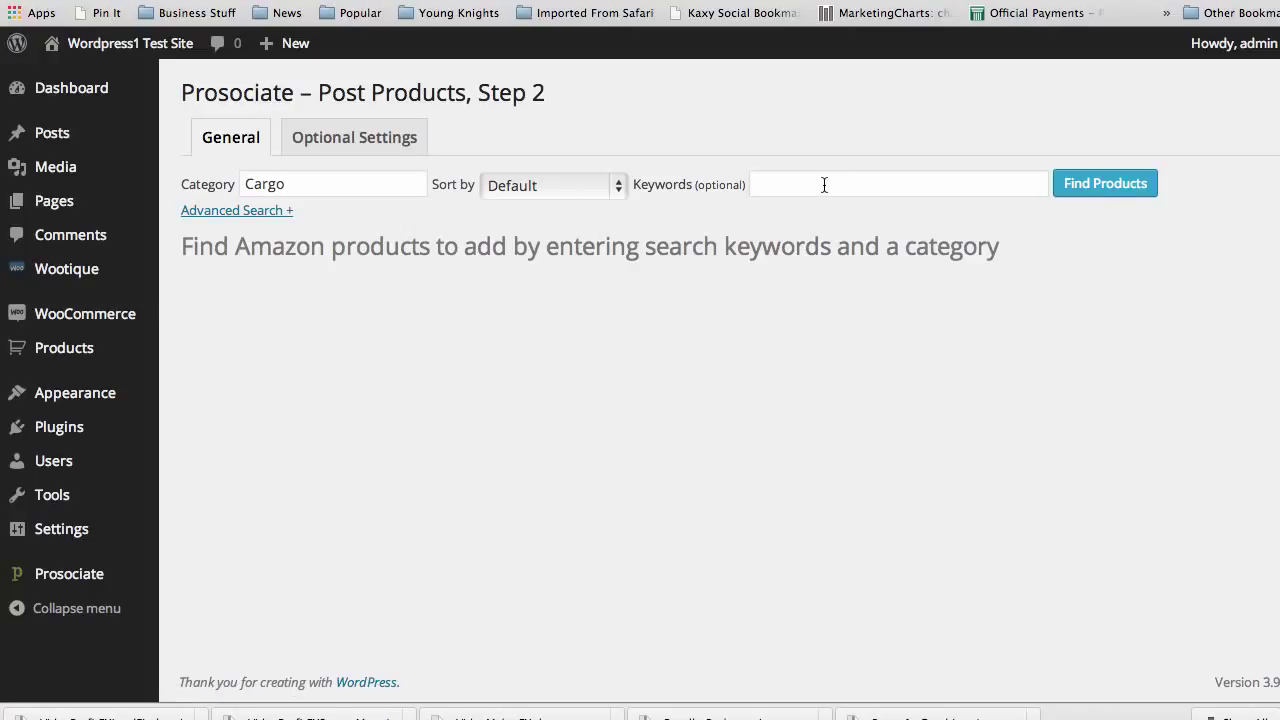
pyautogui.click(824, 185)
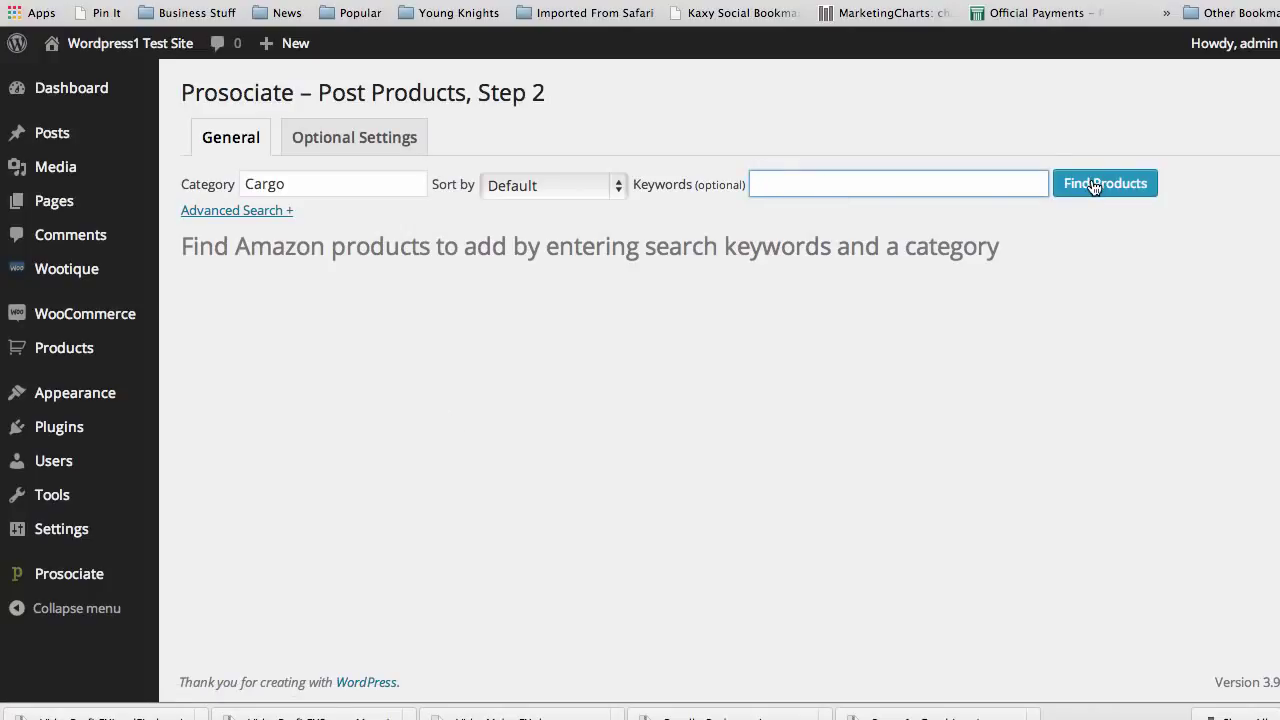
# Enable assigning products to selected categories in the optional settings and choose the Test category
pyautogui.click(370, 143)
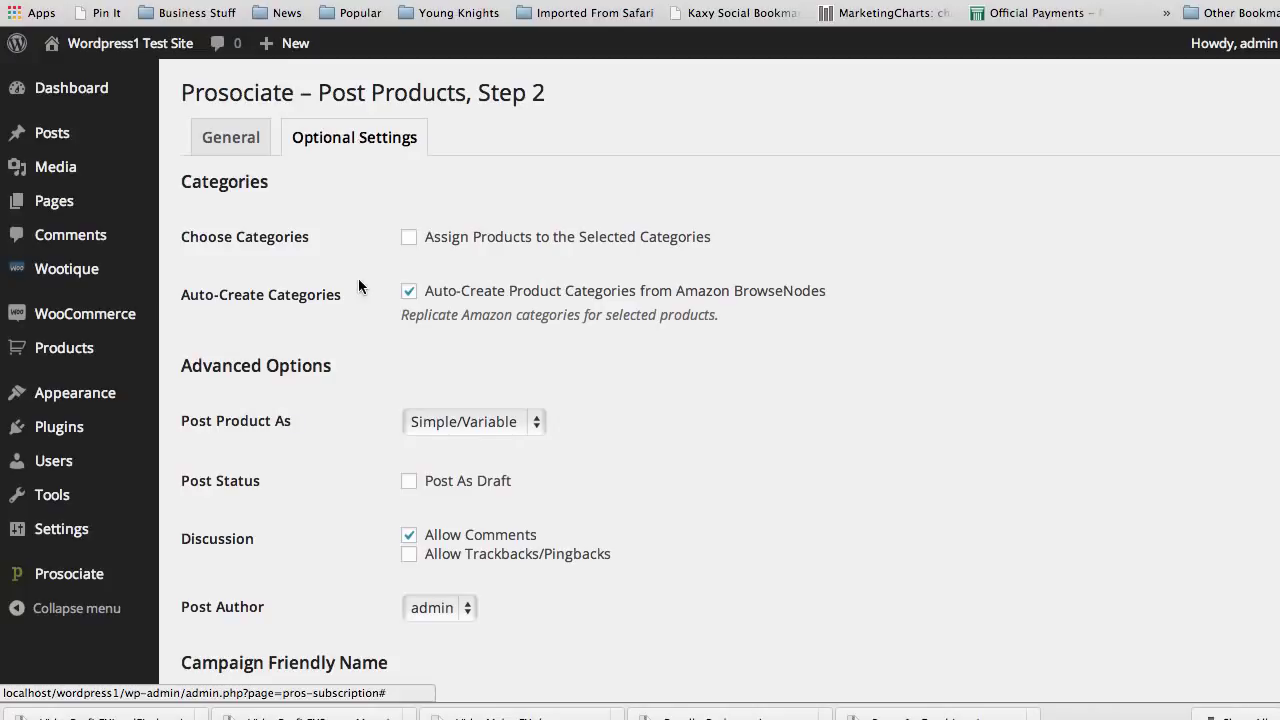
pyautogui.click(409, 237)
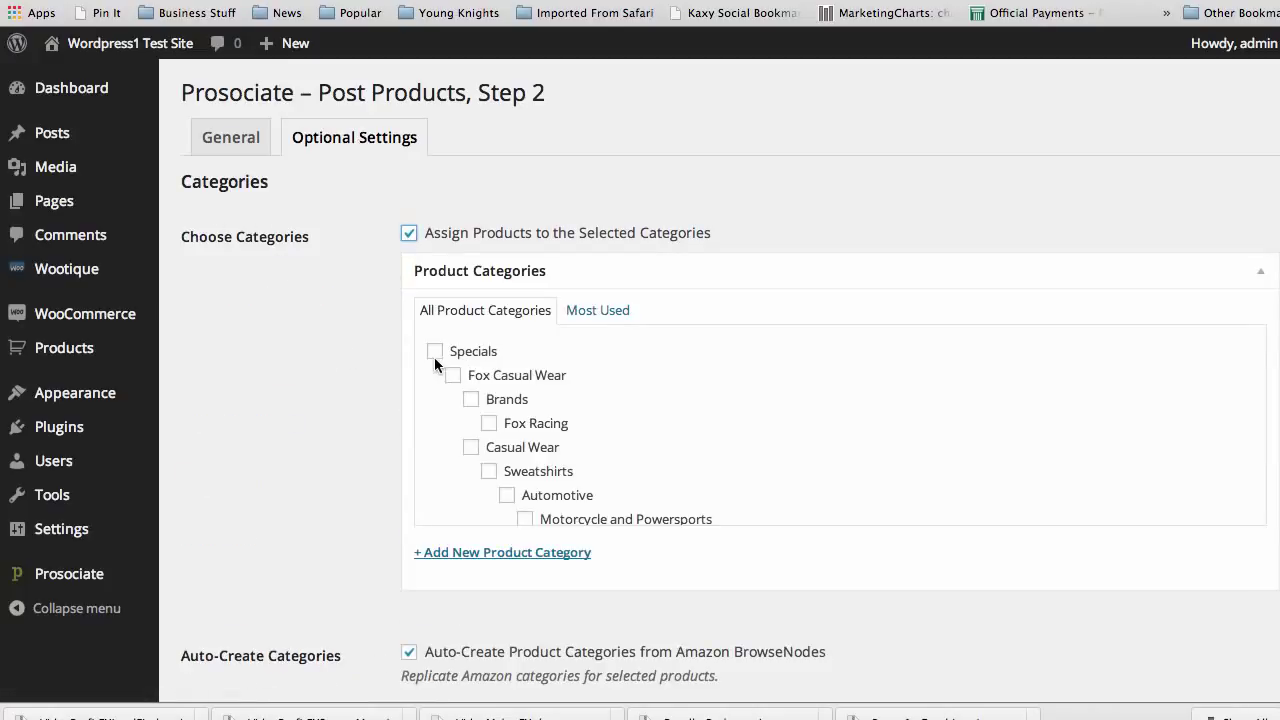
pyautogui.scroll(-10, 476, 466)
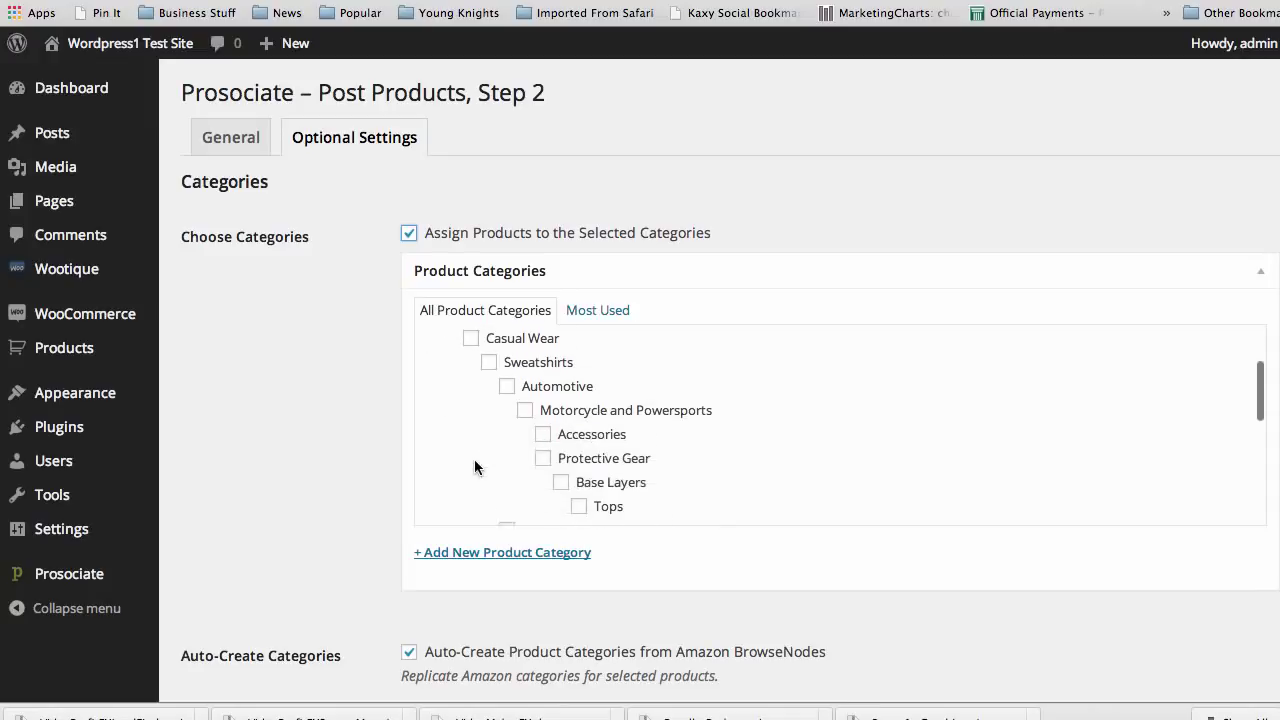
pyautogui.click(436, 438)
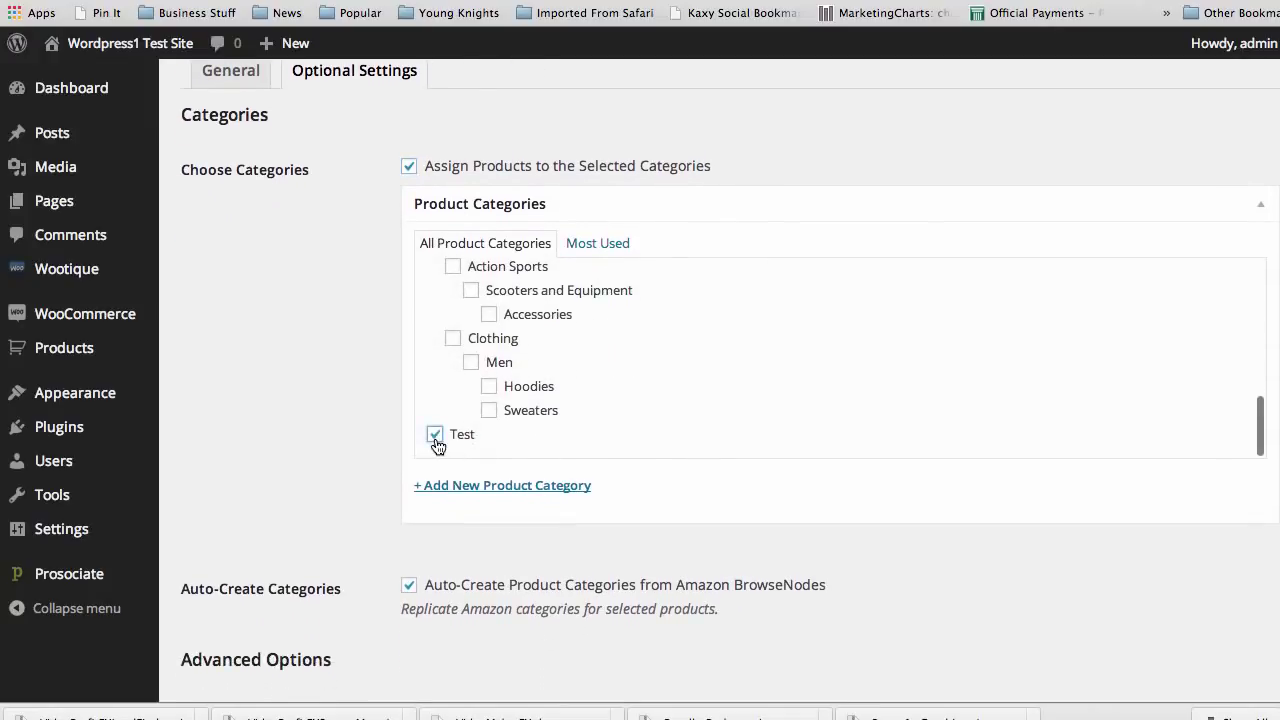
# Check the available product types for posting in the advanced options and keep Simple/Variable selected
pyautogui.scroll(-4, 358, 463)
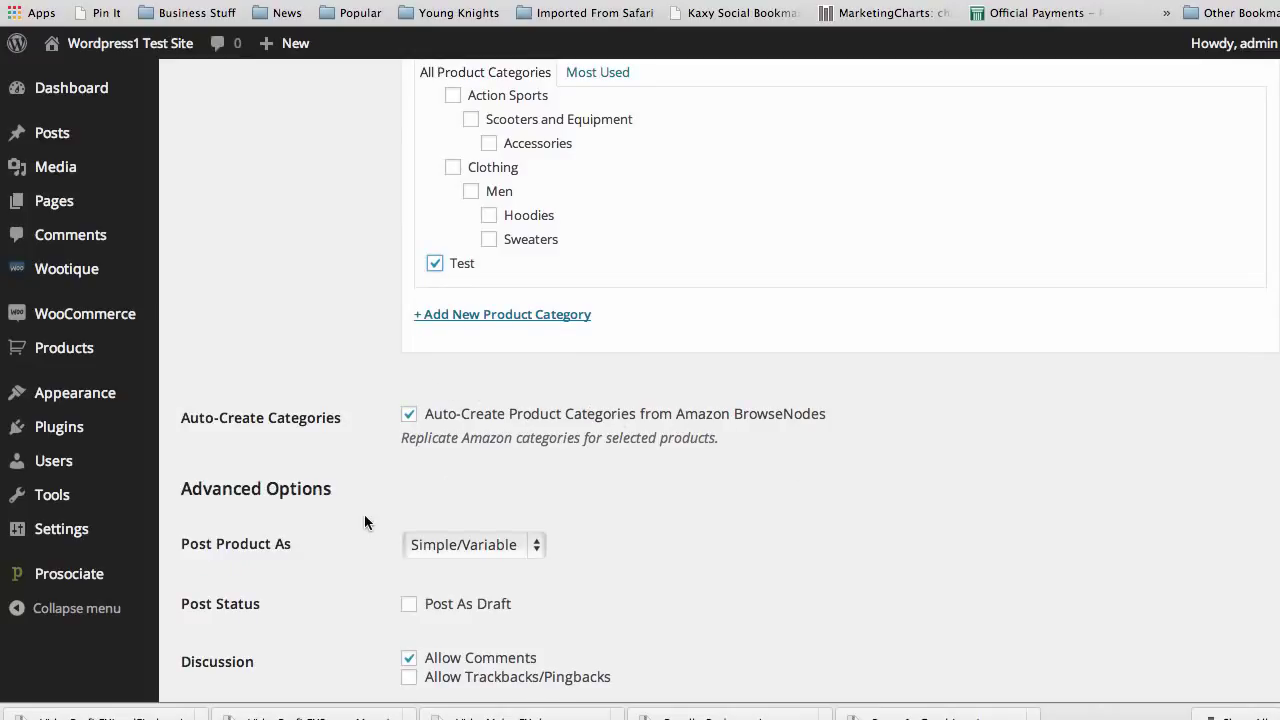
pyautogui.scroll(-5, 364, 514)
pyautogui.click(532, 328)
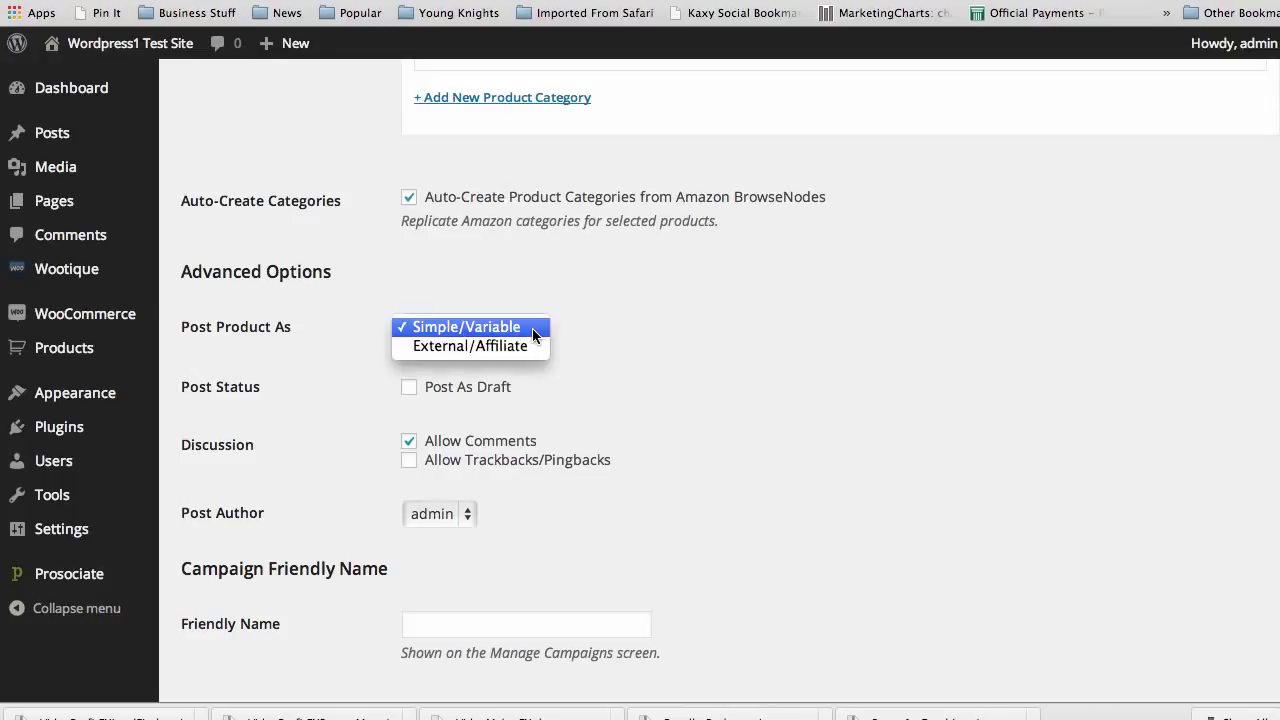
pyautogui.click(532, 328)
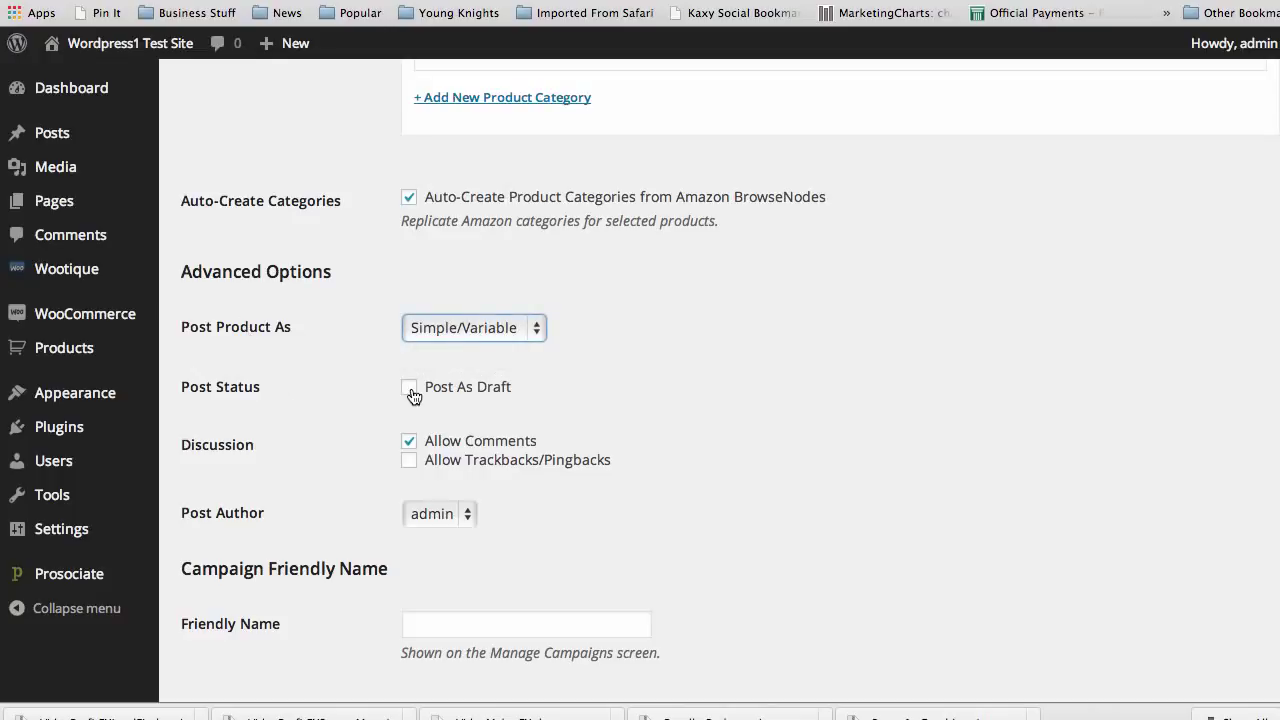
# Set the campaign's friendly name to "Test Sub"
pyautogui.scroll(-1, 380, 500)
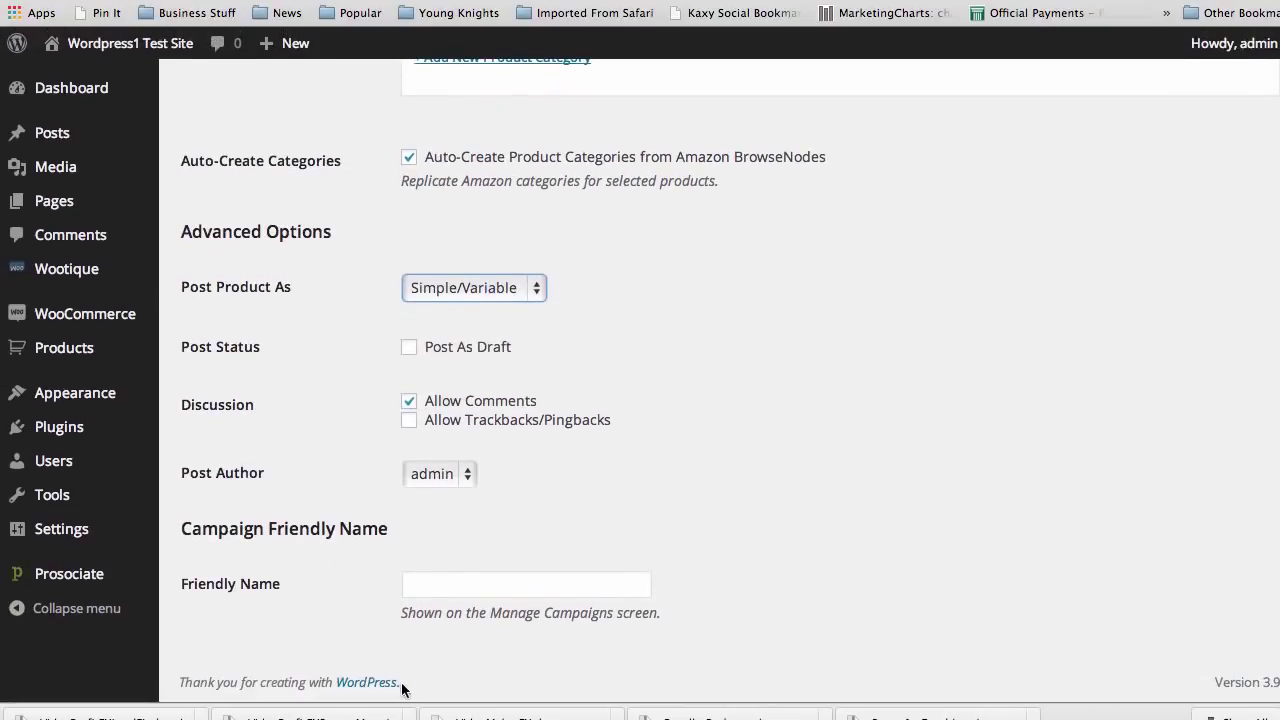
pyautogui.click(438, 590)
pyautogui.write('Test Sub')
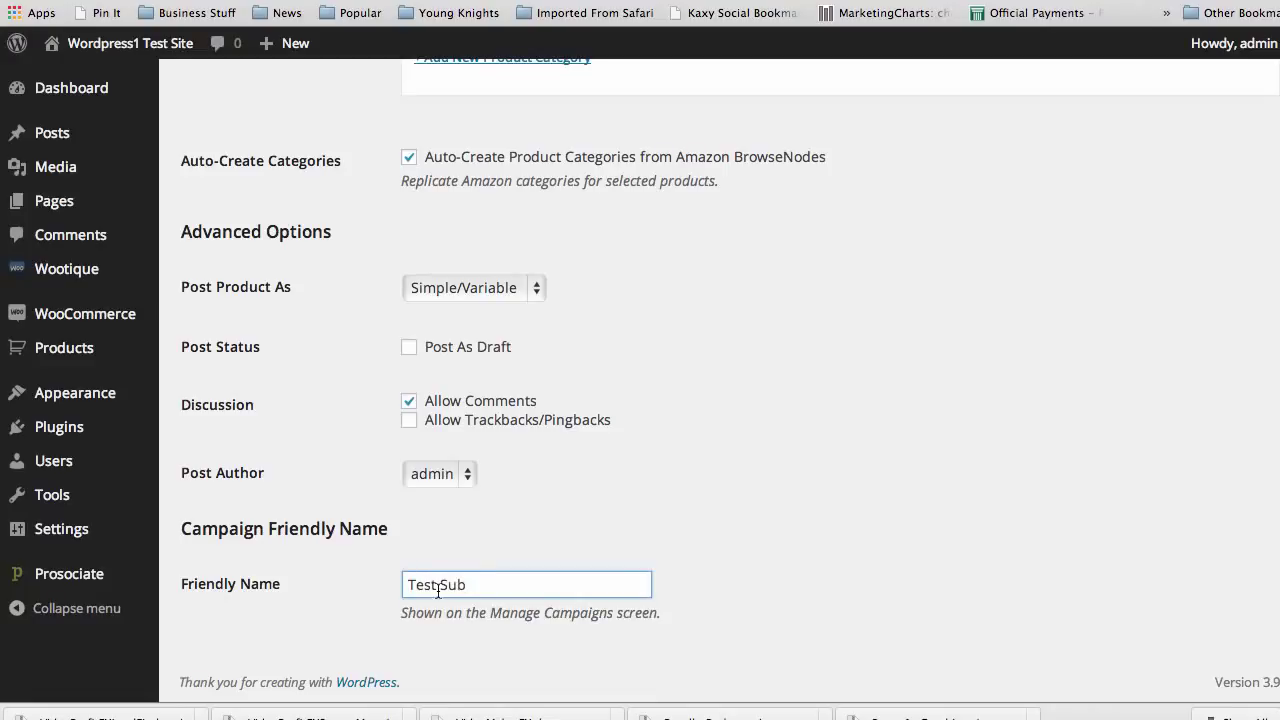
# Return to the general search settings, find the products in the Cargo category and look through the results
pyautogui.scroll(5, 398, 585)
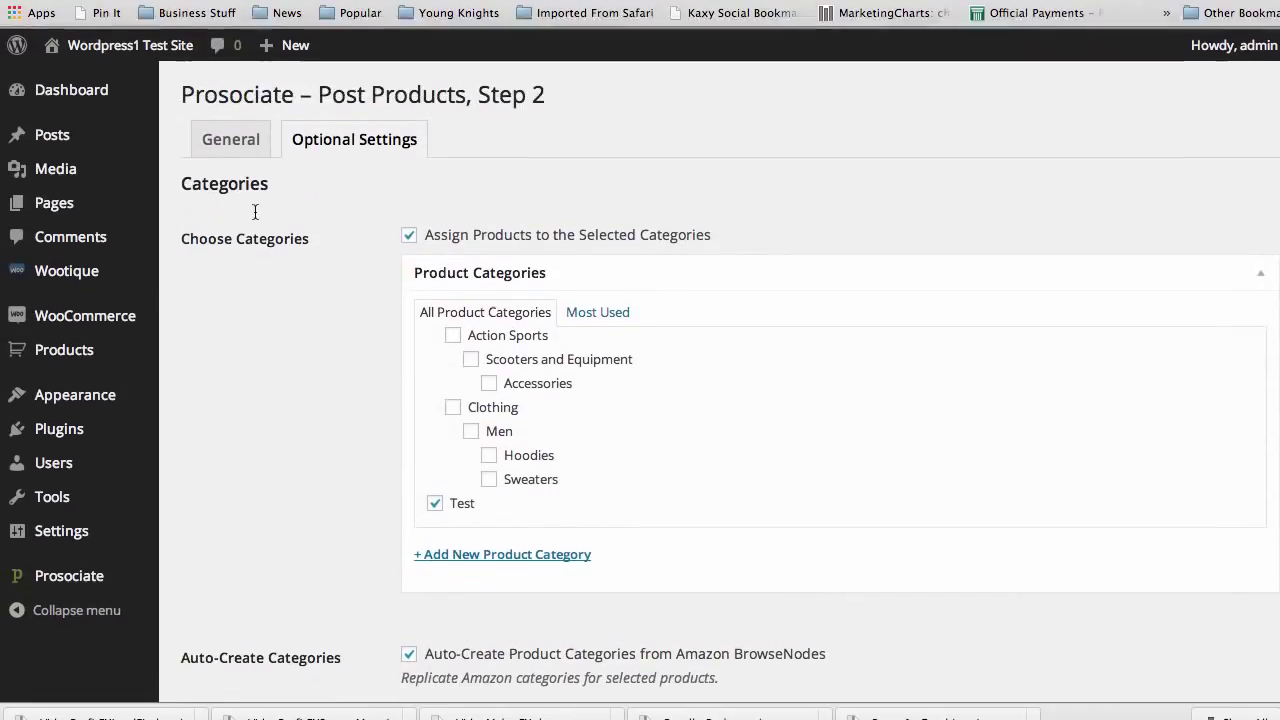
pyautogui.click(228, 130)
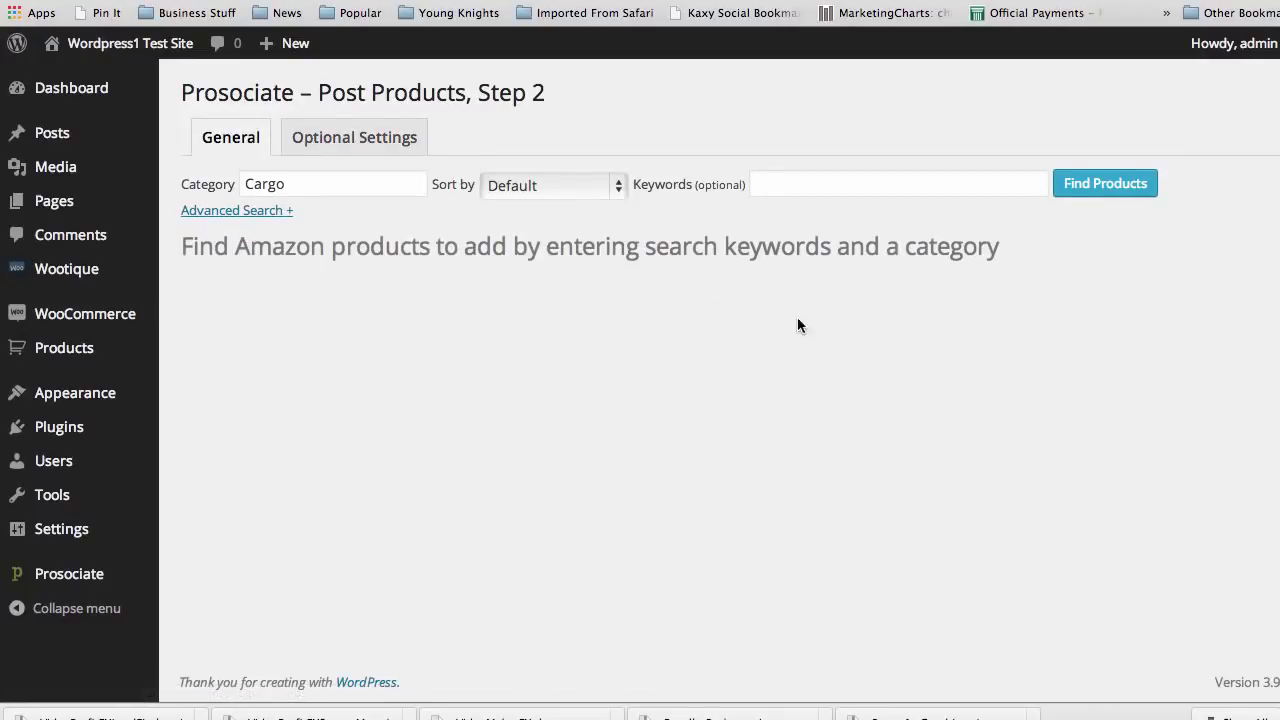
pyautogui.click(1106, 185)
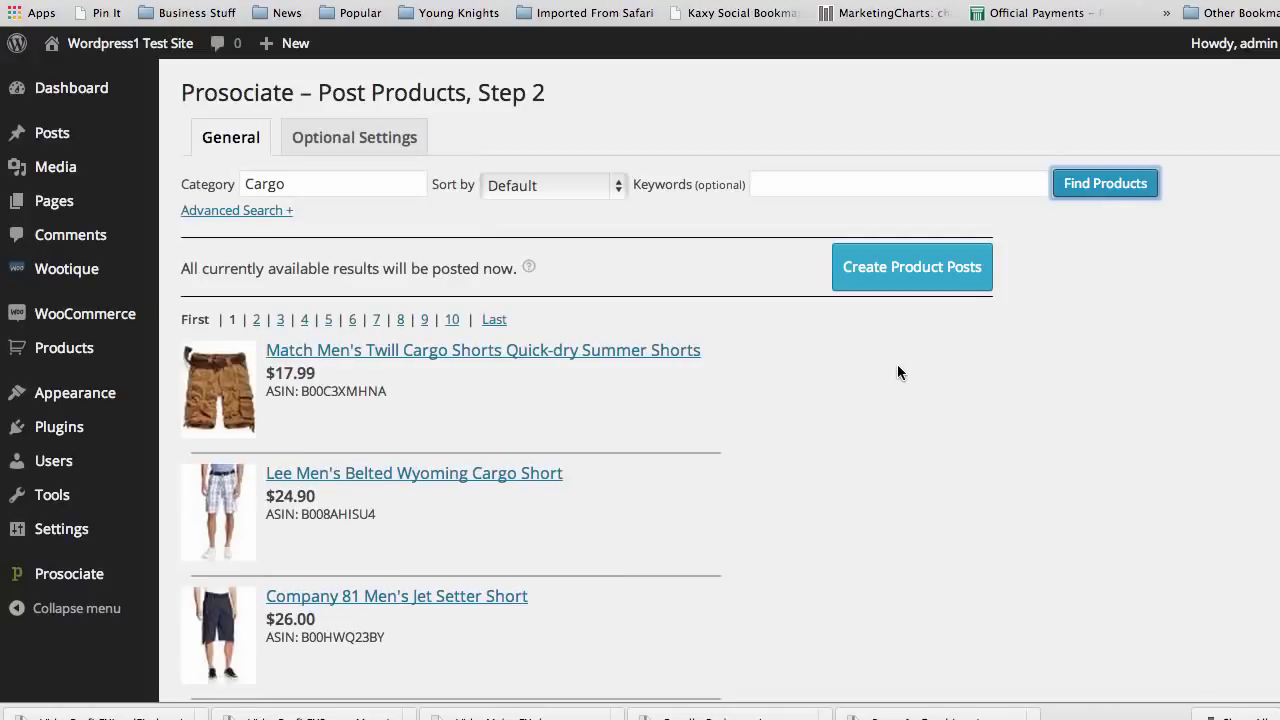
pyautogui.scroll(-10, 784, 456)
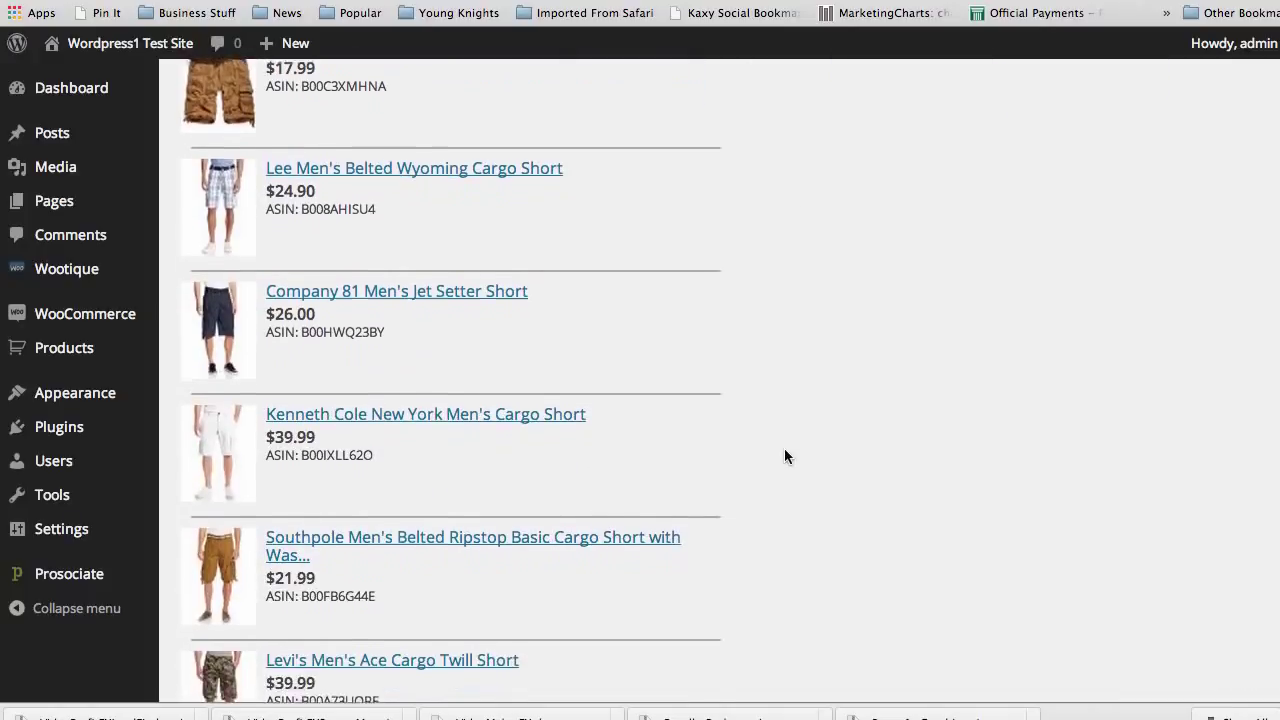
pyautogui.scroll(10, 784, 456)
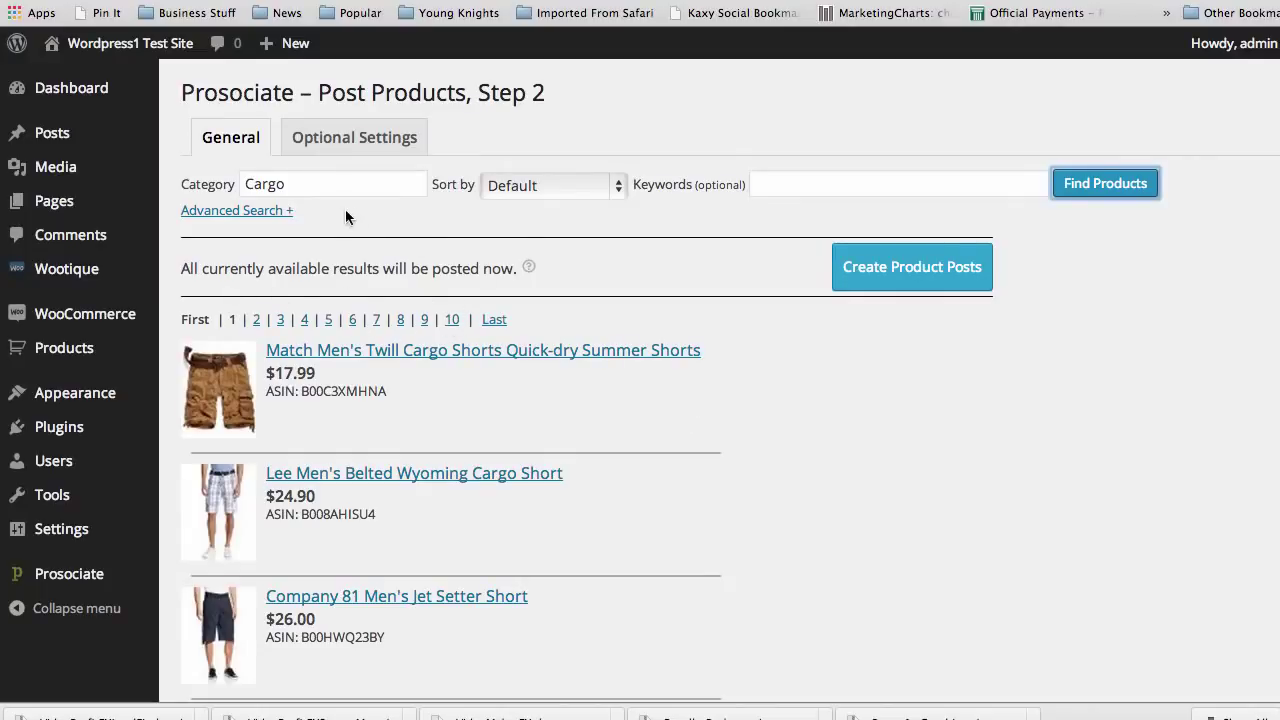
# Check the available sort orders, keep Default, and show the advanced search's minimum and maximum price options
pyautogui.click(620, 186)
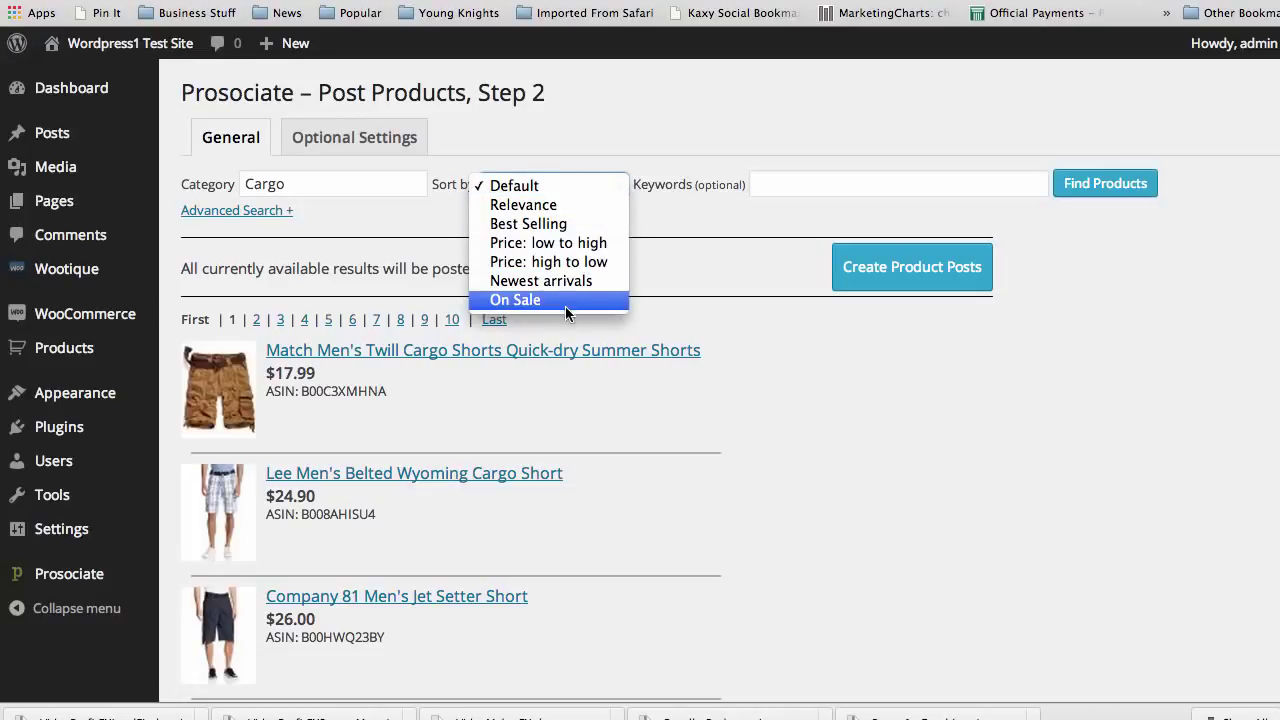
pyautogui.click(648, 218)
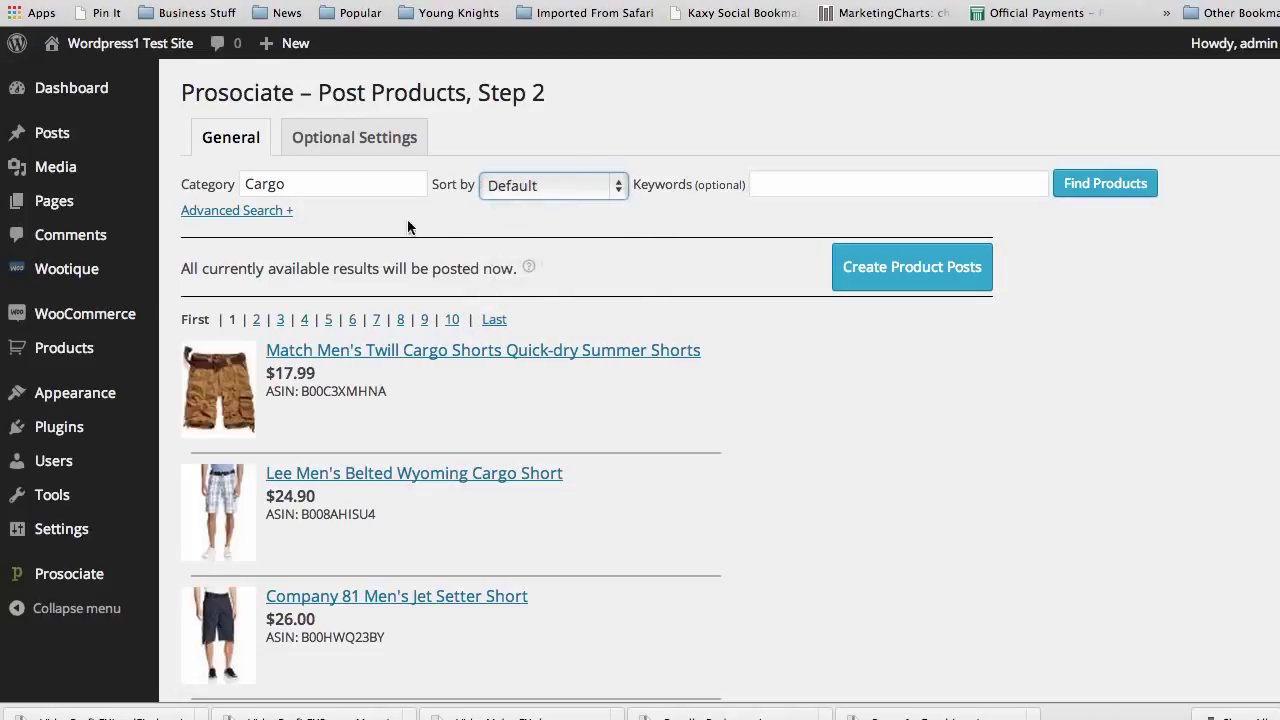
pyautogui.click(230, 210)
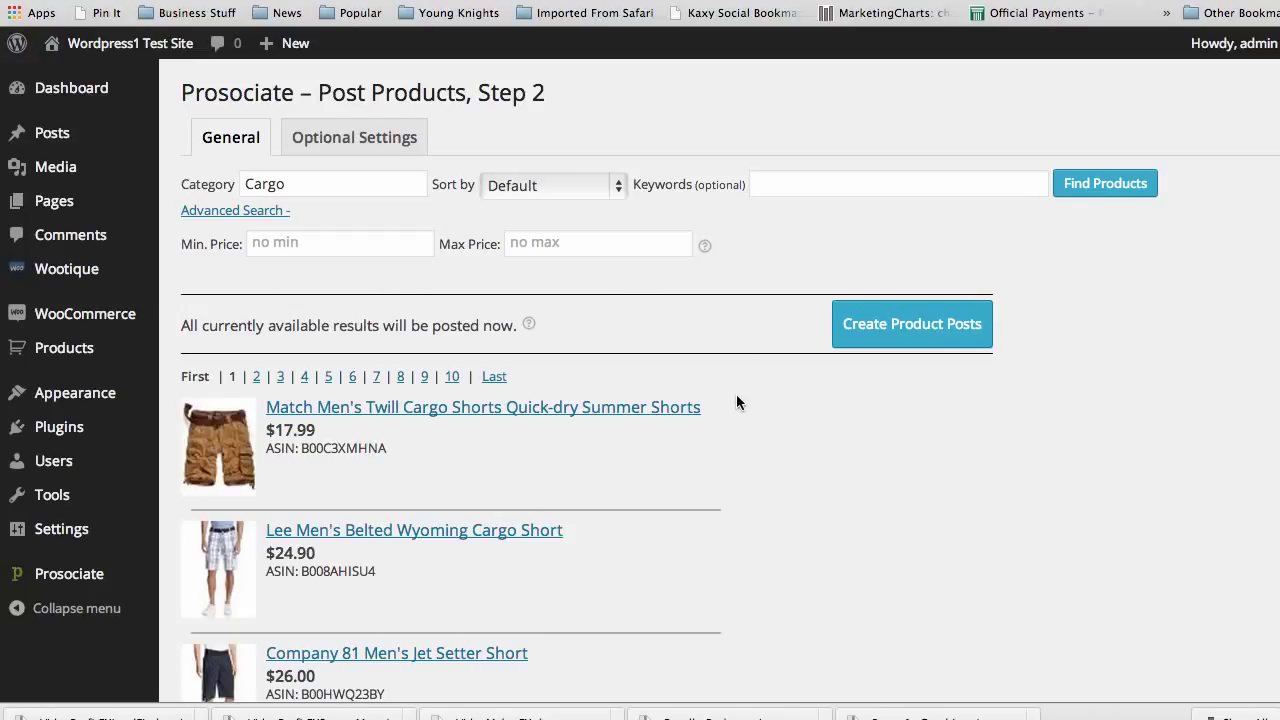
# Review the found cargo shorts without setting a price limit and create the product posts from all available results
pyautogui.scroll(-2, 736, 402)
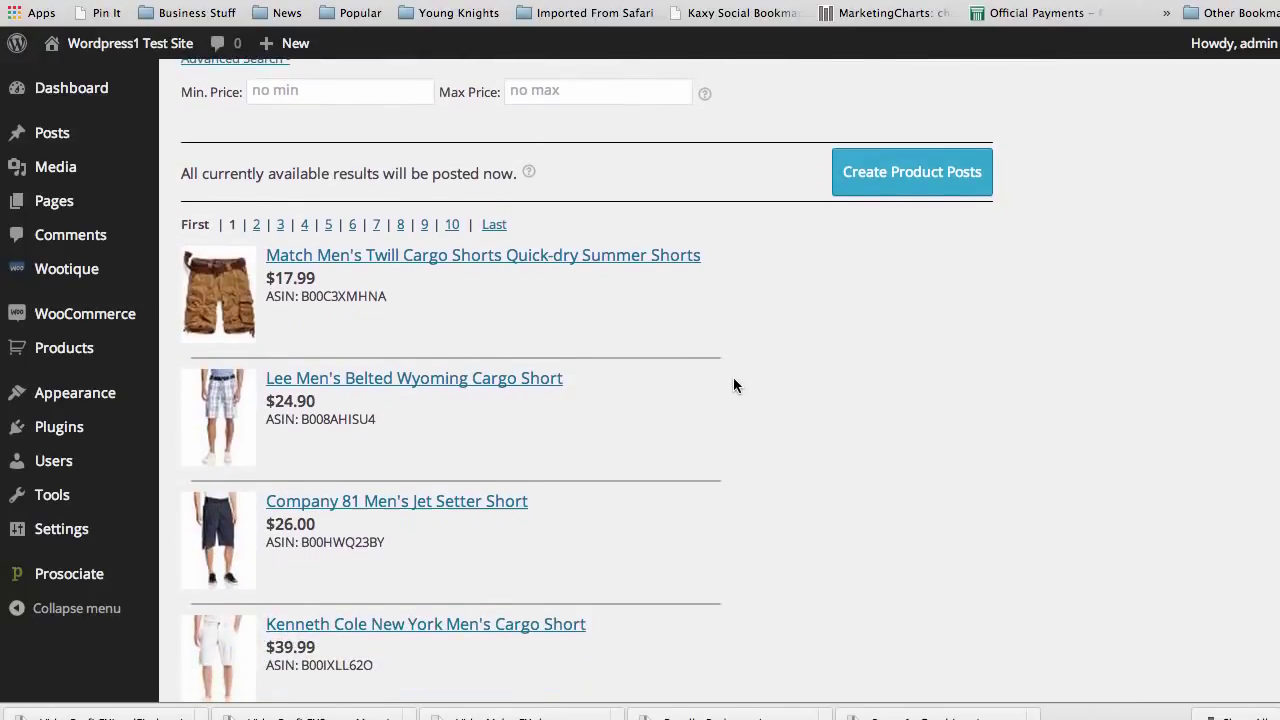
pyautogui.scroll(1, 540, 290)
pyautogui.scroll(2, 497, 289)
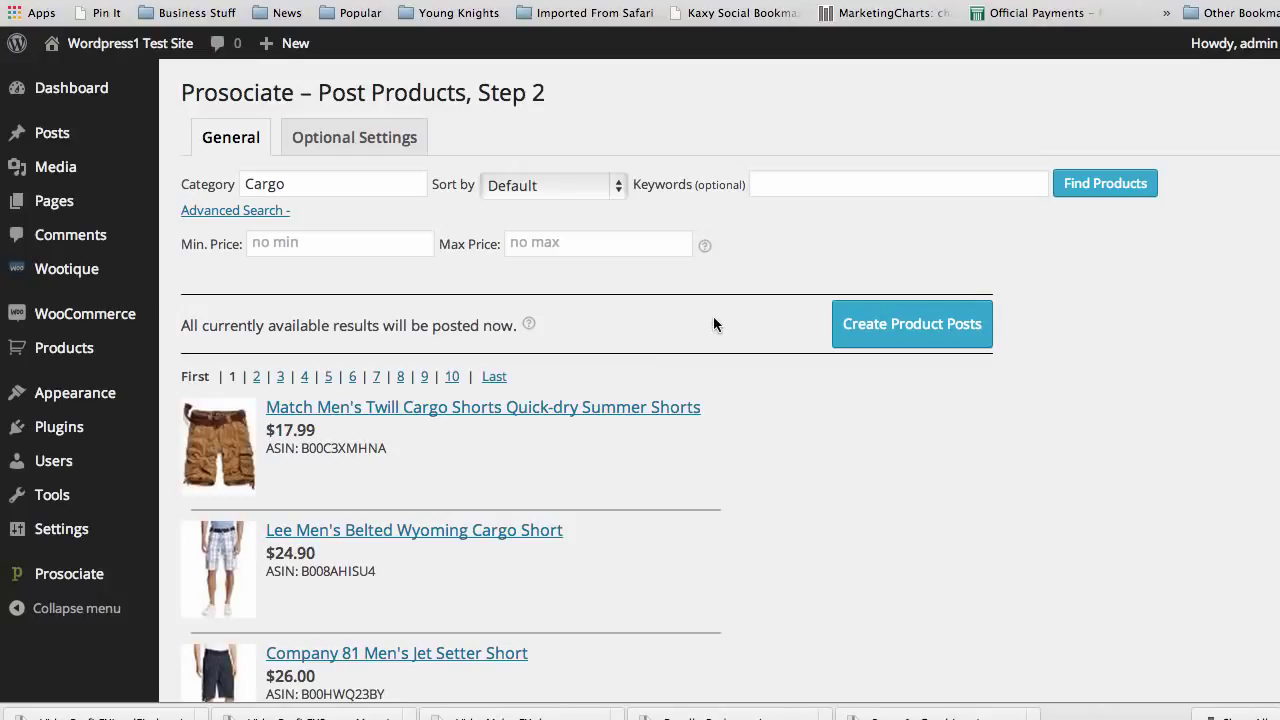
pyautogui.scroll(-1, 755, 440)
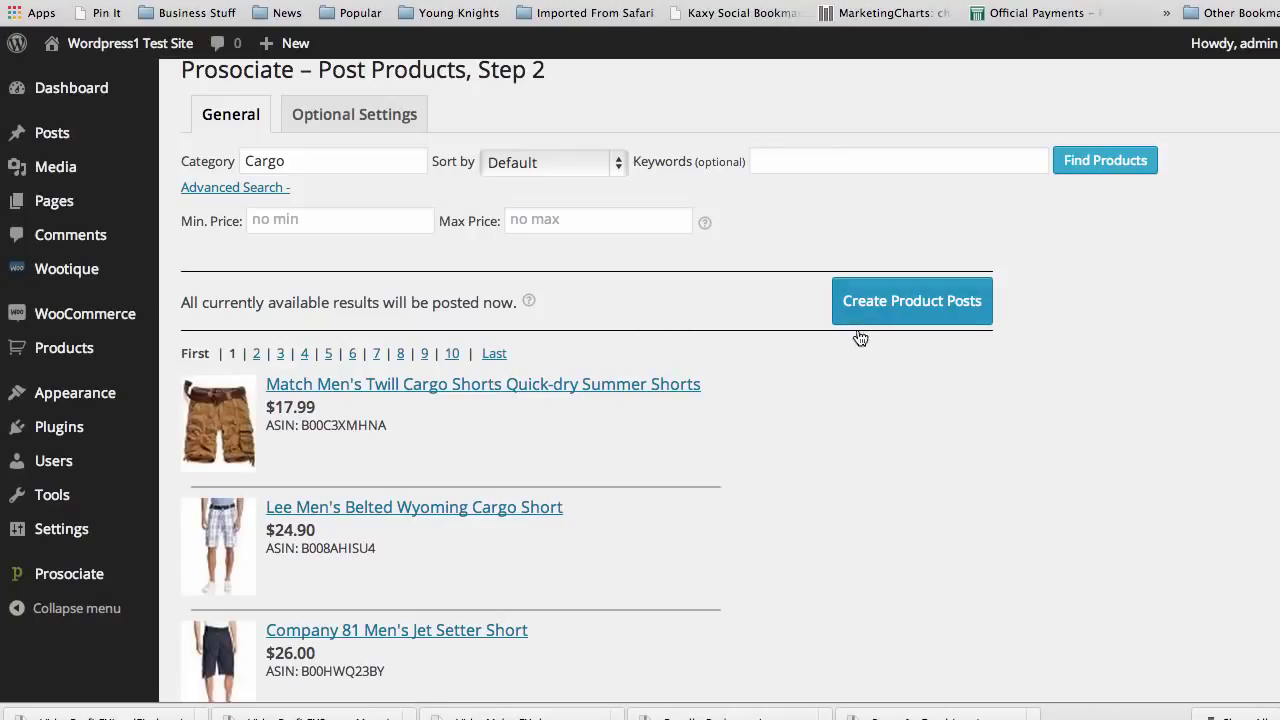
pyautogui.click(908, 302)
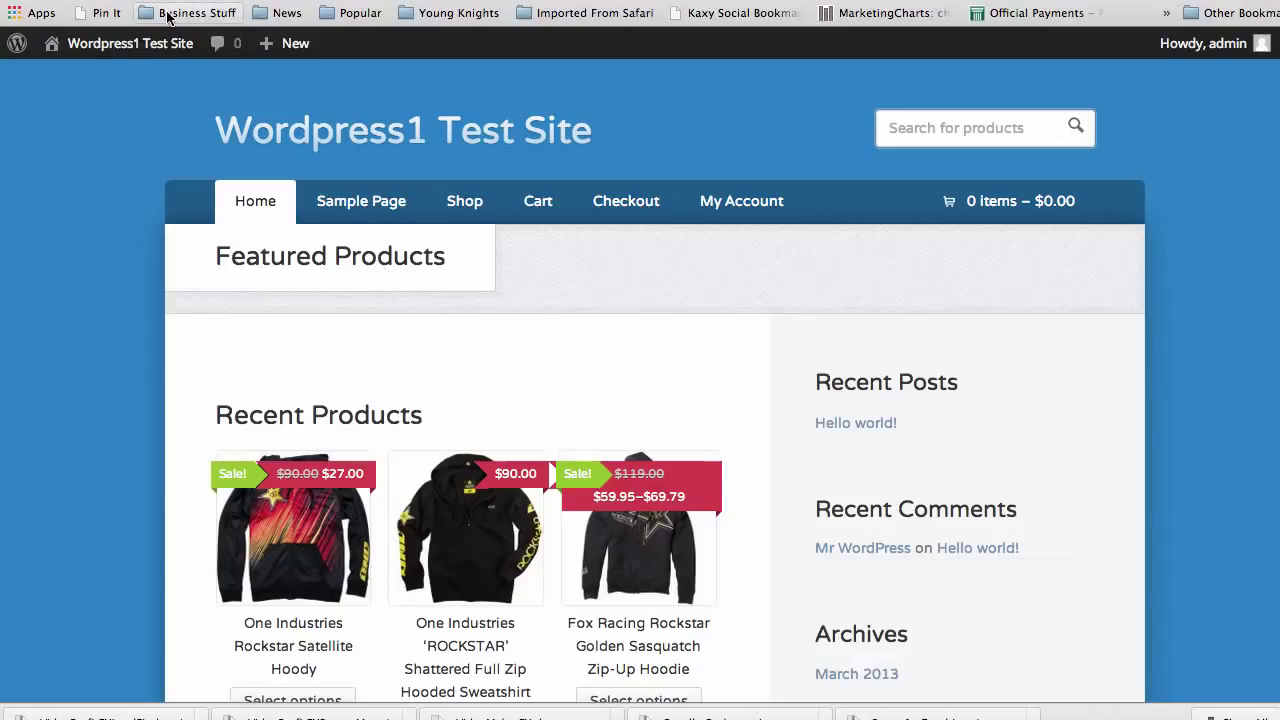
# Reload the shop's home page, check the recent products and open the Lee Men's Belted Wyoming Cargo Short
pyautogui.press('super+r')
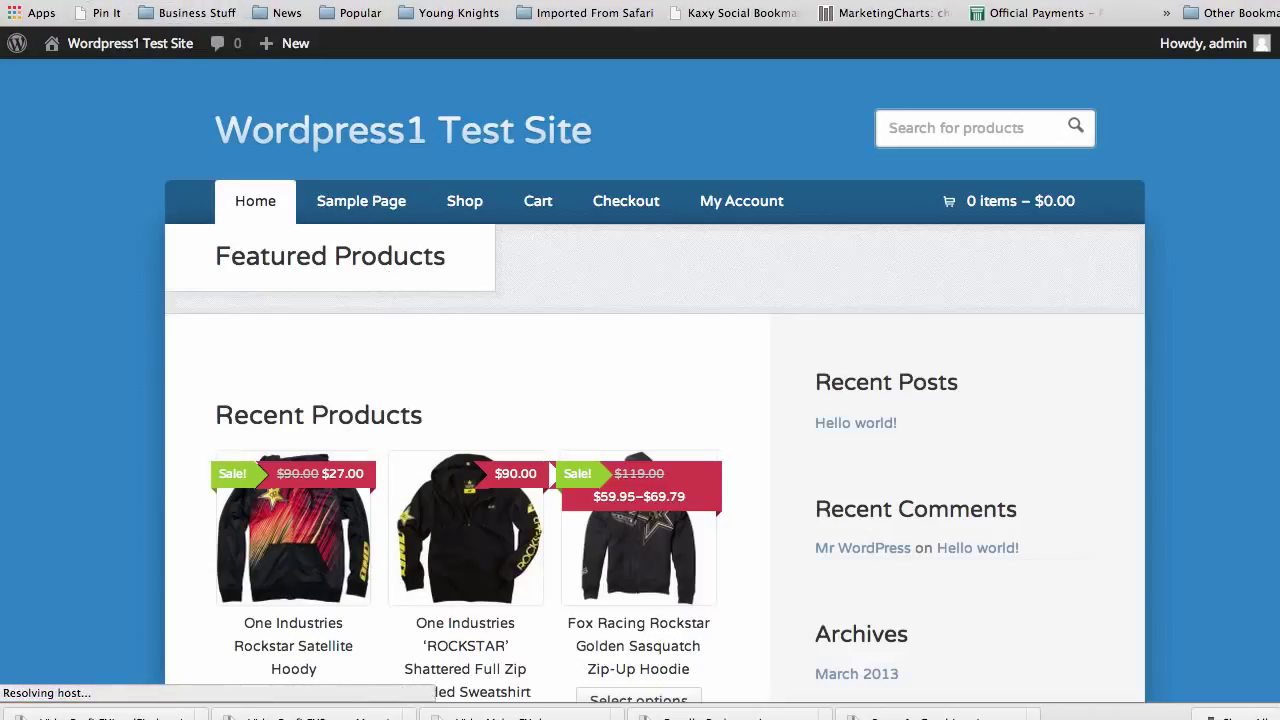
pyautogui.scroll(-3, 622, 343)
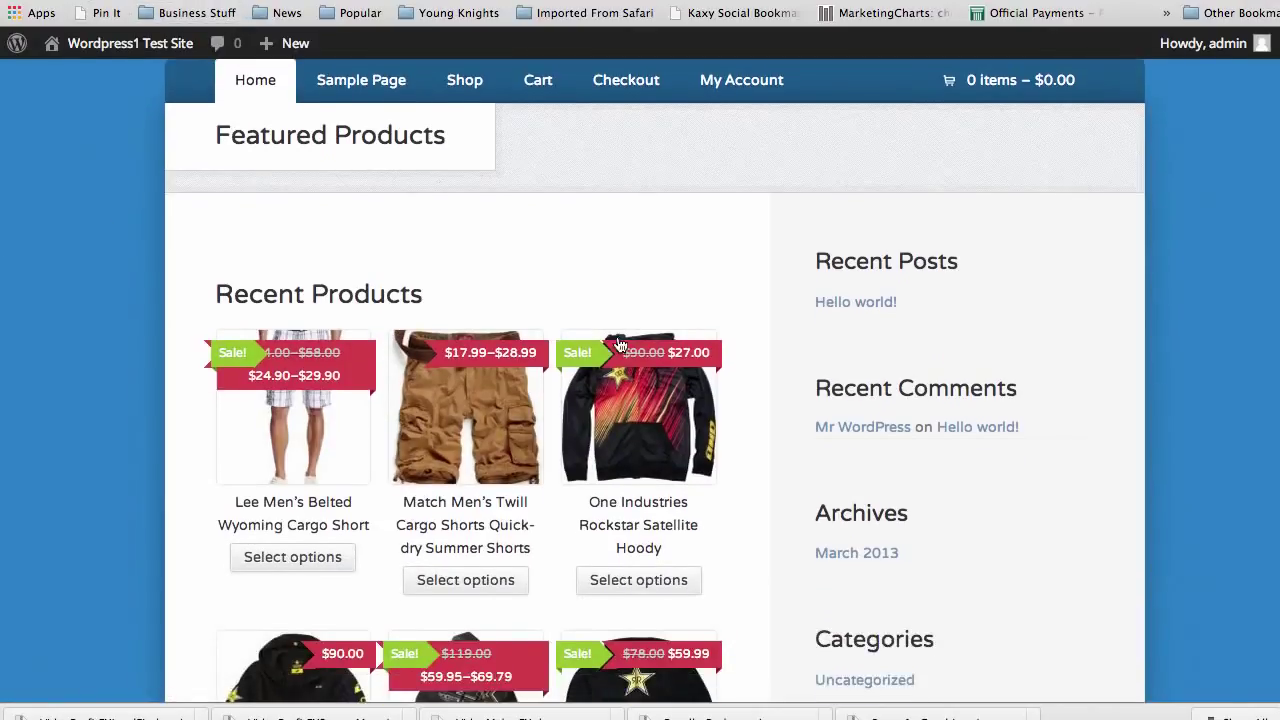
pyautogui.scroll(-3, 194, 451)
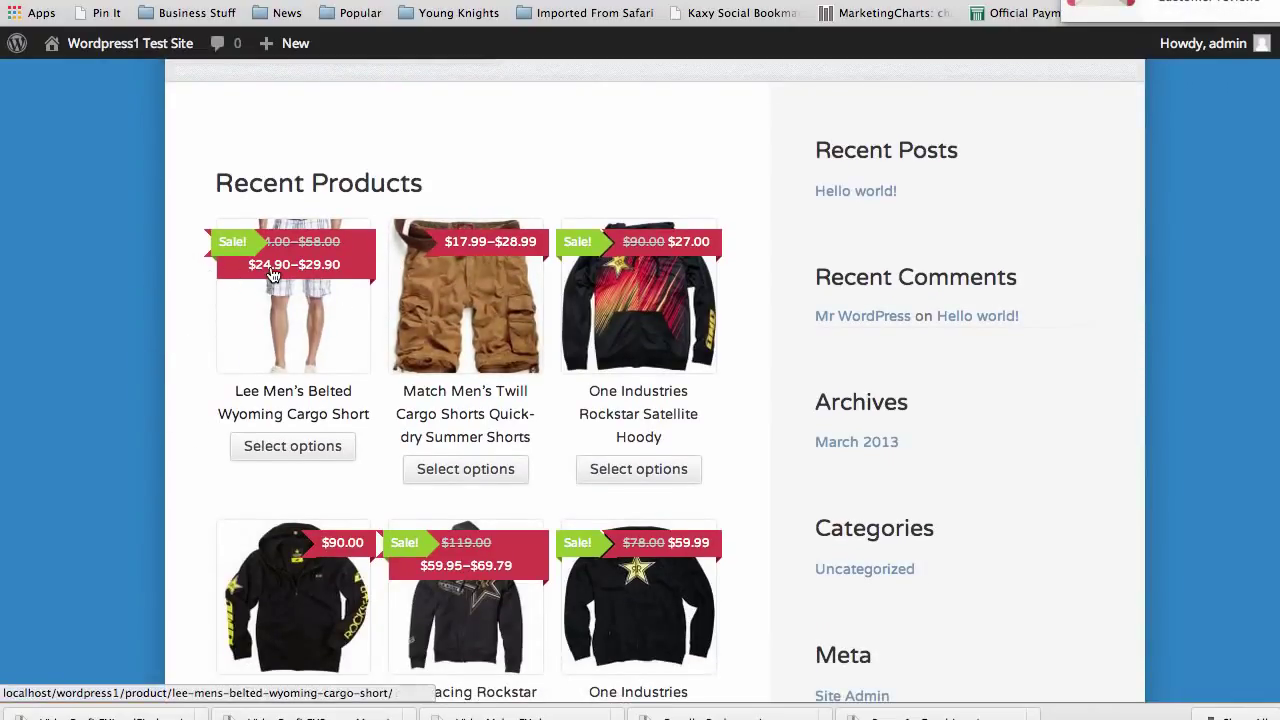
pyautogui.click(296, 448)
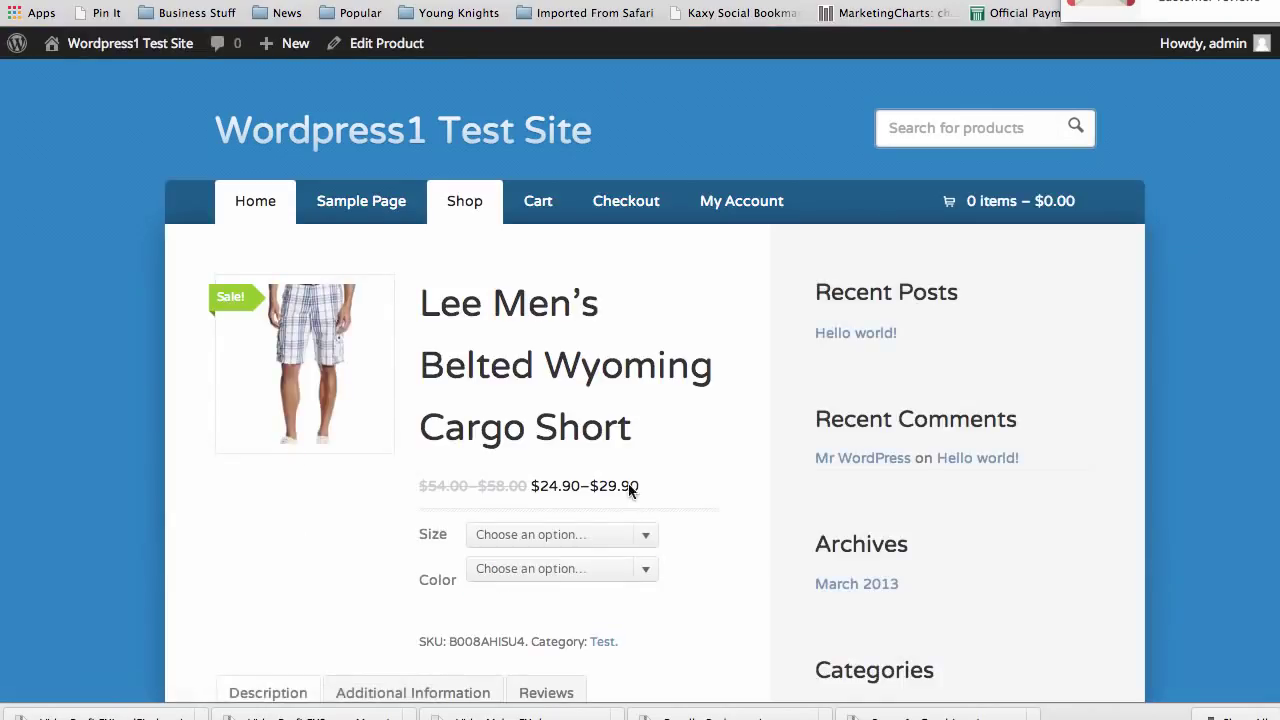
# Choose size 29 and color Bungee Camo for the cargo short and check the product image
pyautogui.scroll(-3, 741, 465)
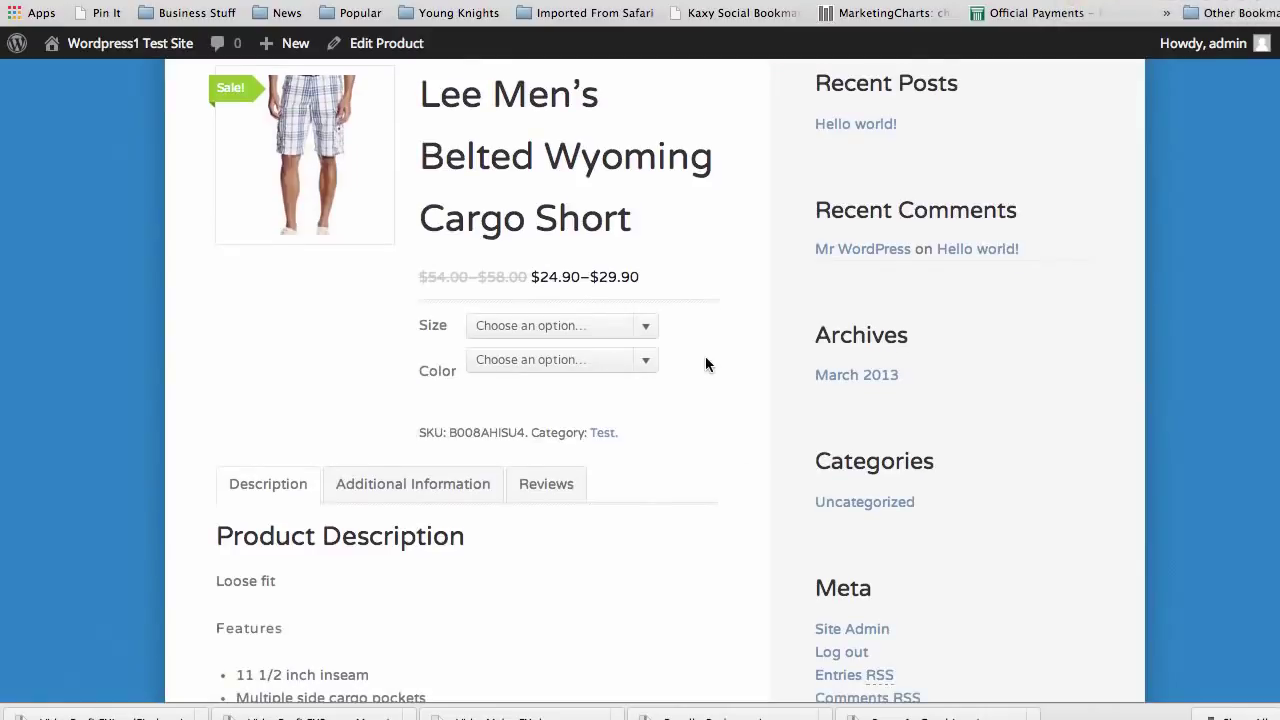
pyautogui.click(644, 330)
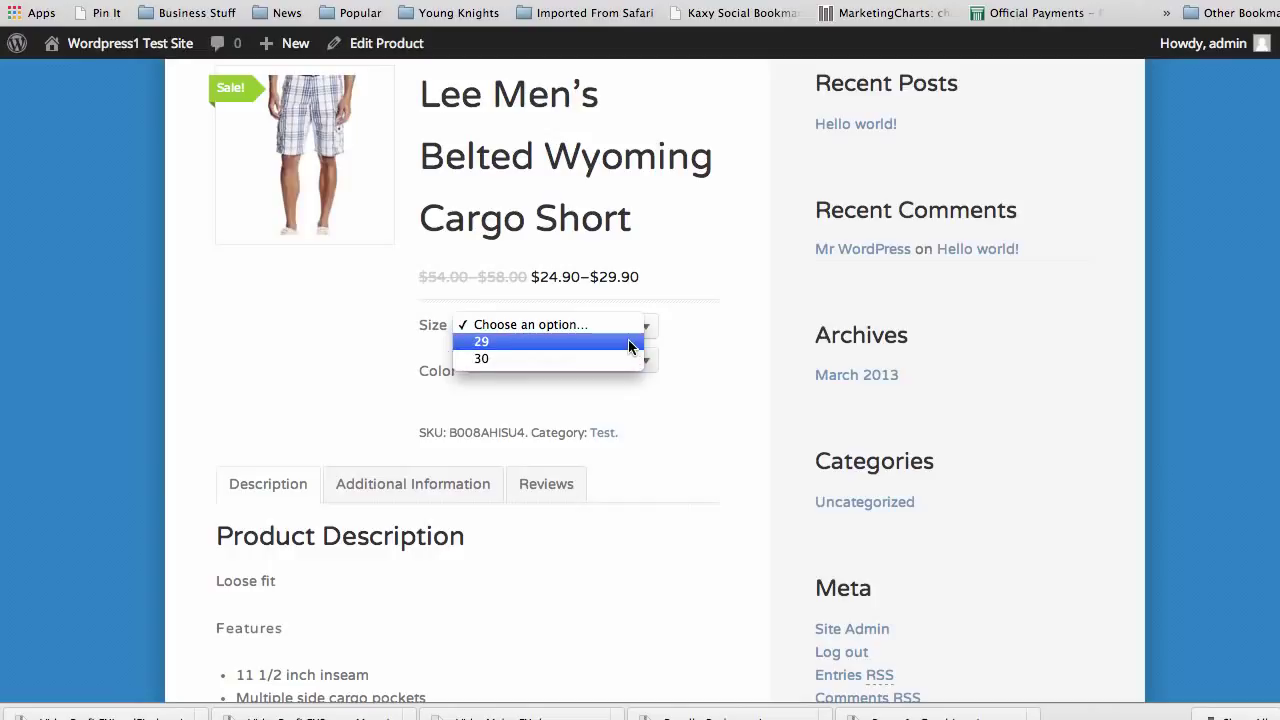
pyautogui.click(584, 341)
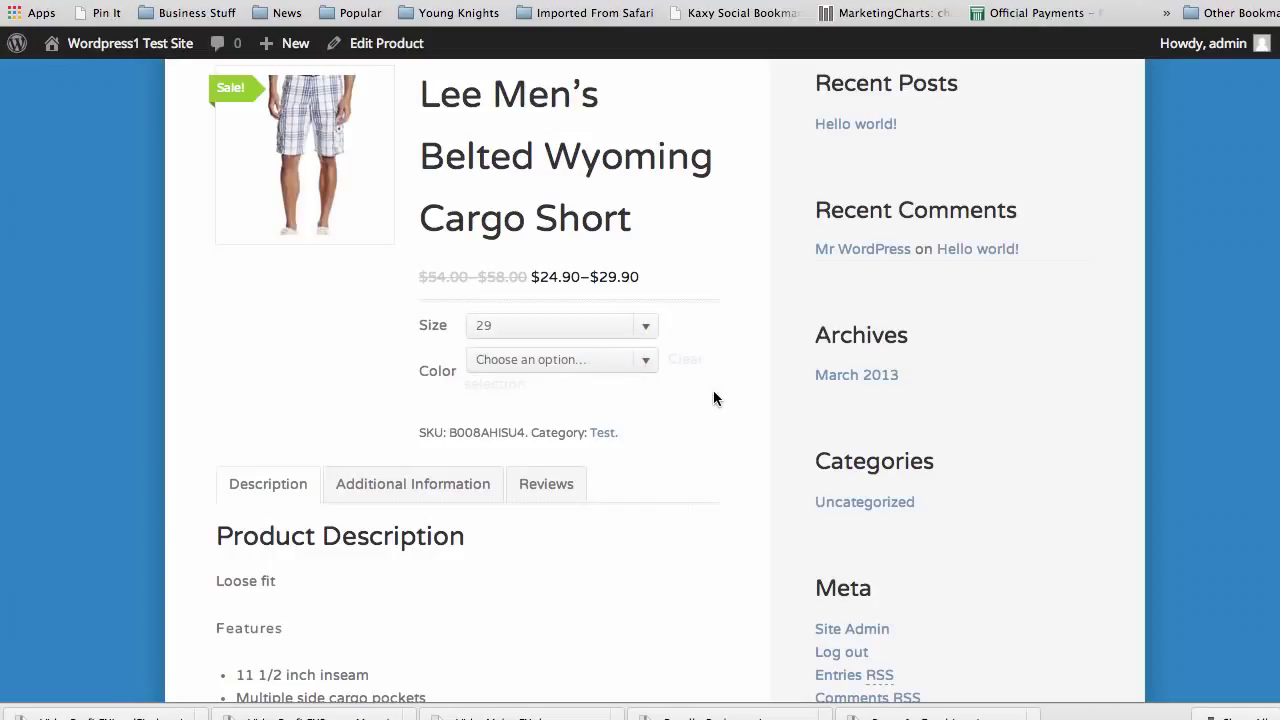
pyautogui.click(644, 360)
pyautogui.scroll(-3, 590, 501)
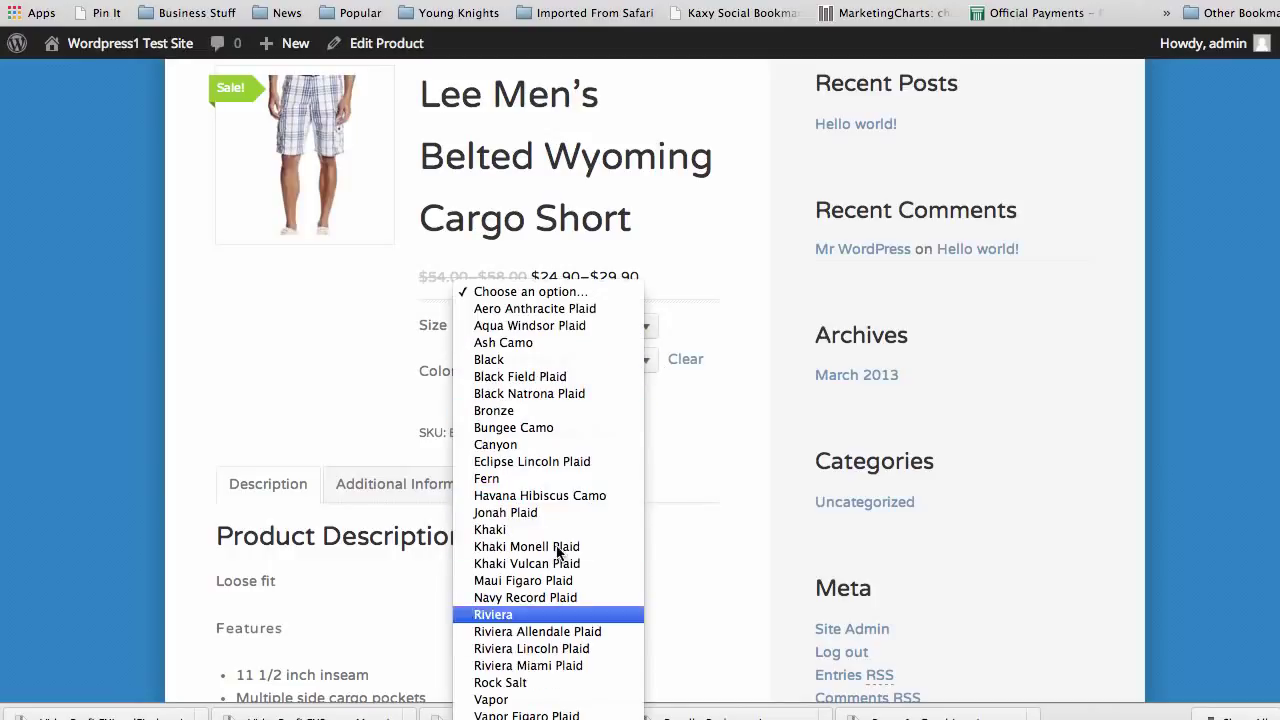
pyautogui.click(541, 428)
pyautogui.scroll(5, 420, 397)
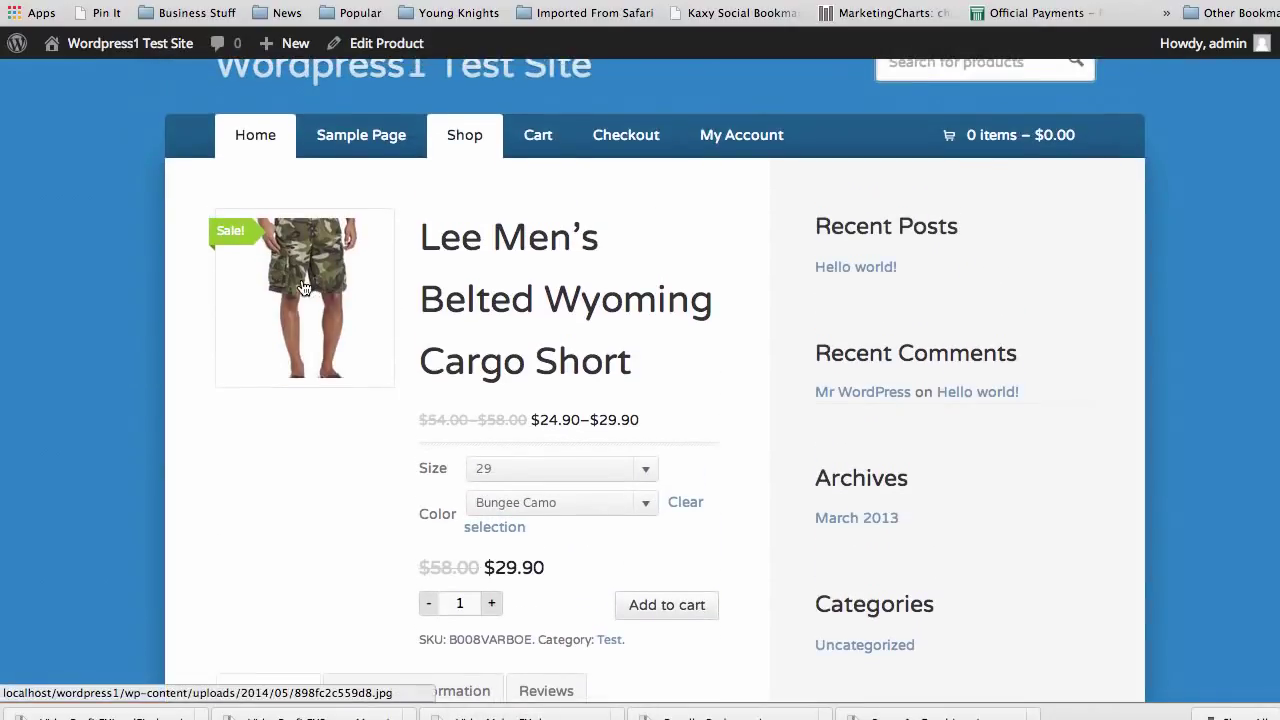
# Preview the cargo short in Fern, Khaki Monell Plaid, Riviera Miami Plaid and Vapor
pyautogui.click(648, 505)
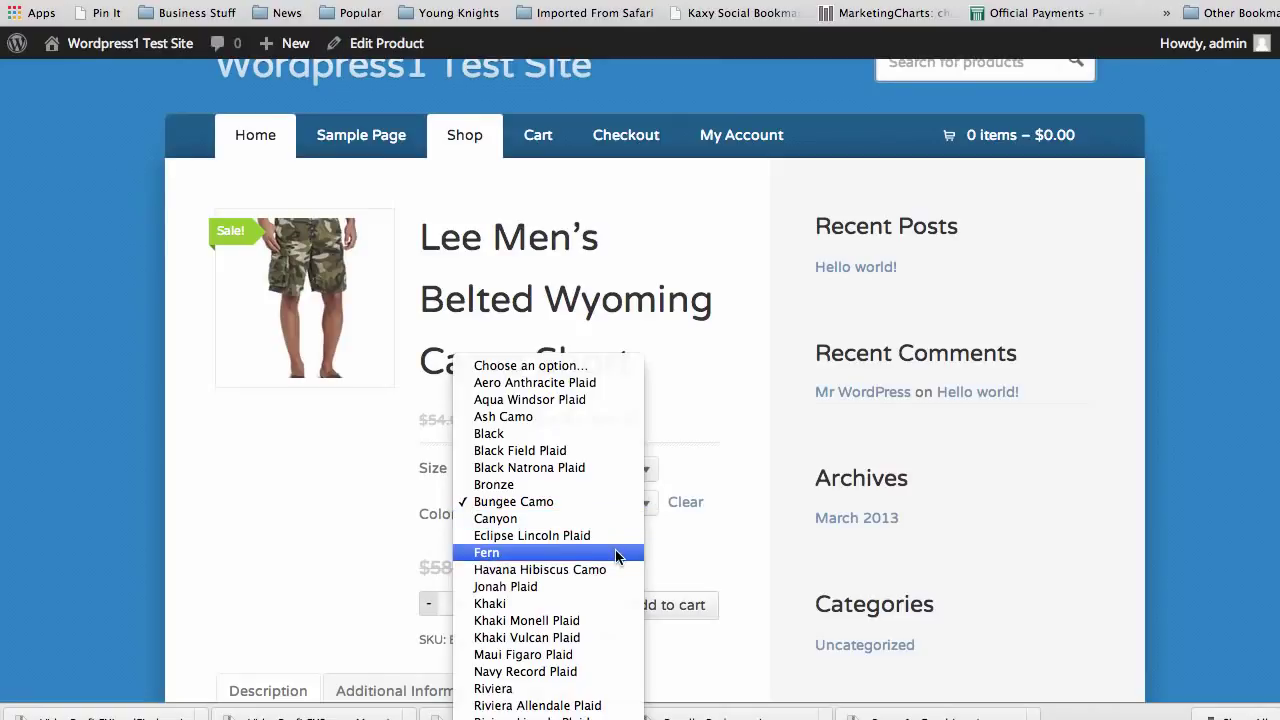
pyautogui.click(616, 556)
pyautogui.click(648, 501)
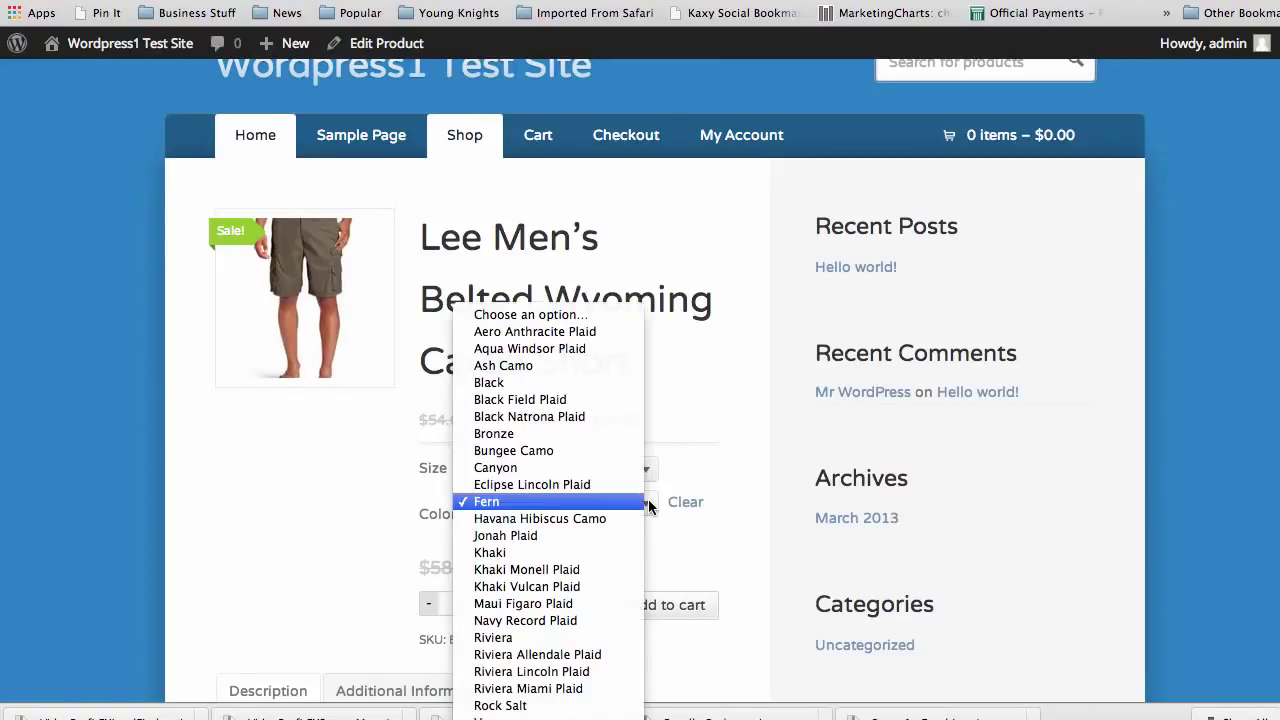
pyautogui.click(577, 570)
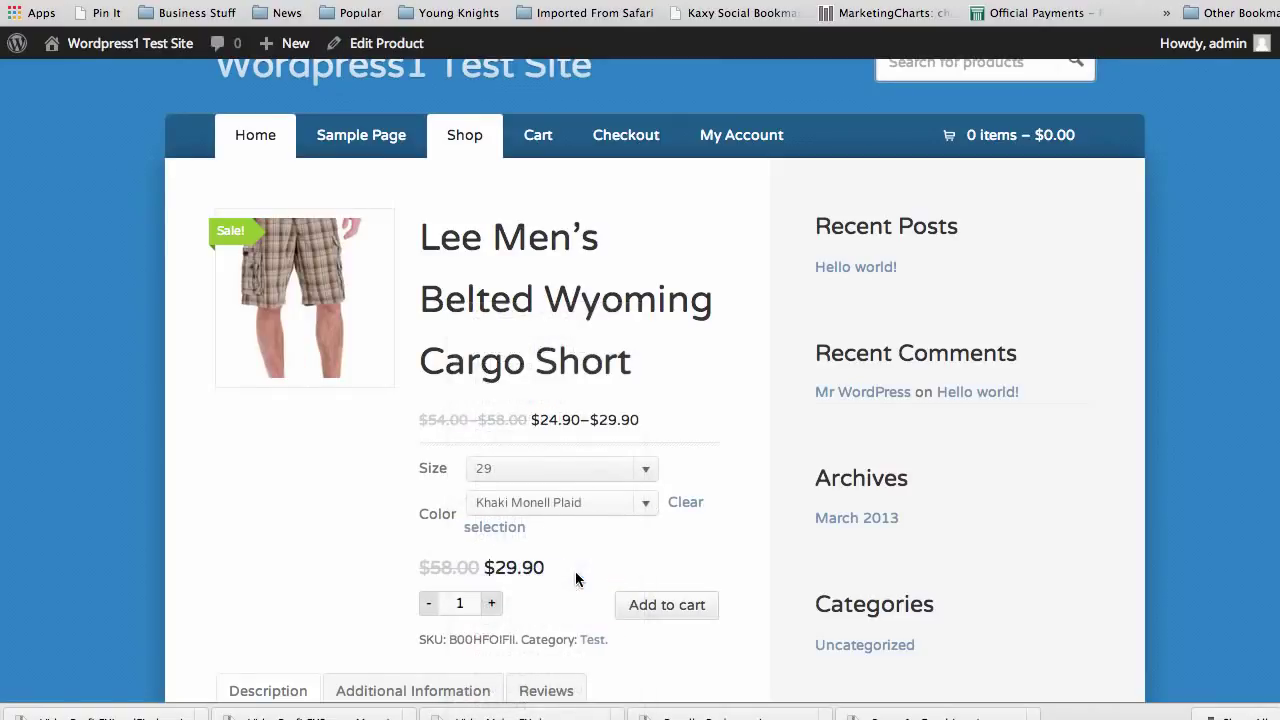
pyautogui.click(647, 501)
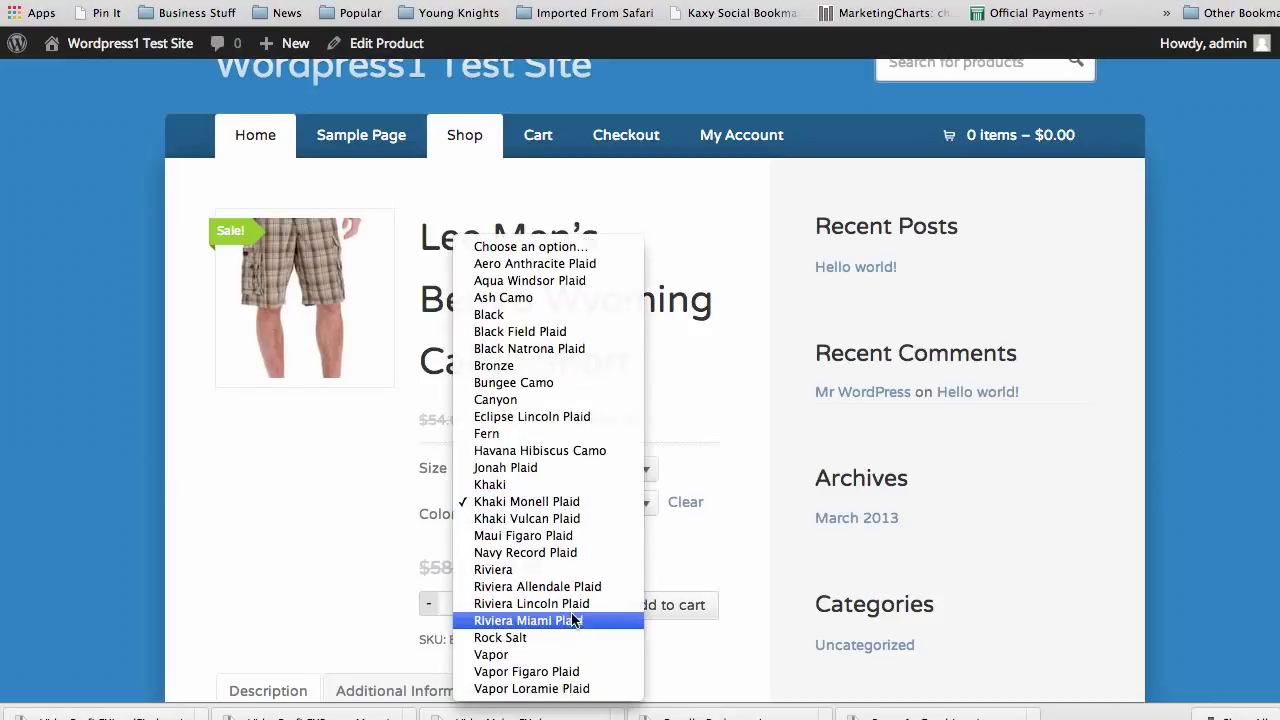
pyautogui.click(571, 618)
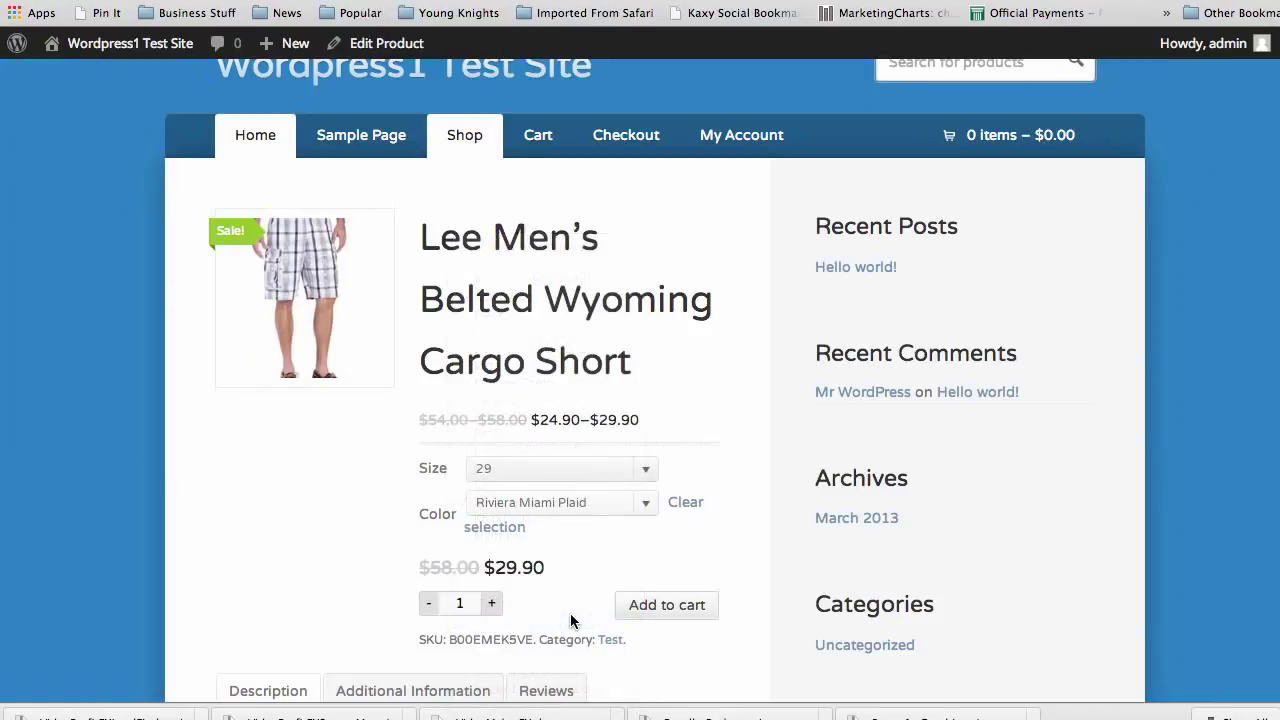
pyautogui.click(637, 503)
pyautogui.click(606, 531)
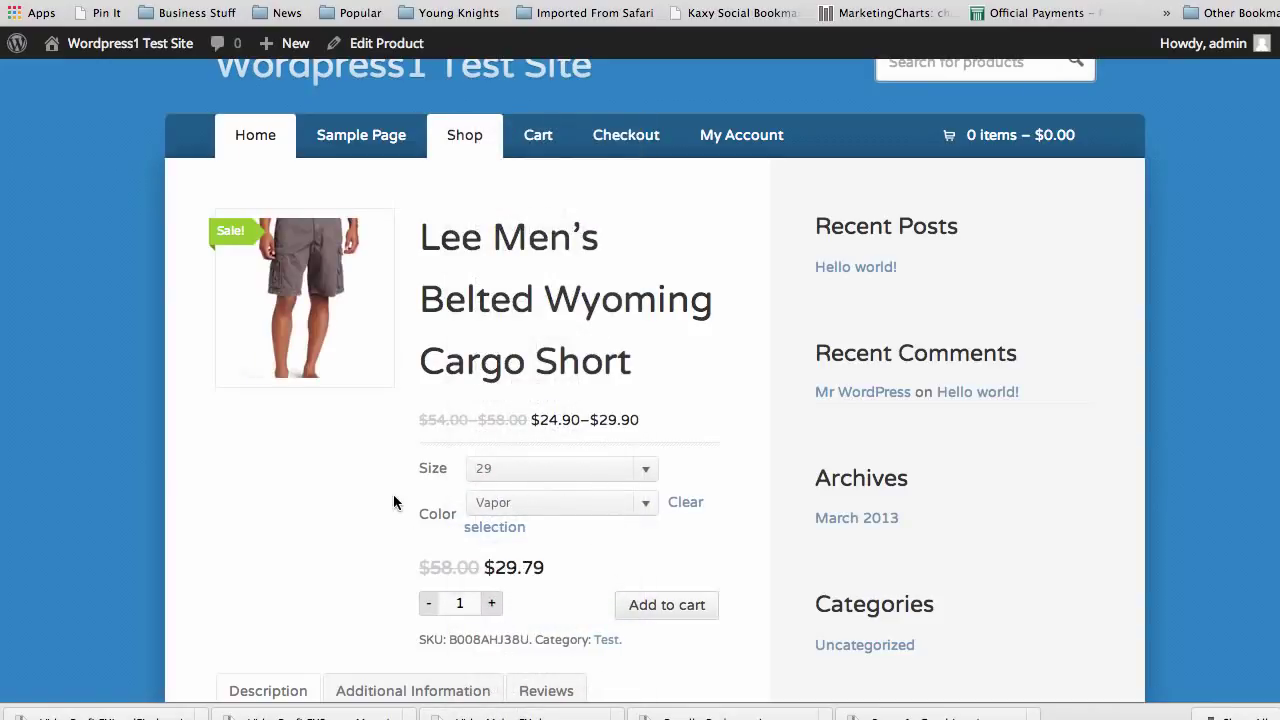
# Read the cargo short's product description and preview the Vapor Loramie Plaid color
pyautogui.scroll(-5, 393, 502)
pyautogui.scroll(3, 393, 502)
pyautogui.scroll(-7, 393, 502)
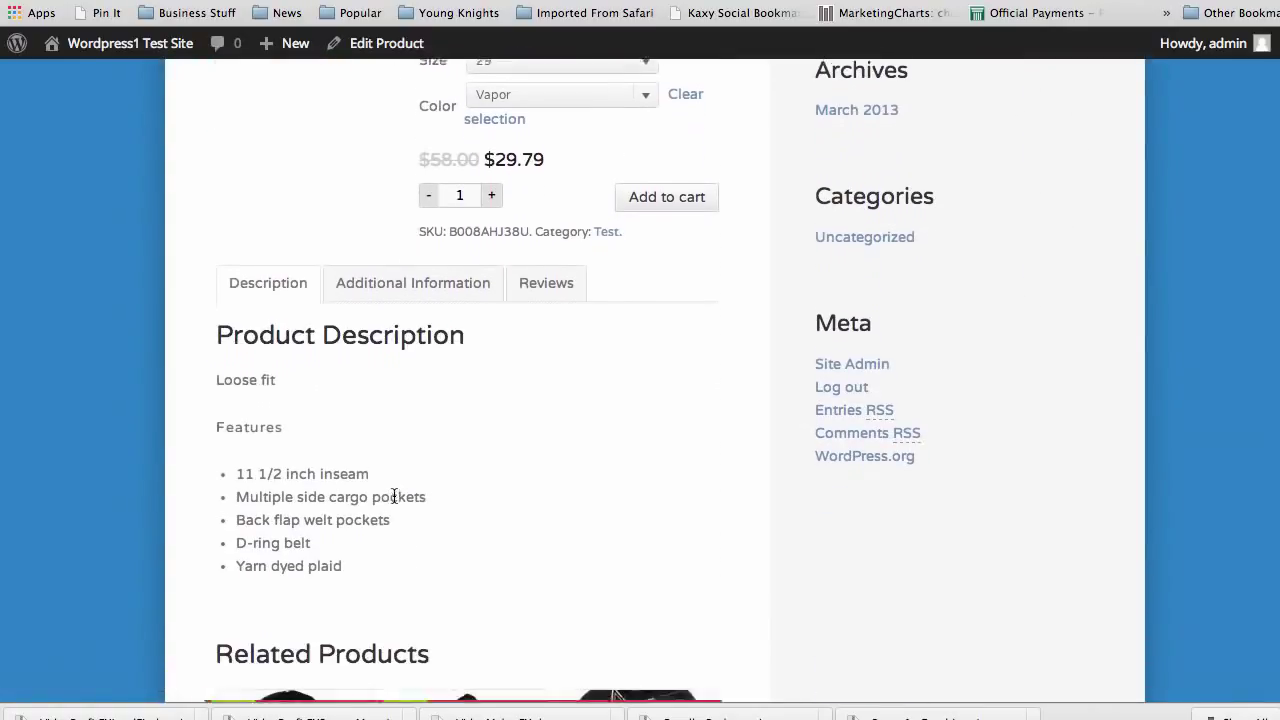
pyautogui.scroll(-1, 393, 497)
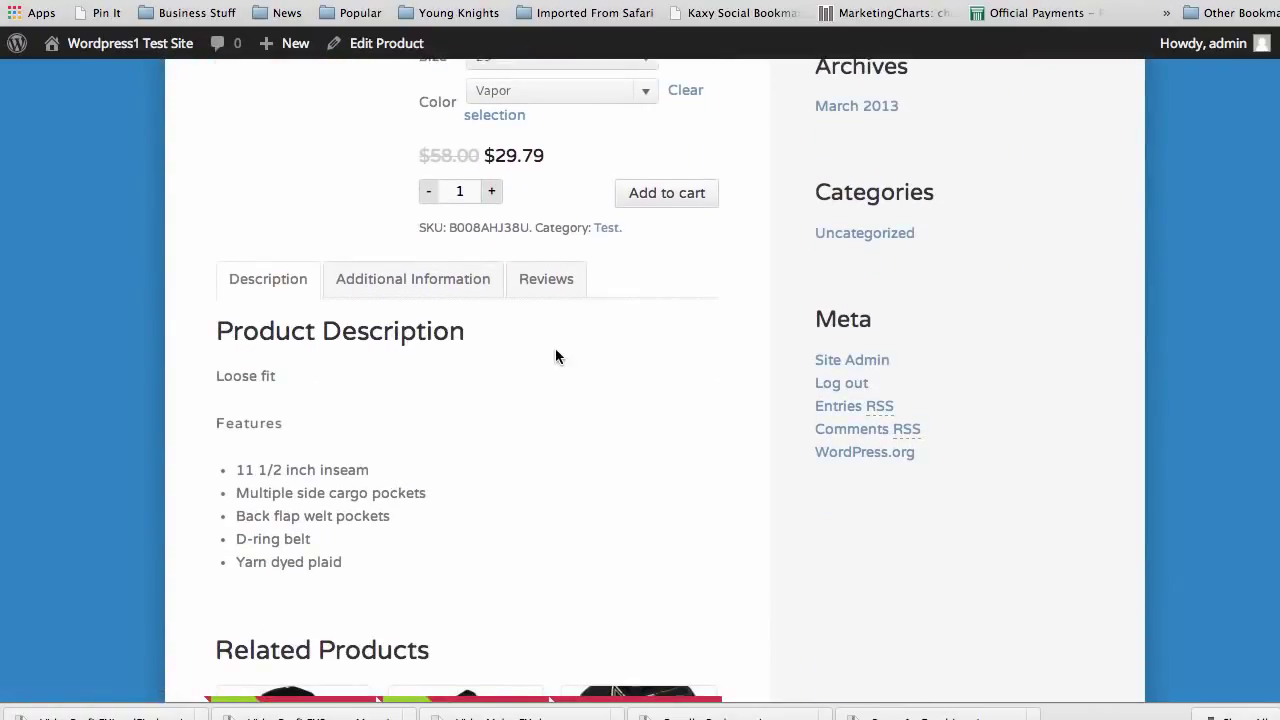
pyautogui.click(650, 88)
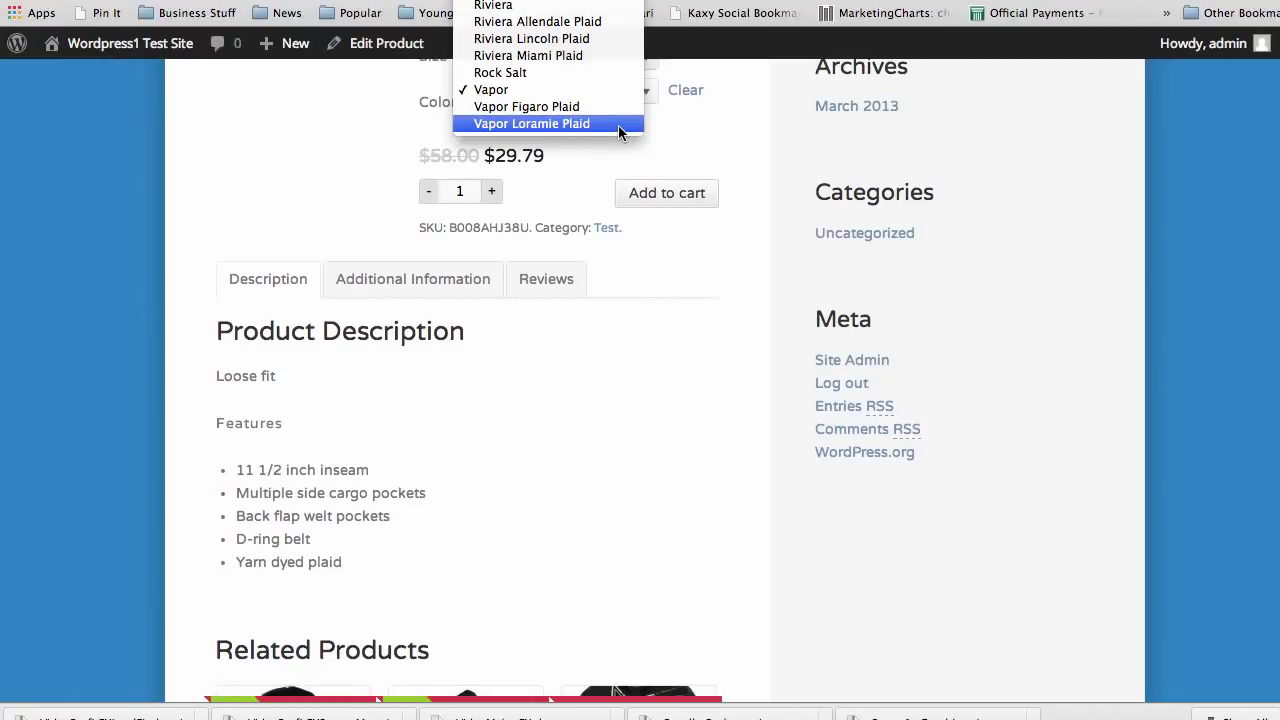
pyautogui.click(618, 125)
pyautogui.scroll(5, 560, 326)
pyautogui.scroll(-2, 377, 434)
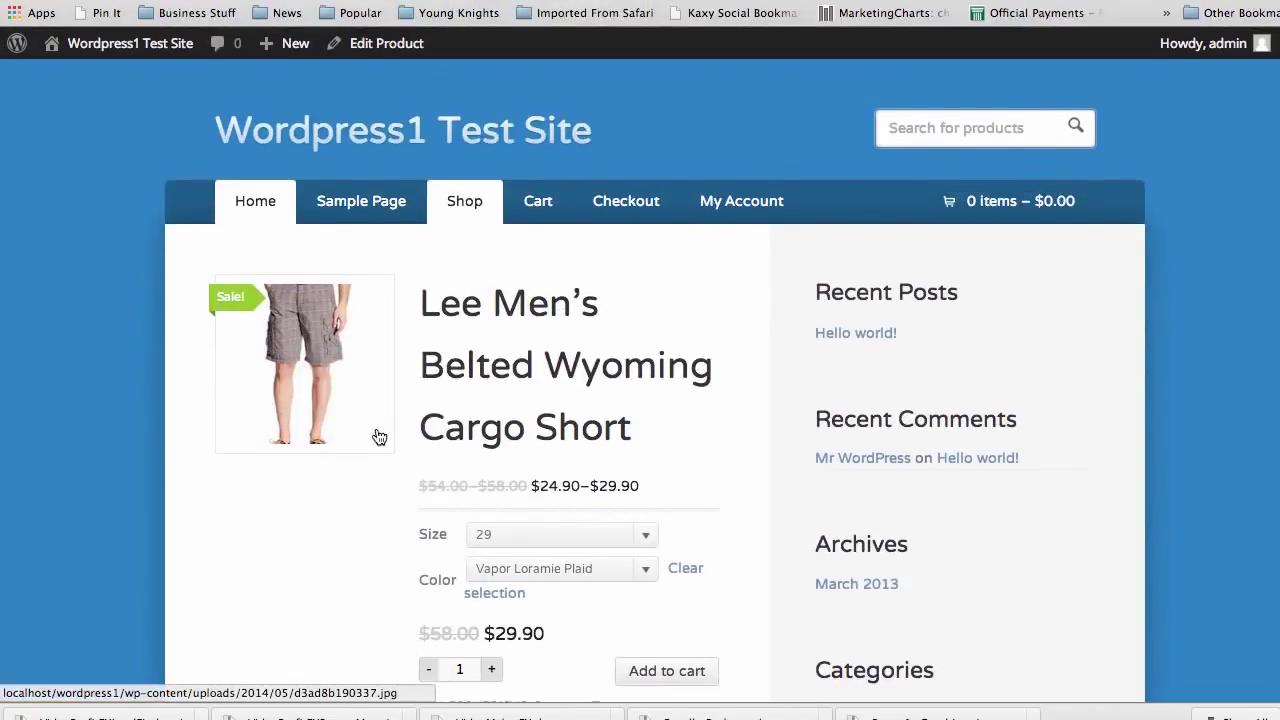
pyautogui.scroll(-3, 376, 435)
pyautogui.scroll(5, 376, 435)
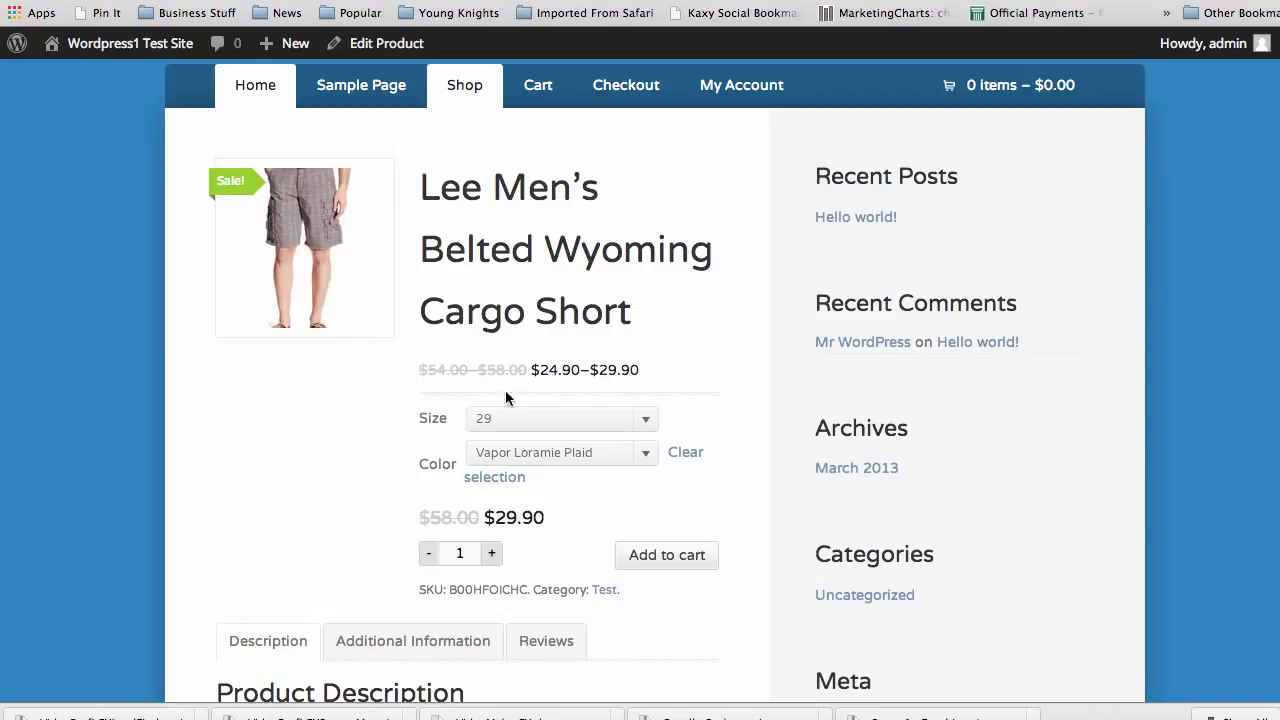
# Reset the cargo short's size, choose size 29 again and look through the available colors
pyautogui.click(644, 414)
pyautogui.click(596, 399)
pyautogui.click(640, 422)
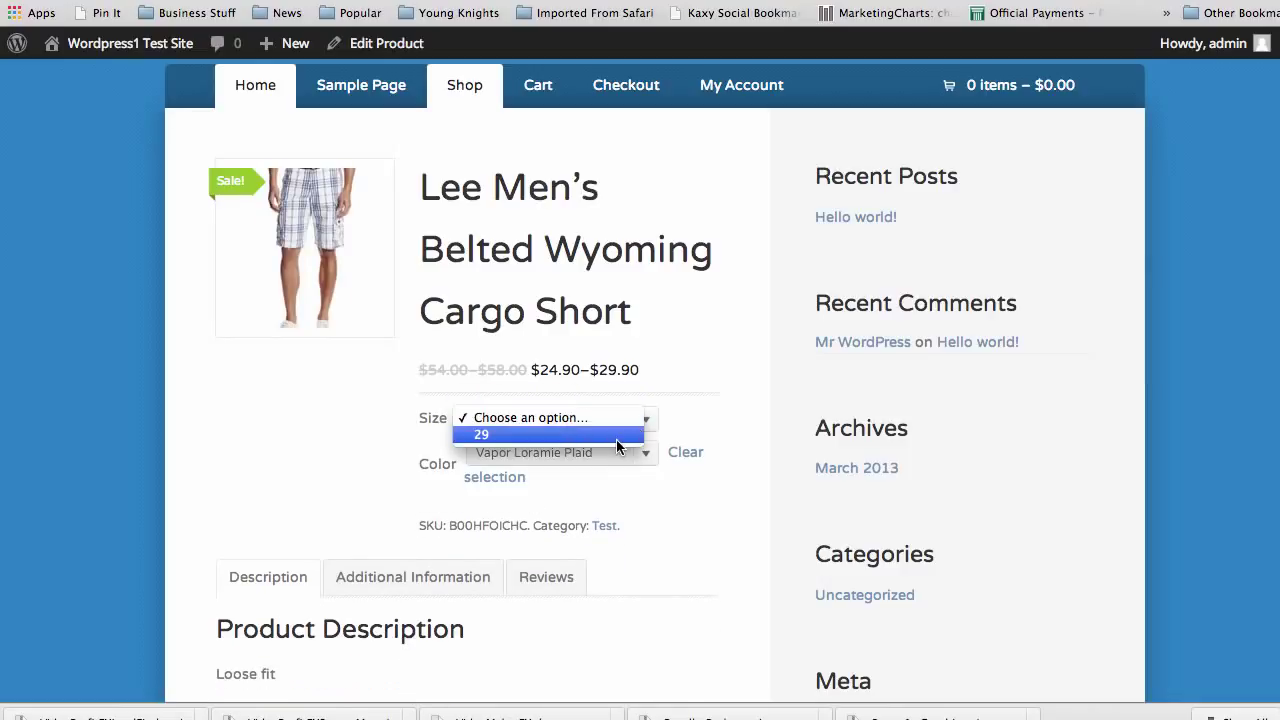
pyautogui.click(606, 437)
pyautogui.click(645, 456)
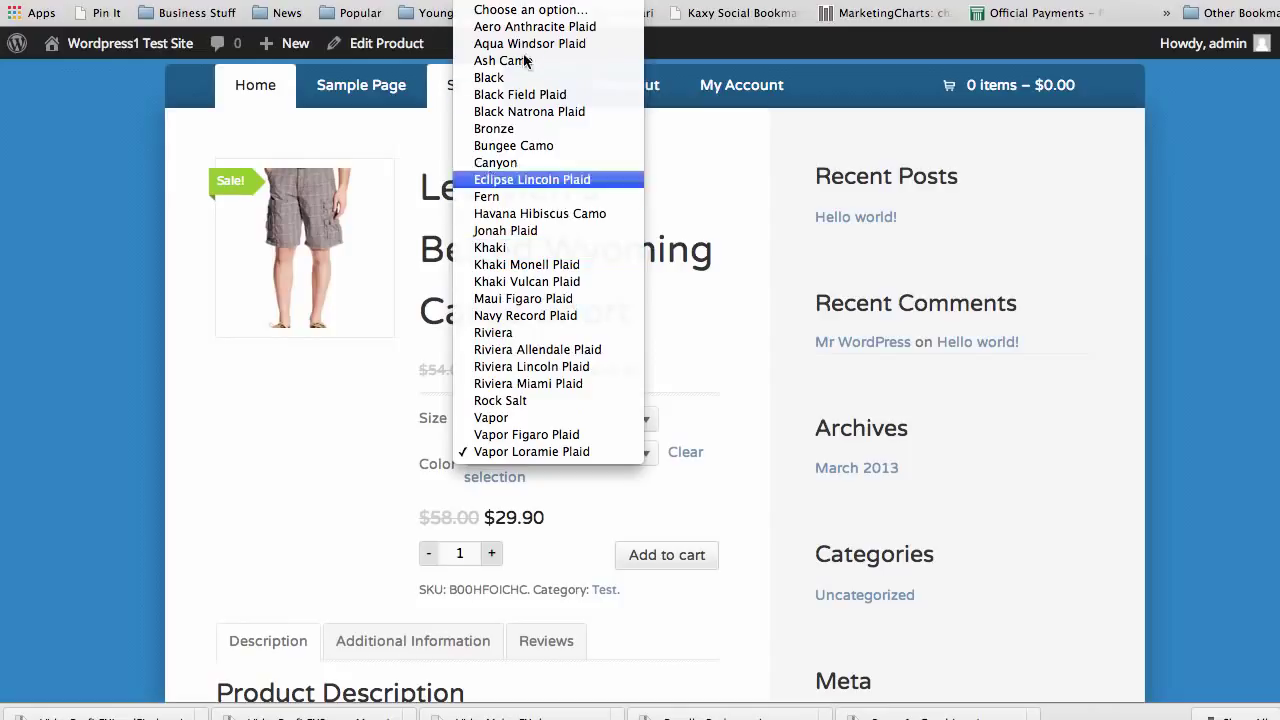
pyautogui.click(326, 446)
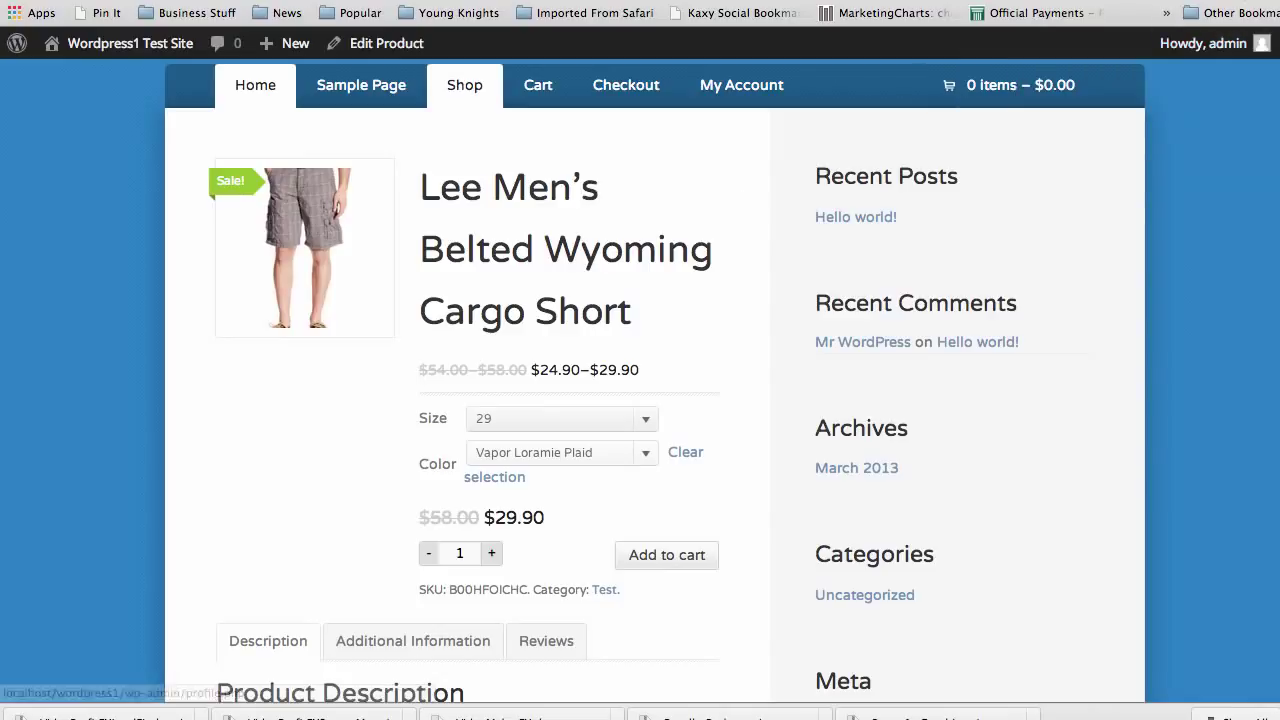
# Return to the Prosociate subscriptions, open the Test Sub campaign for editing and review its Amazon product results
pyautogui.press('super+bracketleft')
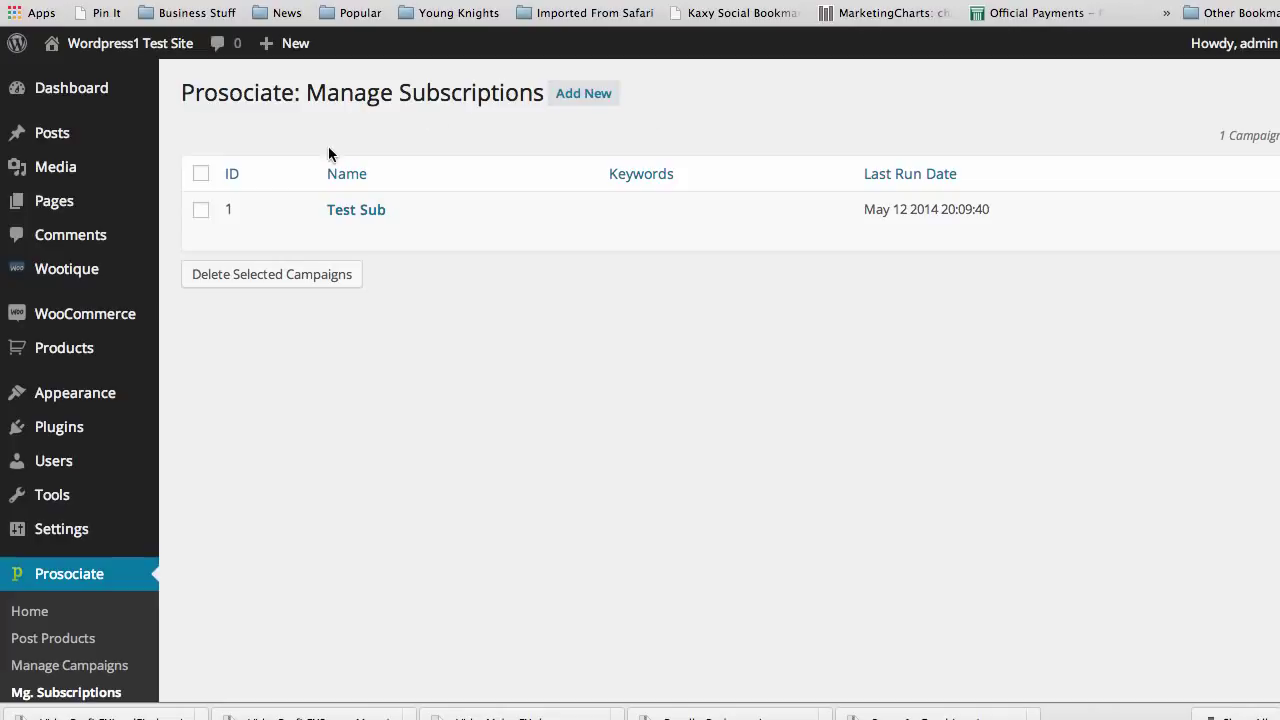
pyautogui.moveTo(266, 228)
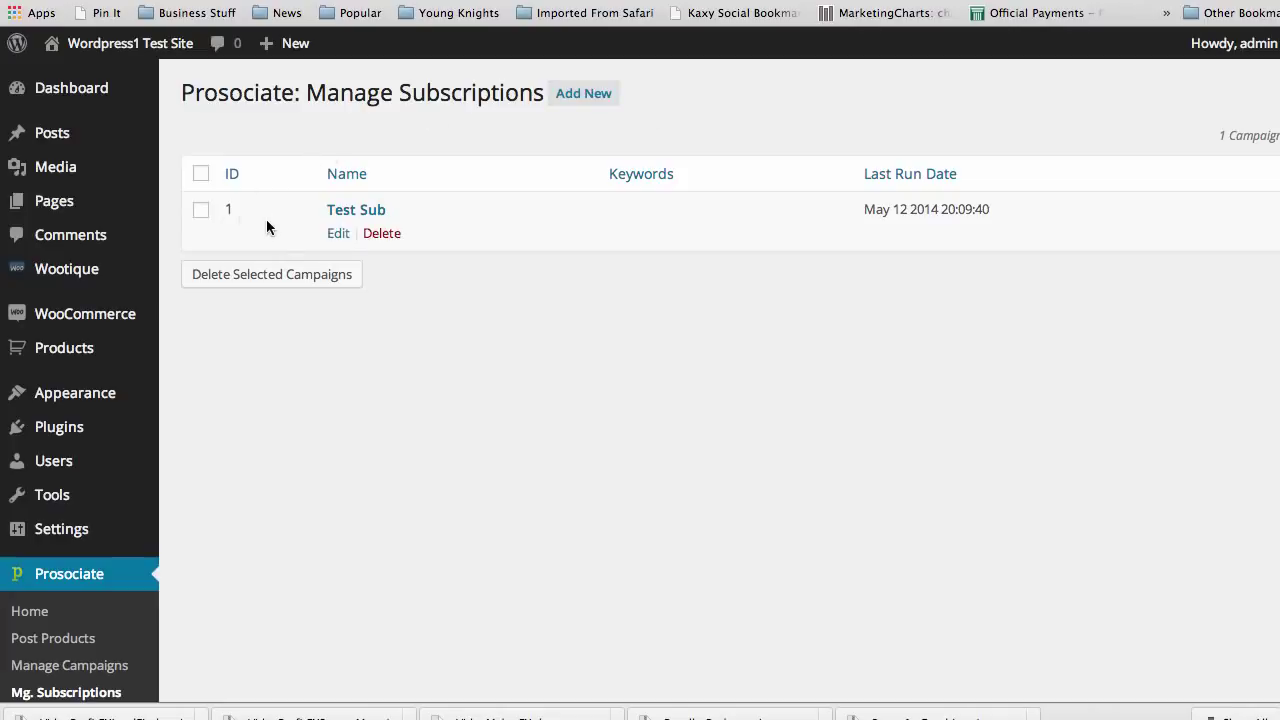
pyautogui.click(338, 234)
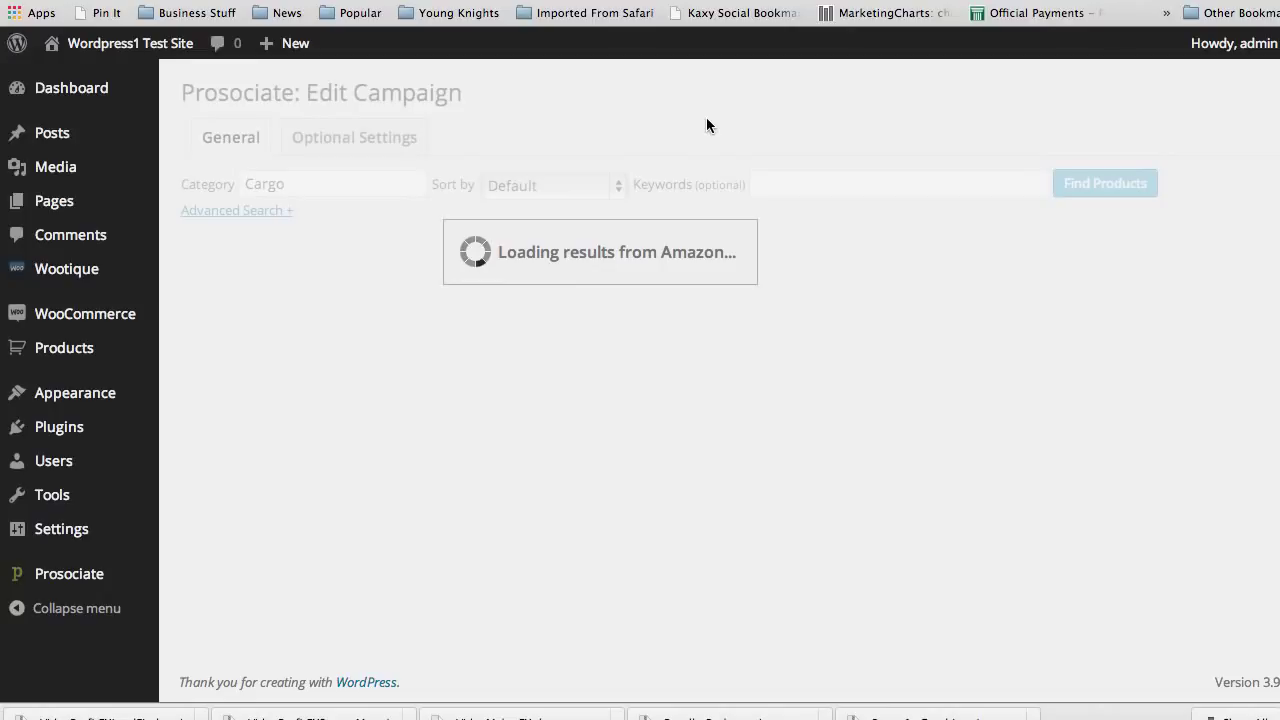
pyautogui.scroll(-5, 750, 360)
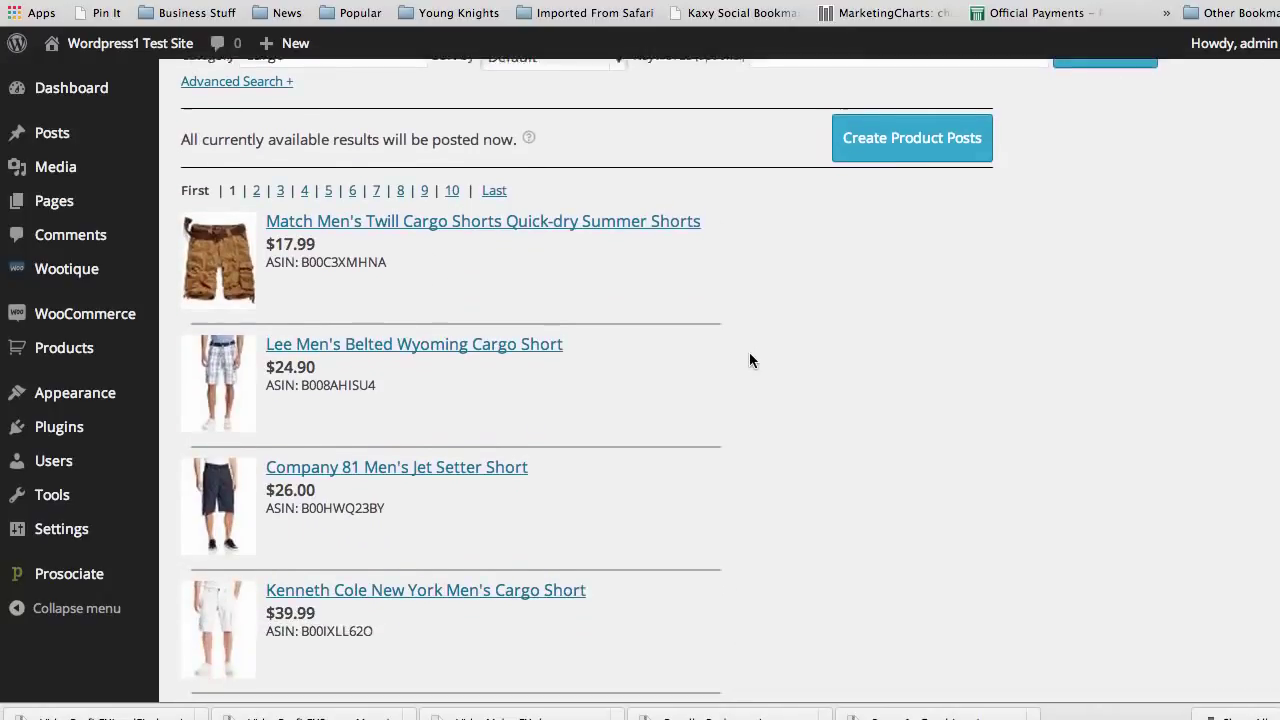
pyautogui.scroll(5, 750, 360)
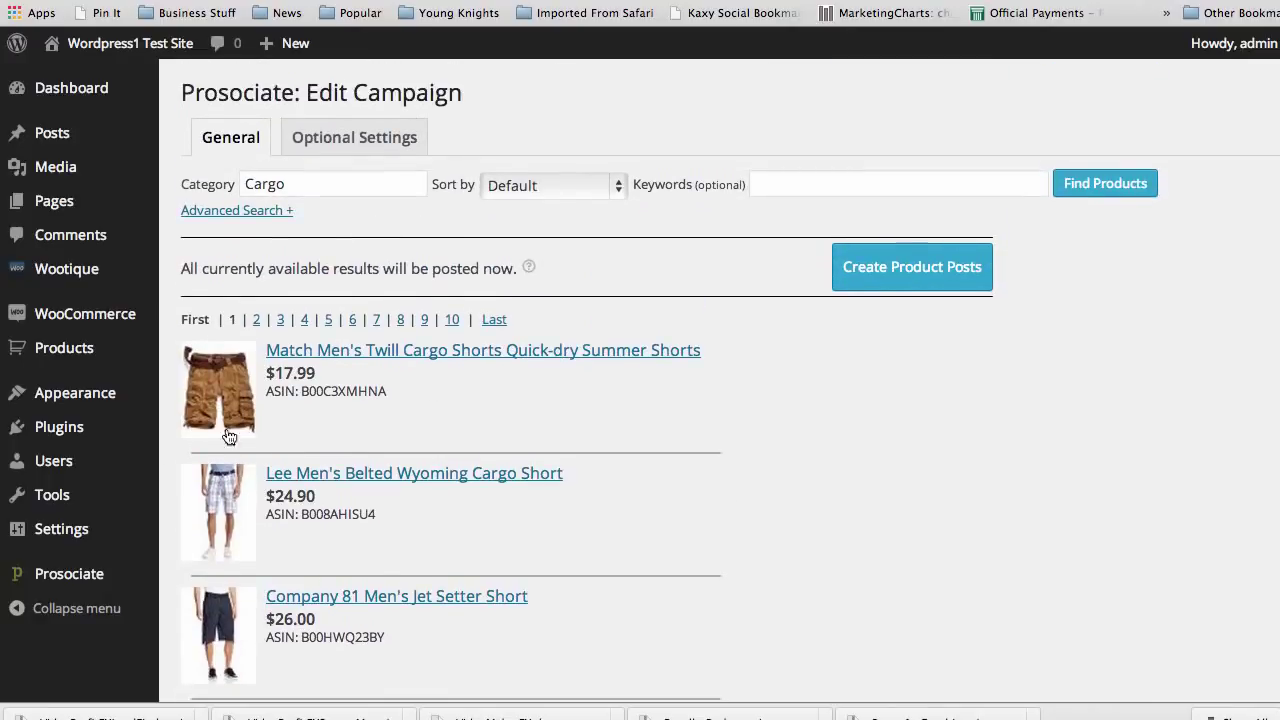
# Check the list of standard campaigns and the list of subscription campaigns in Prosociate
pyautogui.moveTo(128, 429)
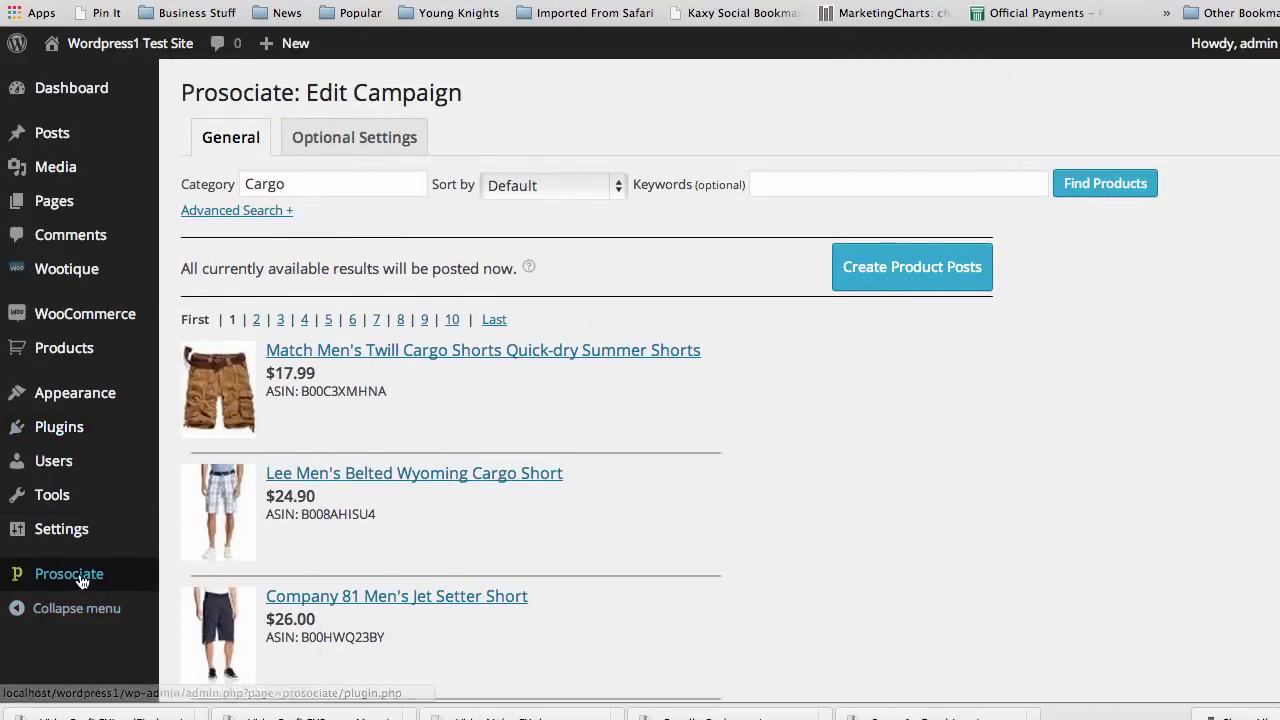
pyautogui.moveTo(85, 575)
pyautogui.click(213, 626)
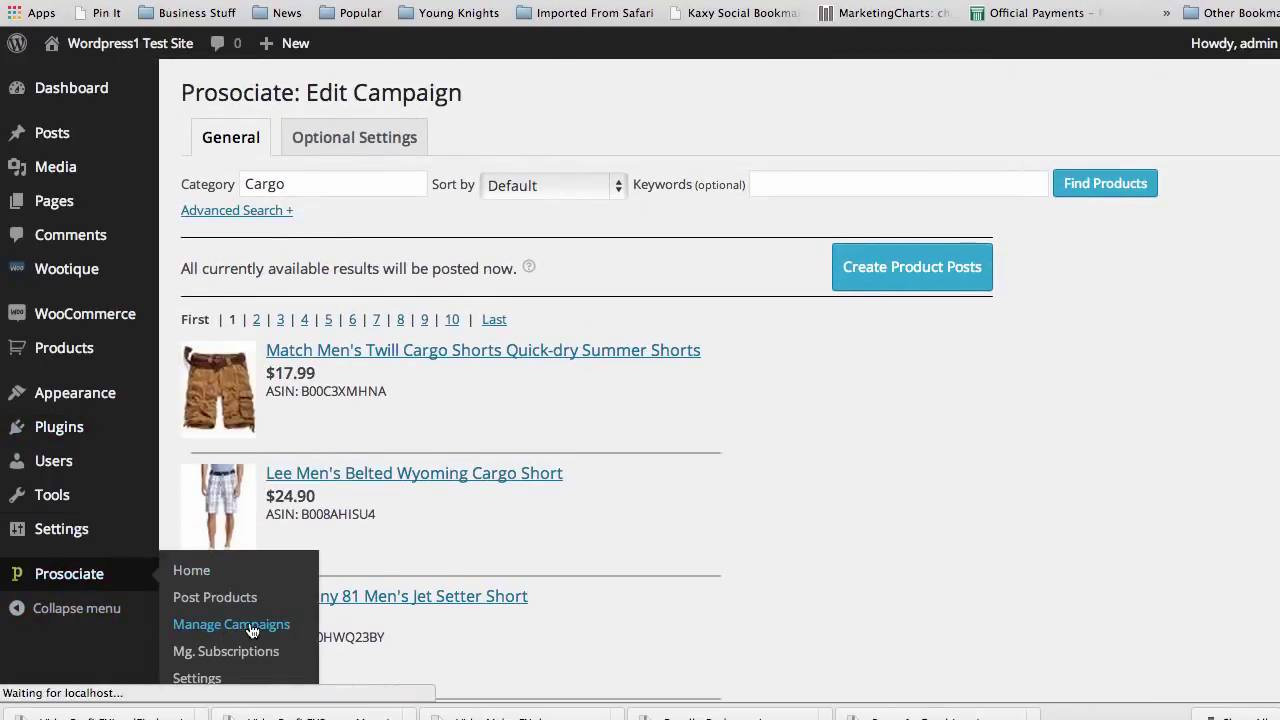
pyautogui.moveTo(340, 215)
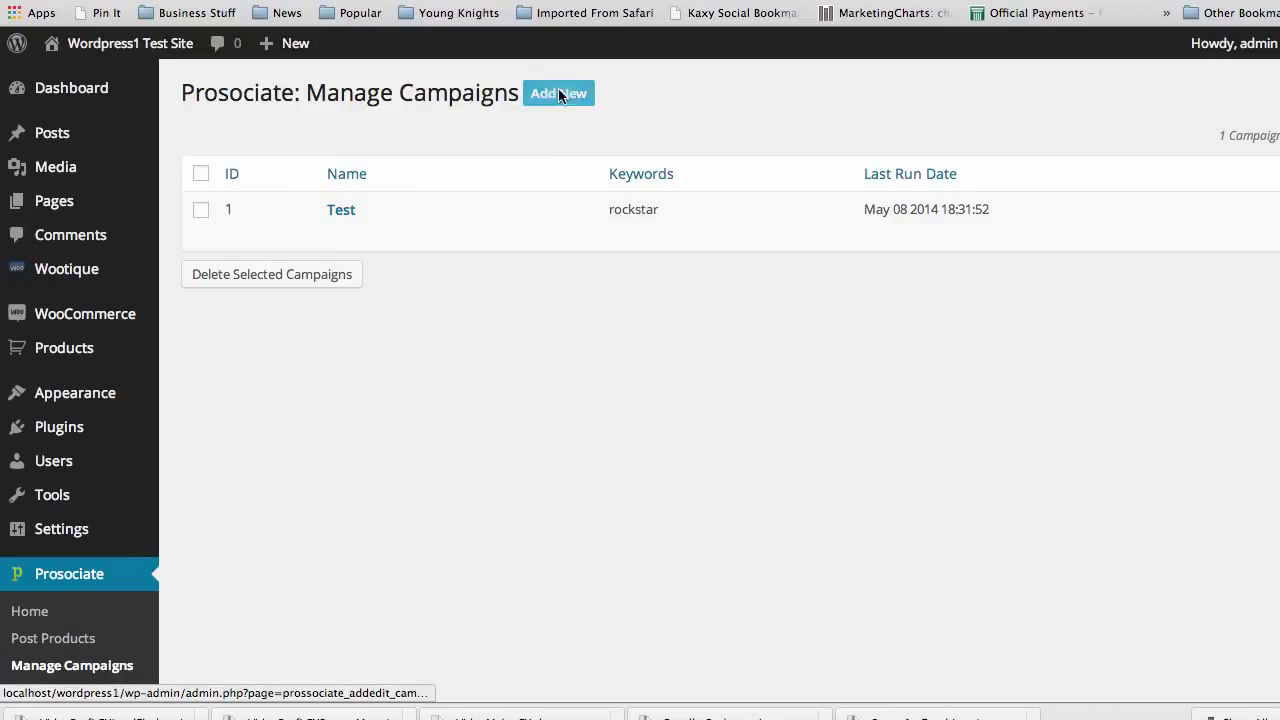
pyautogui.scroll(-2, 354, 432)
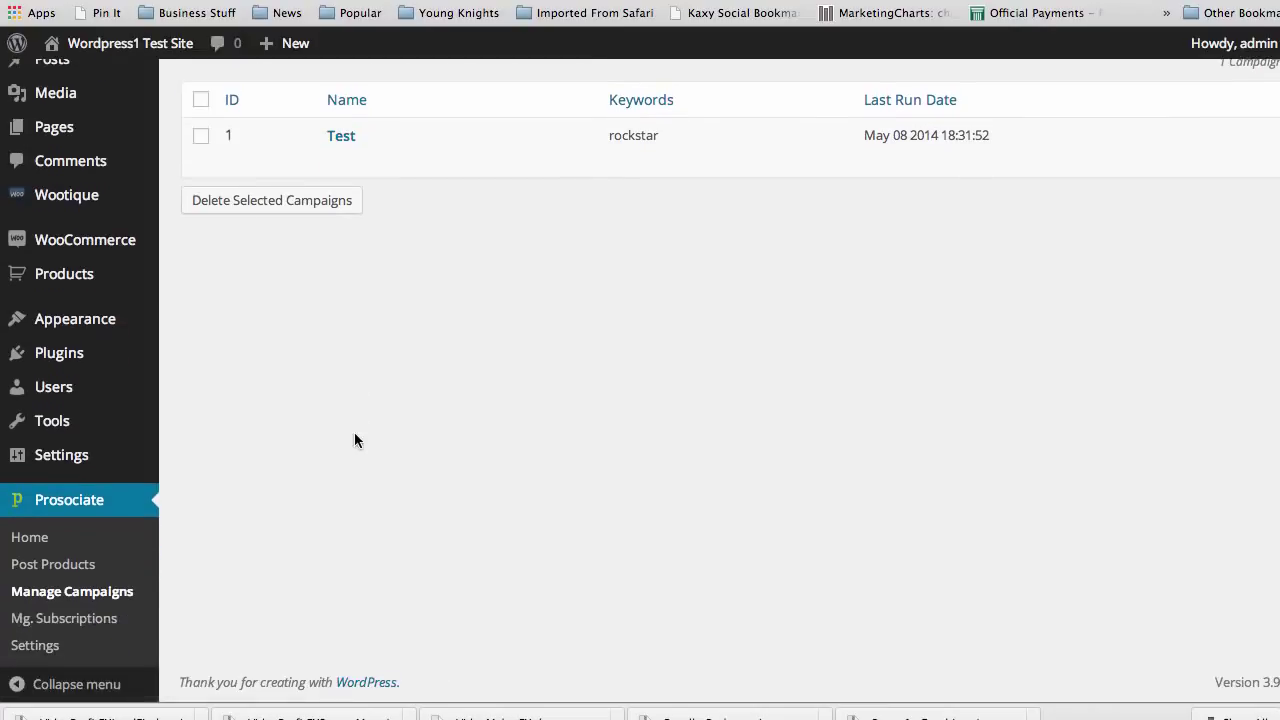
pyautogui.click(75, 621)
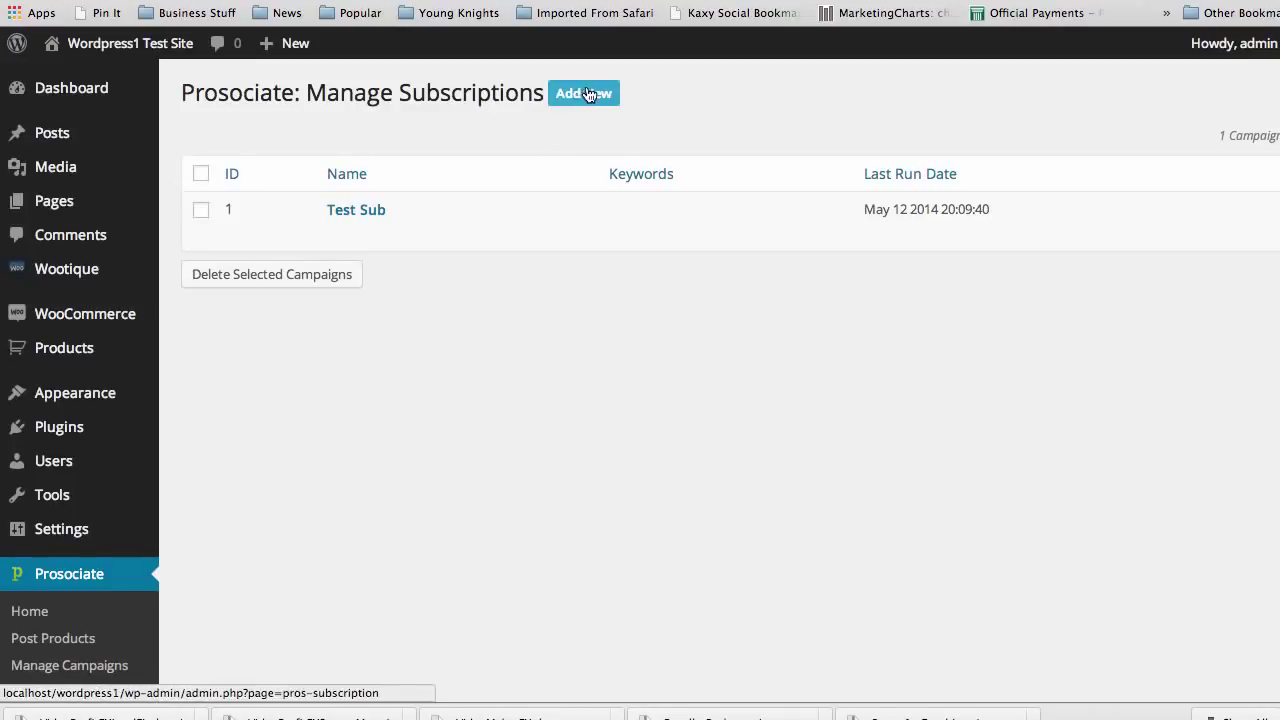
pyautogui.scroll(-2, 417, 370)
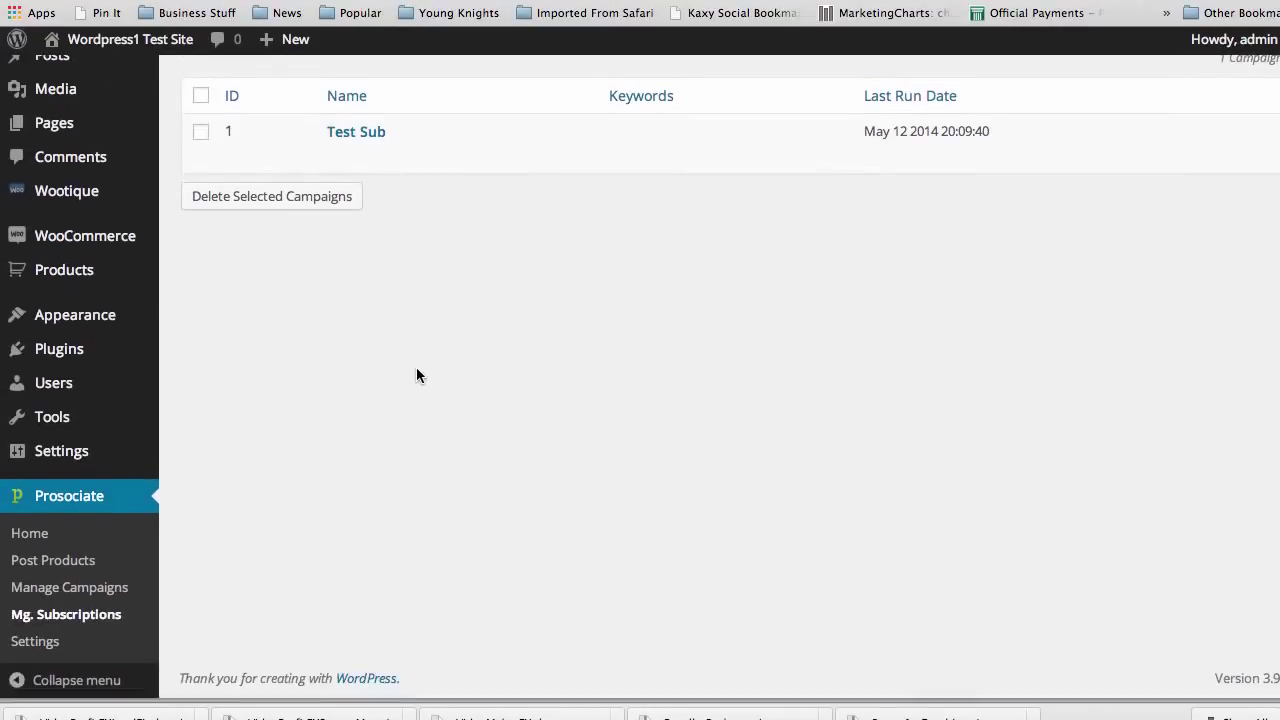
# Open Prosociate's Post Products page and read the descriptions of the Standard and Subscription campaign types
pyautogui.click(40, 567)
pyautogui.scroll(-1, 505, 469)
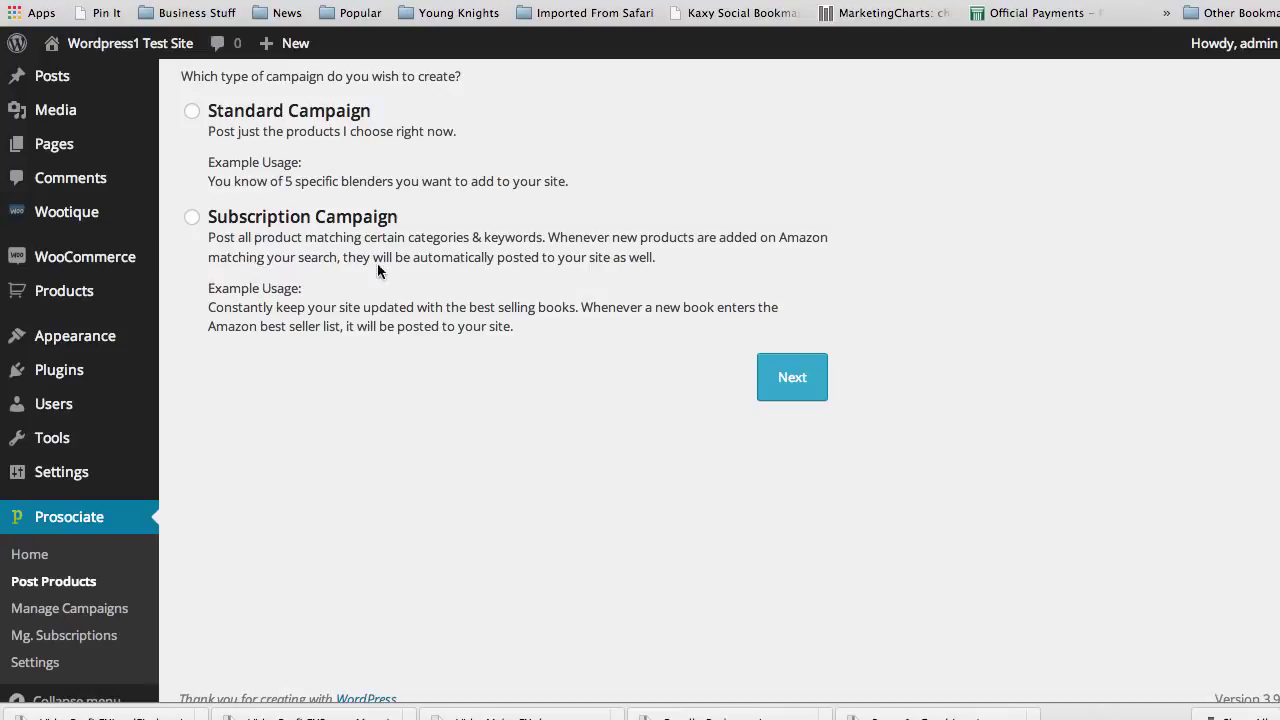
pyautogui.scroll(-1, 397, 403)
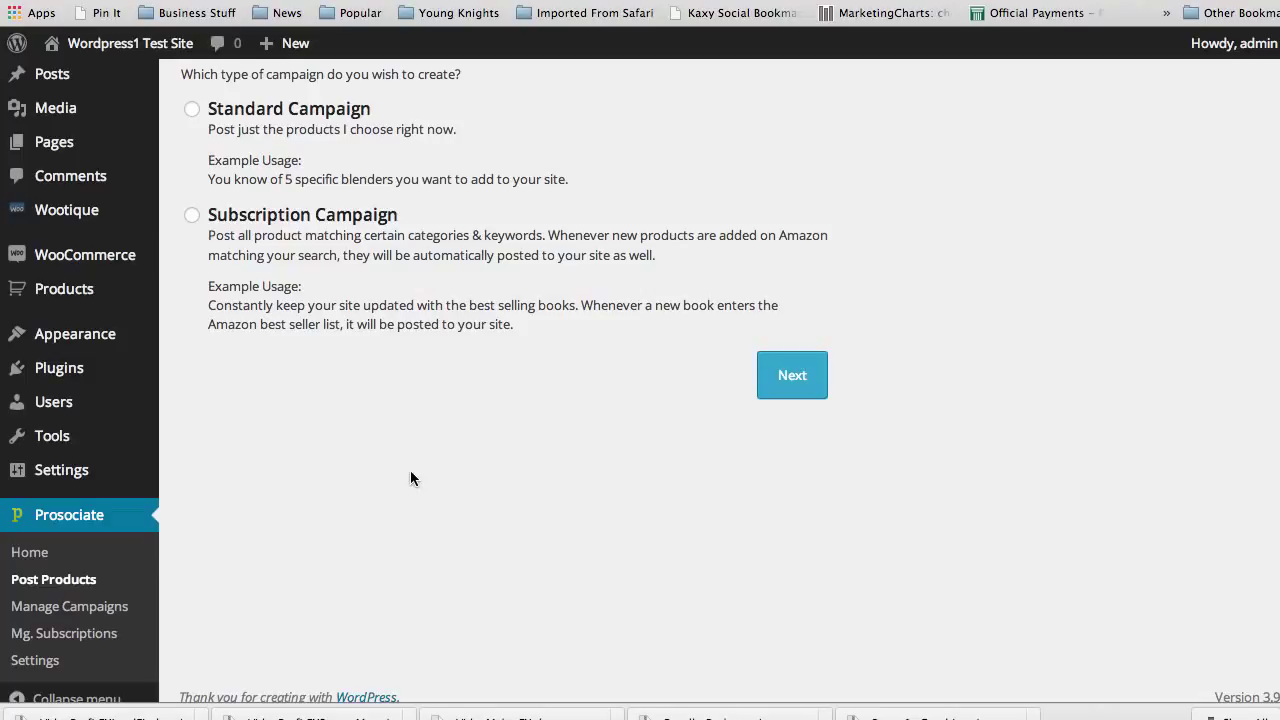
pyautogui.scroll(2, 425, 440)
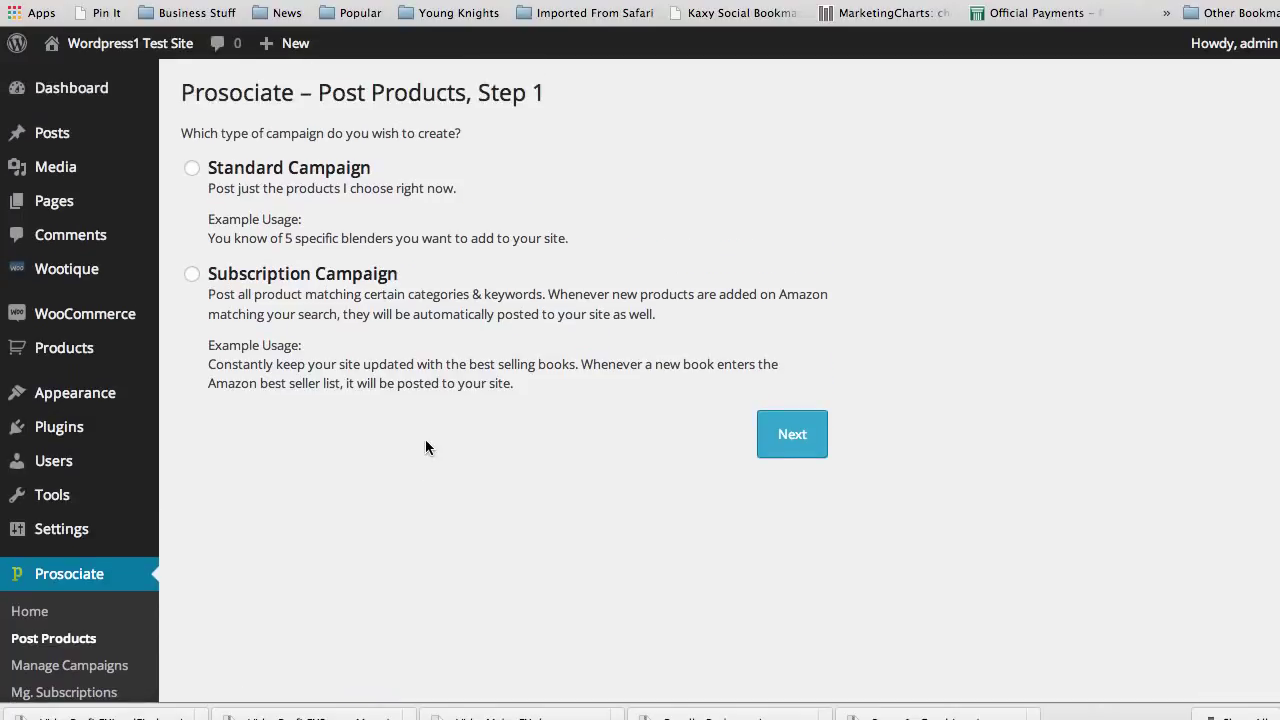